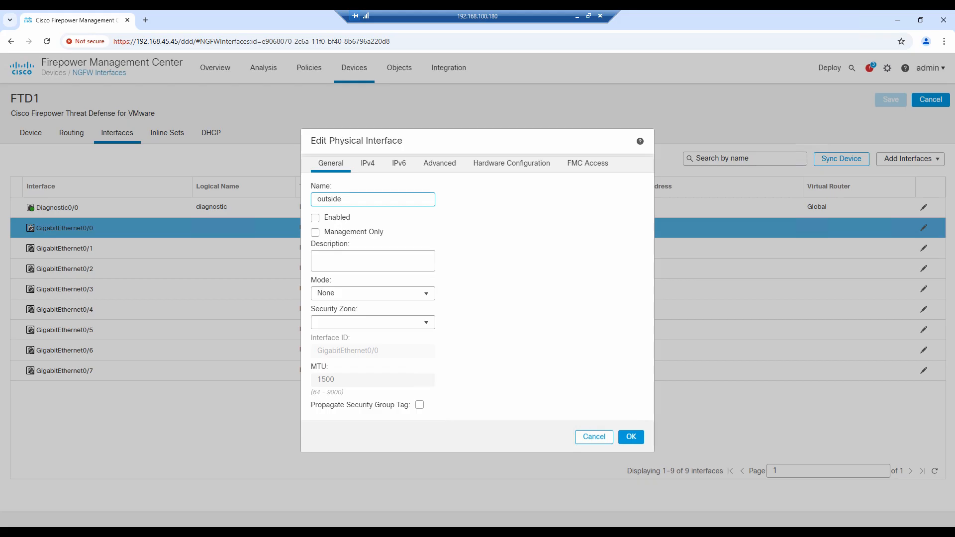
Enable GigabitEthernet0/0 as outside, then minimize the remote session to show the Word outline.
{"action": "left_click", "coordinate": [316, 218]}
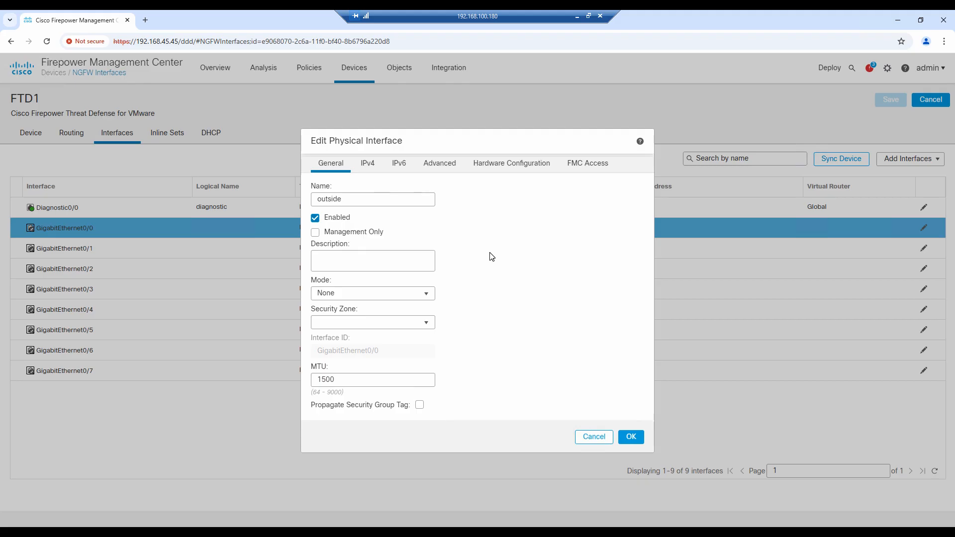
{"action": "left_click", "coordinate": [577, 17]}
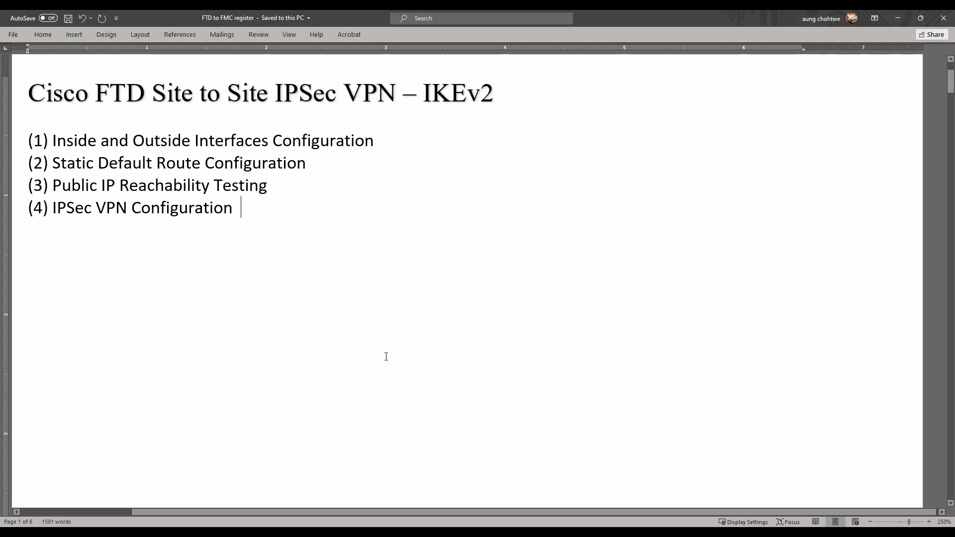
Run show running-config on FTD1 in SecureCRT.
{"action": "left_click", "coordinate": [390, 533]}
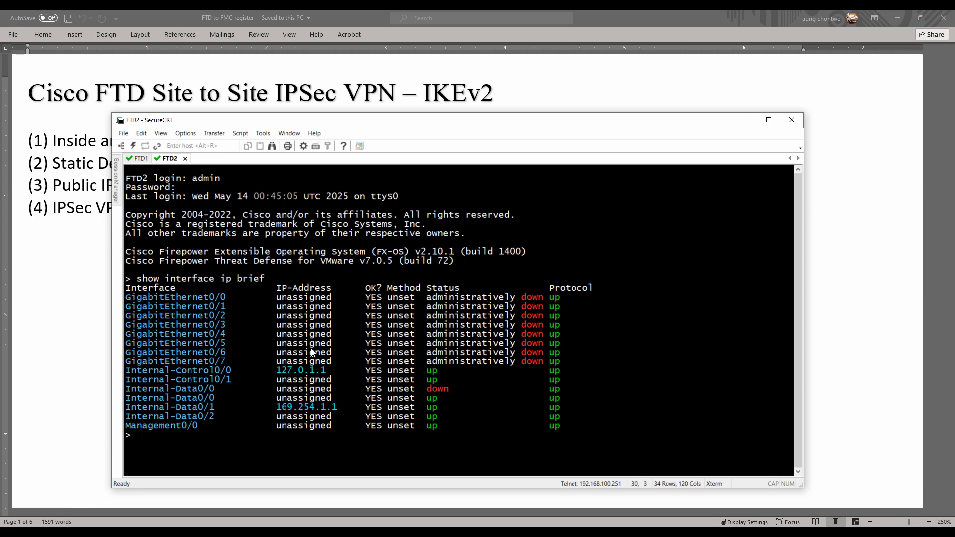
{"action": "key", "text": "ctrl+Tab"}
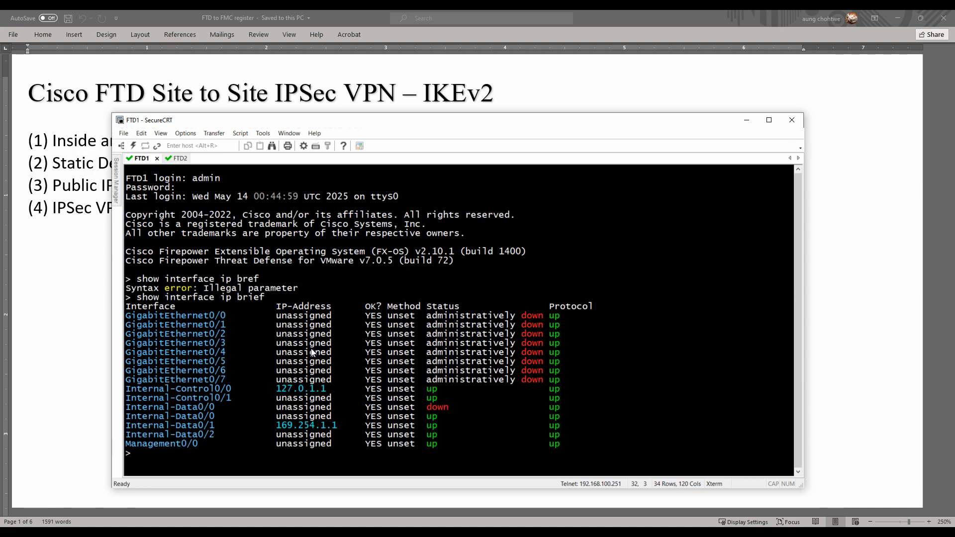
{"action": "type", "text": "show running-config"}
{"action": "key", "text": "Return"}
Highlight the shutdown lines under GigabitEthernet0/0 and GigabitEthernet0/1.
{"action": "scroll", "coordinate": [317, 343], "scroll_direction": "up", "scroll_amount": 20}
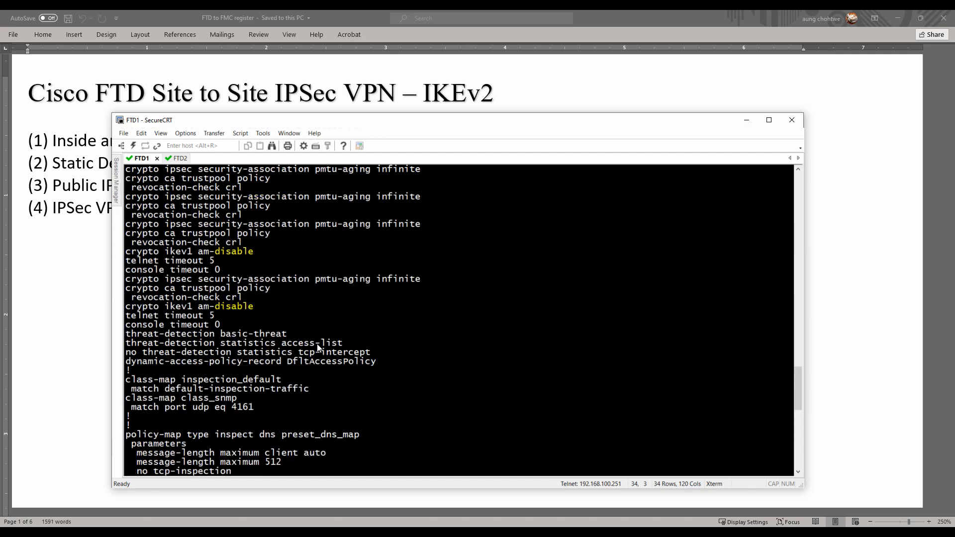
{"action": "scroll", "coordinate": [330, 351], "scroll_direction": "up", "scroll_amount": 20}
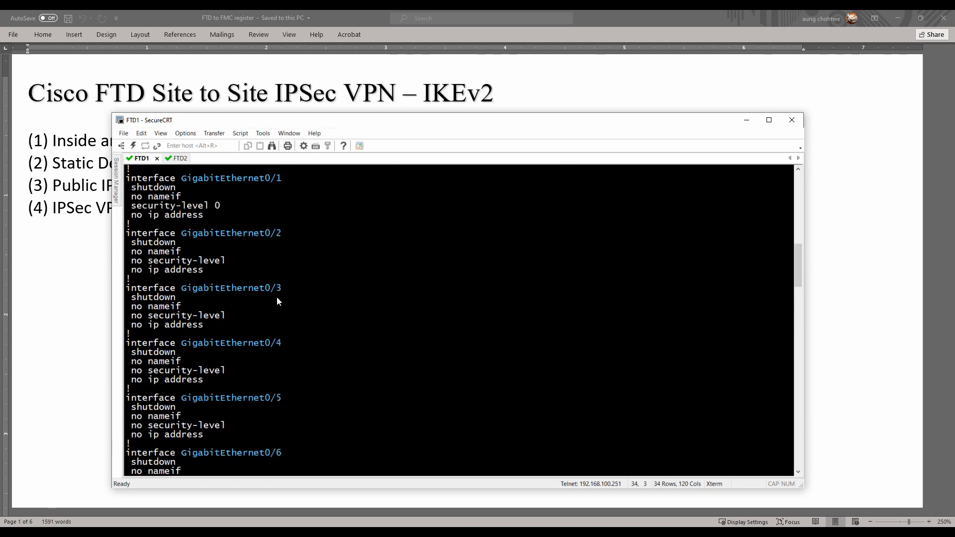
{"action": "left_click_drag", "start_coordinate": [153, 243], "coordinate": [176, 243]}
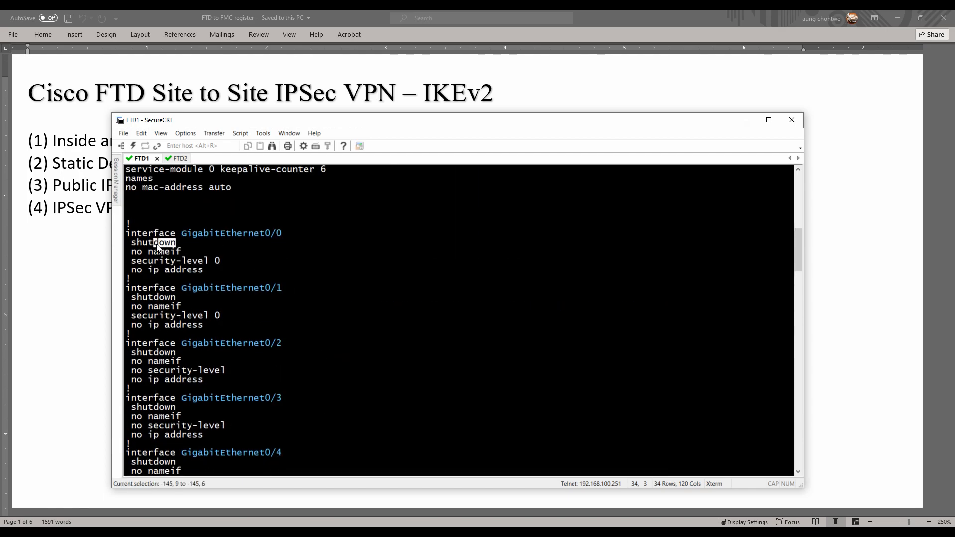
{"action": "left_click_drag", "start_coordinate": [178, 297], "coordinate": [145, 300]}
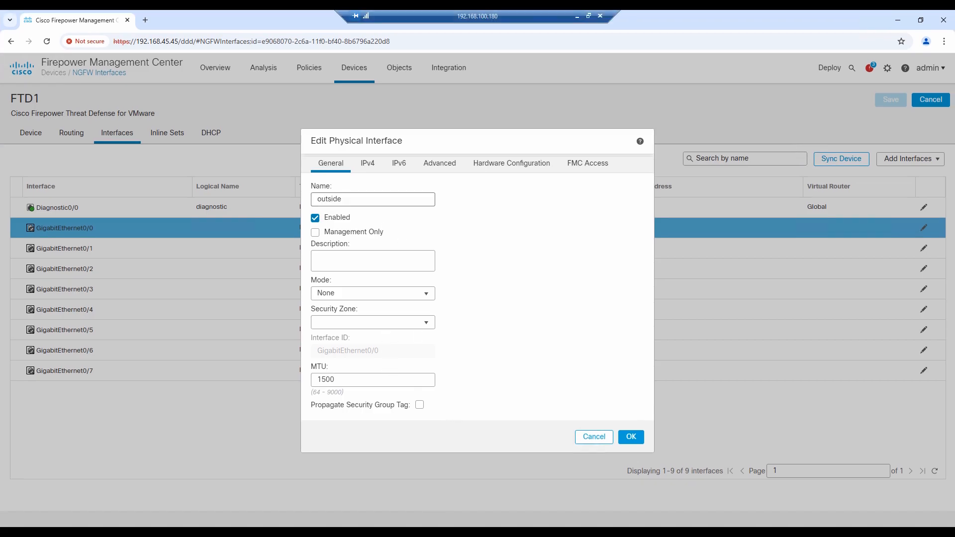
Give the outside interface the static IPv4 address 209.165.1.1/24.
{"action": "left_click", "coordinate": [368, 164]}
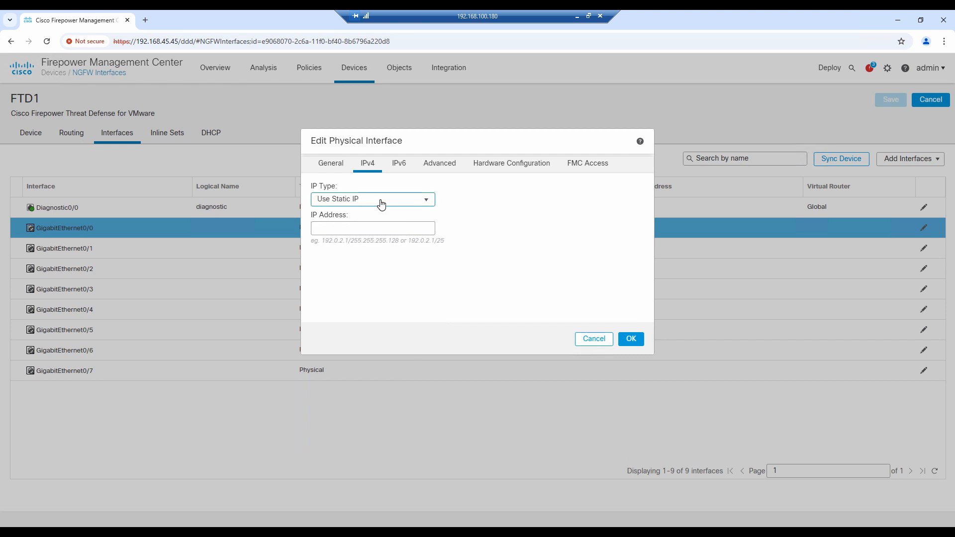
{"action": "left_click", "coordinate": [383, 199]}
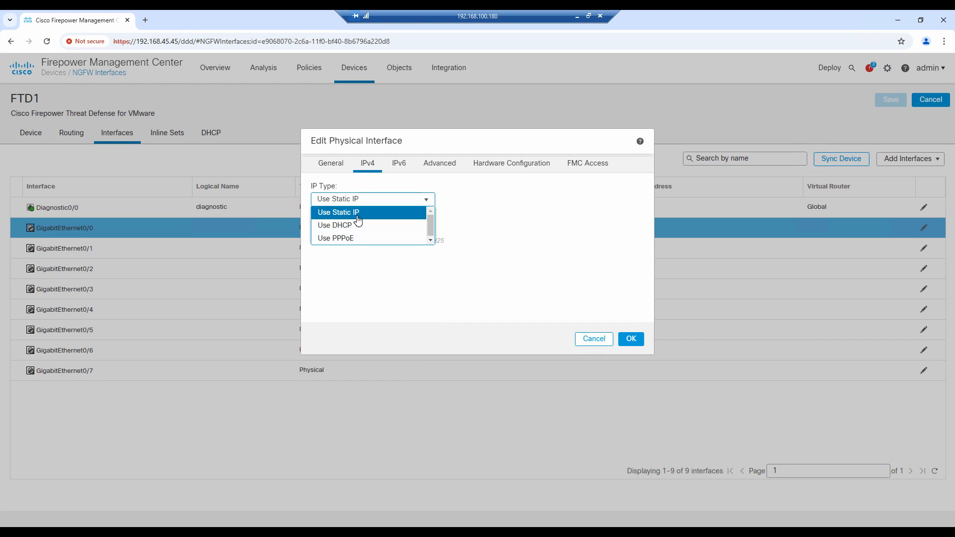
{"action": "left_click", "coordinate": [357, 213]}
{"action": "left_click", "coordinate": [371, 228]}
{"action": "left_click", "coordinate": [388, 249]}
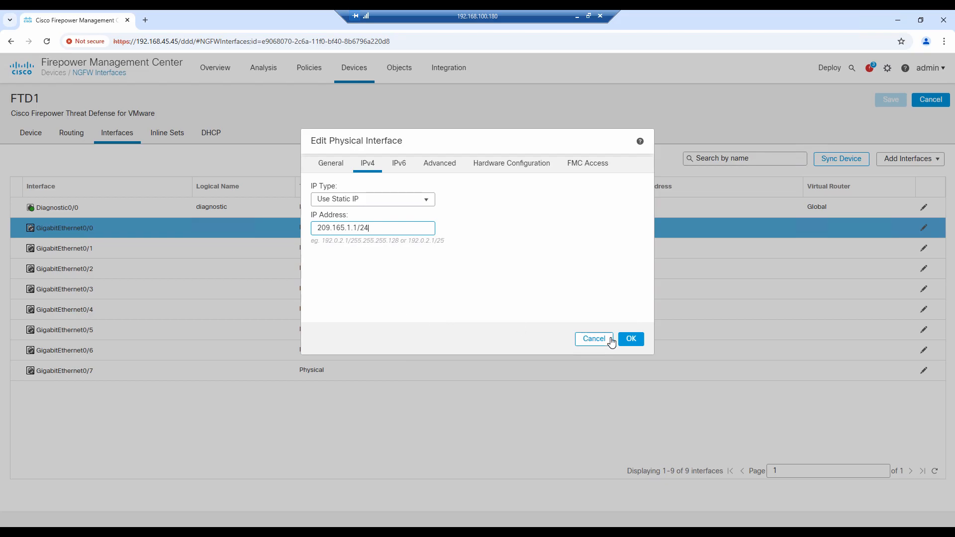
{"action": "left_click", "coordinate": [629, 339]}
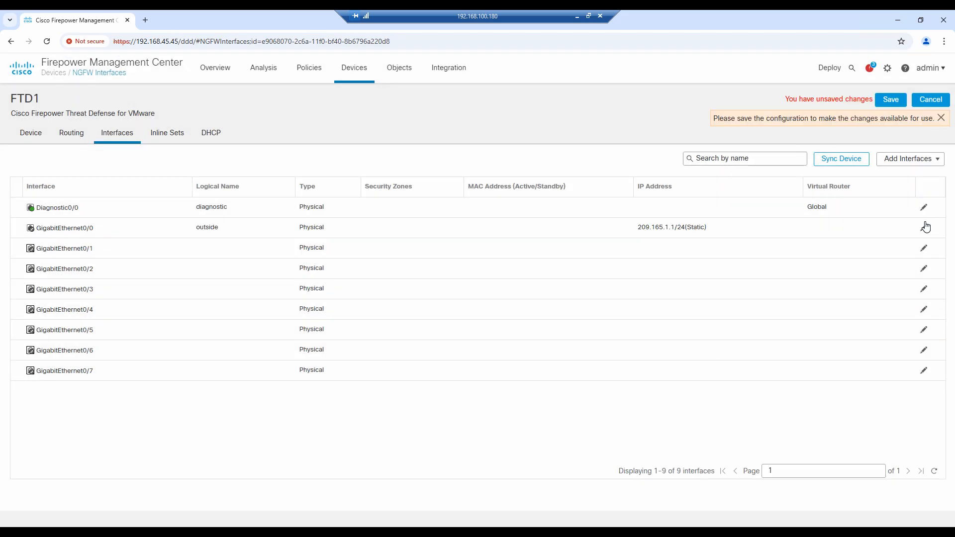
Name GigabitEthernet0/1 inside and enable it.
{"action": "left_click", "coordinate": [925, 249]}
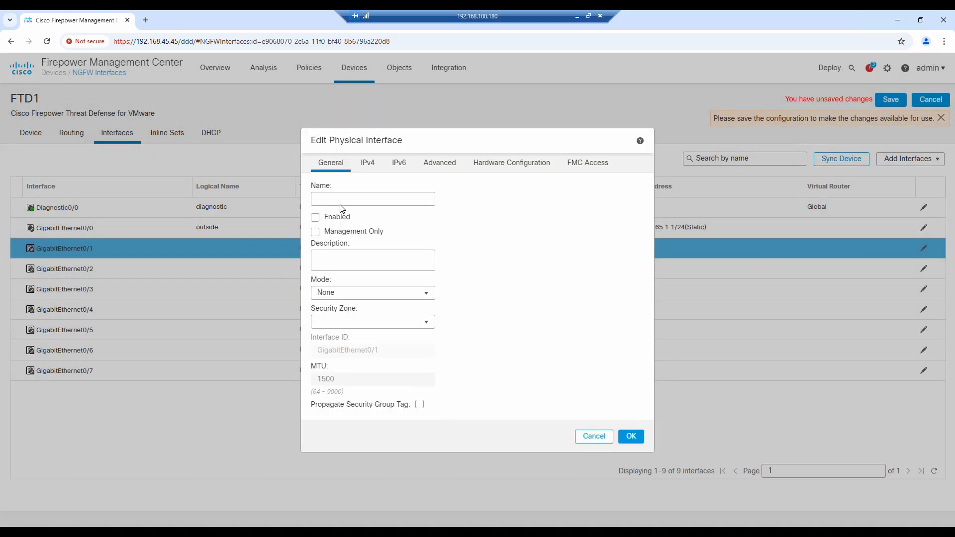
{"action": "left_click", "coordinate": [342, 209]}
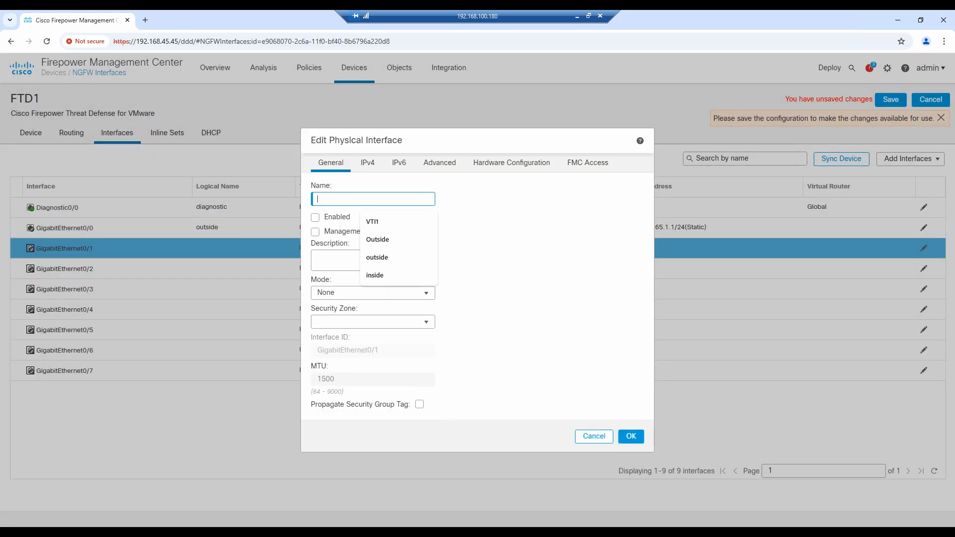
{"action": "left_click", "coordinate": [376, 275]}
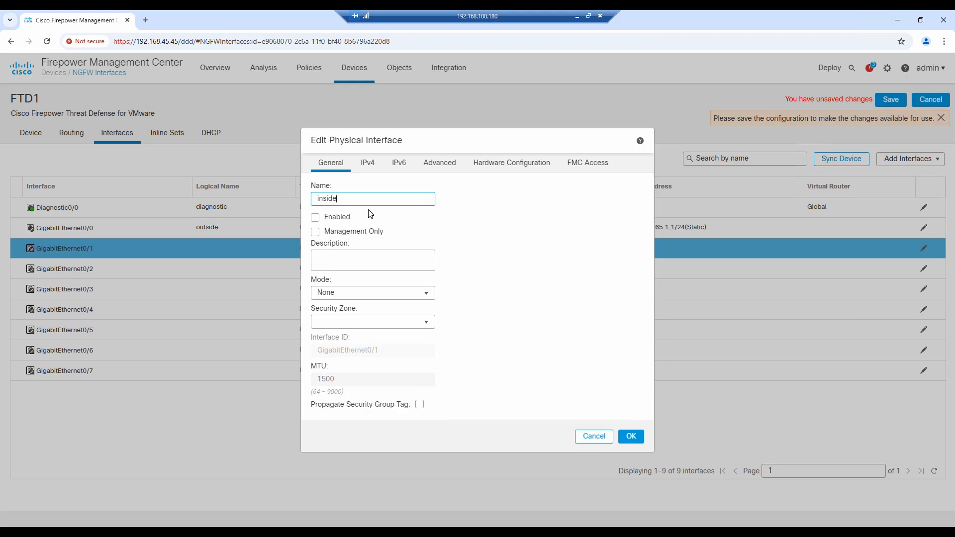
{"action": "key", "text": "BackSpace"}
{"action": "key", "text": "BackSpace"}
{"action": "key", "text": "BackSpace"}
{"action": "key", "text": "BackSpace"}
{"action": "key", "text": "BackSpace"}
{"action": "key", "text": "BackSpace"}
{"action": "type", "text": "in"}
{"action": "left_click", "coordinate": [372, 219]}
{"action": "left_click", "coordinate": [315, 217]}
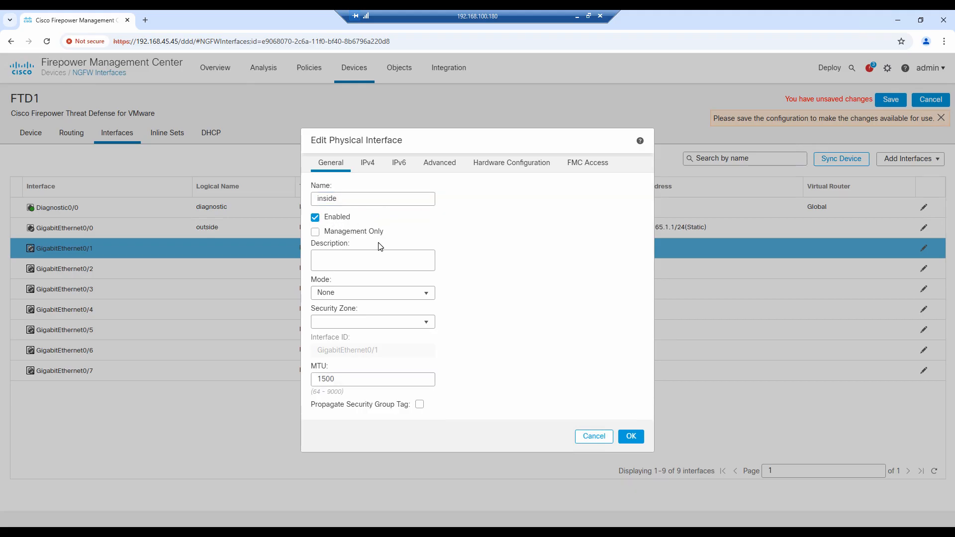
Set inside to static 172.21.1.1/24, save FTD1's interfaces, and minimize the remote session.
{"action": "left_click", "coordinate": [369, 163]}
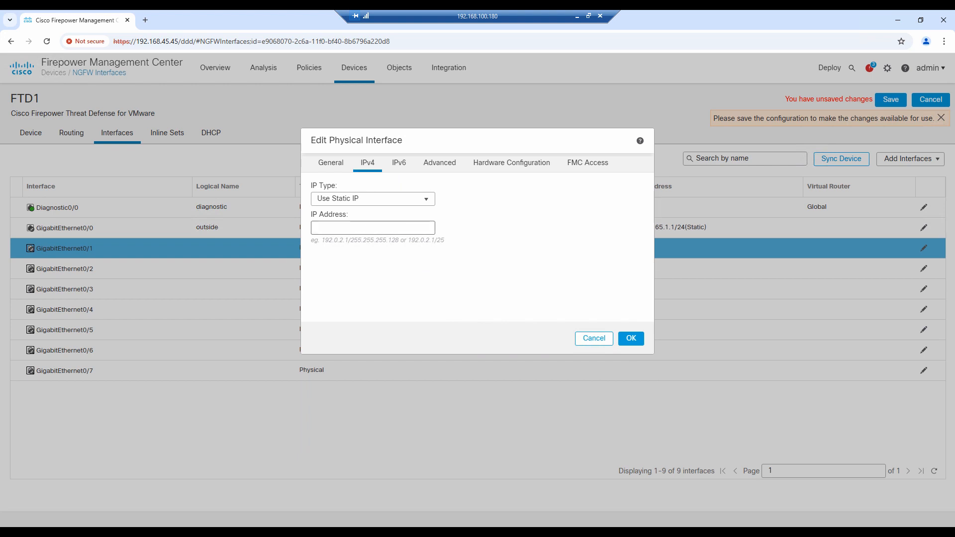
{"action": "left_click", "coordinate": [379, 202]}
{"action": "left_click", "coordinate": [379, 202]}
{"action": "left_click", "coordinate": [371, 228]}
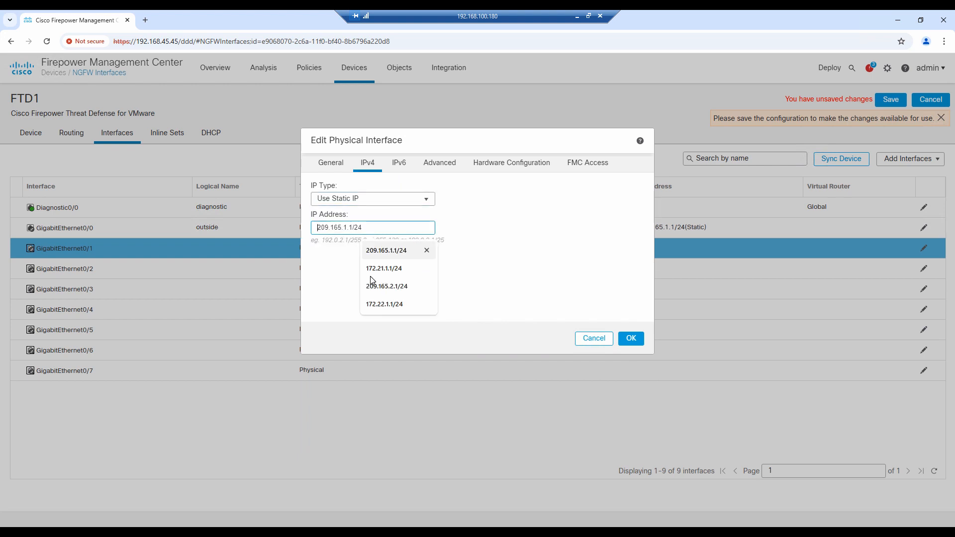
{"action": "left_click", "coordinate": [385, 269]}
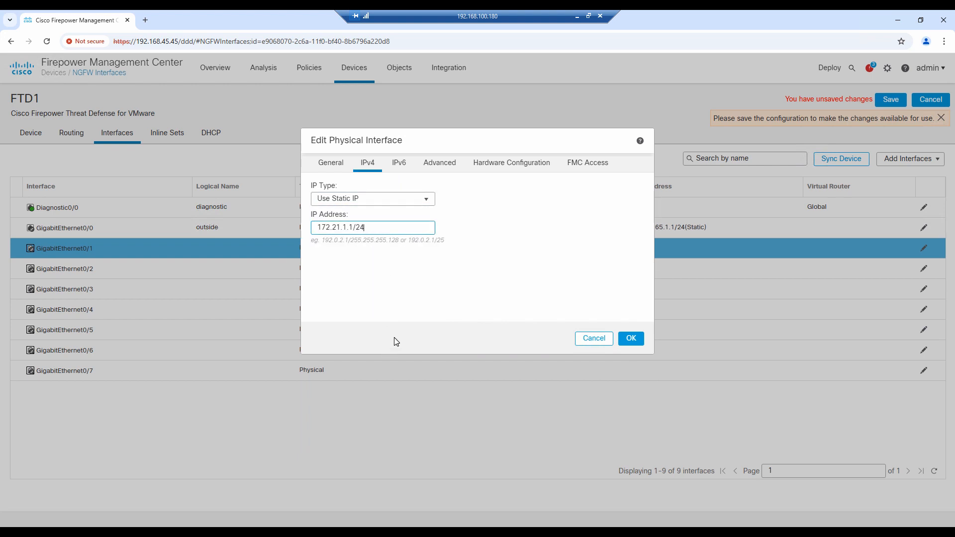
{"action": "left_click", "coordinate": [631, 340]}
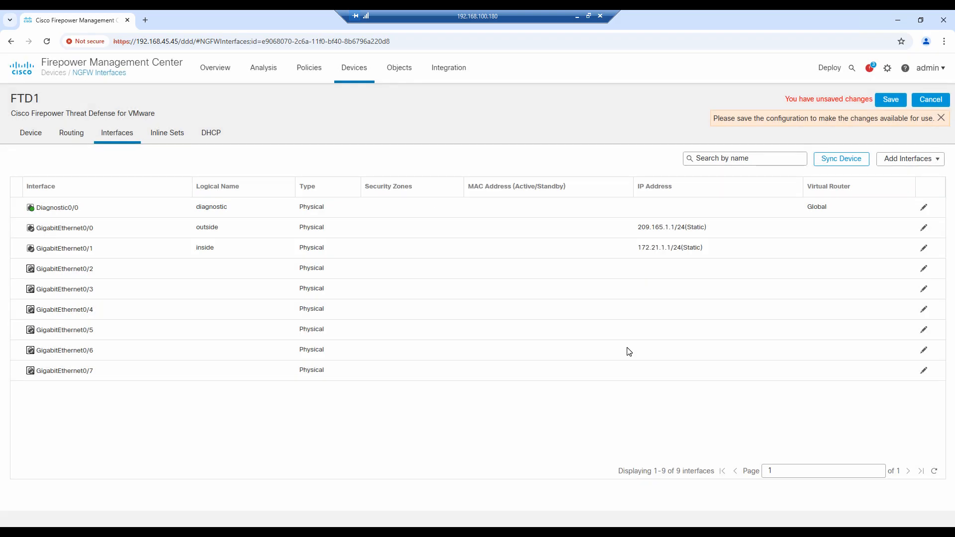
{"action": "left_click", "coordinate": [891, 101]}
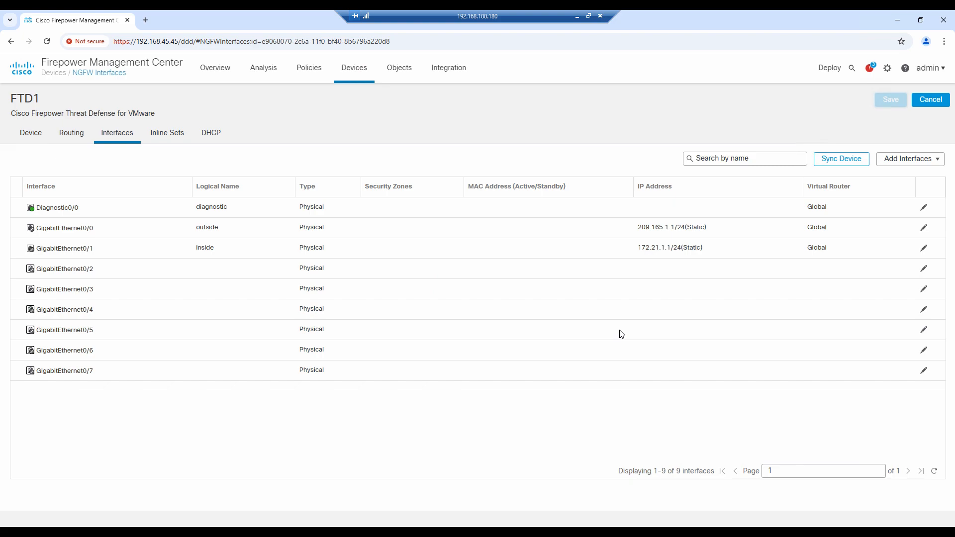
{"action": "left_click", "coordinate": [576, 16]}
{"action": "left_click", "coordinate": [95, 312]}
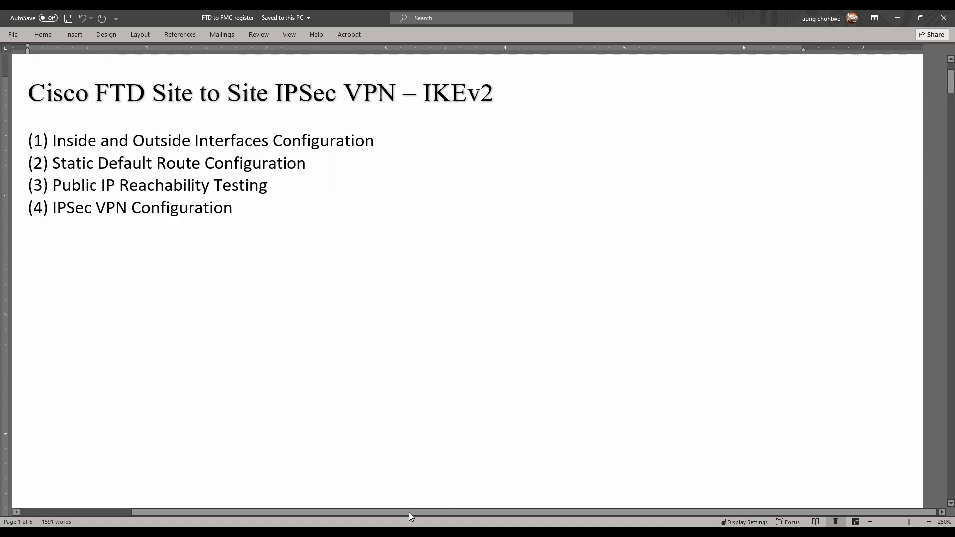
{"action": "left_click", "coordinate": [402, 532]}
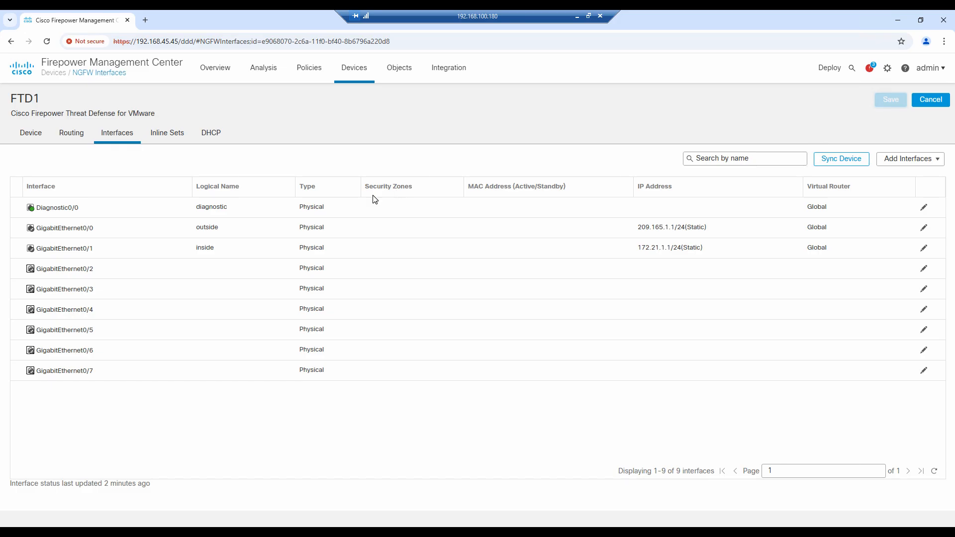
Start a new static route for FTD1 using the outside interface.
{"action": "left_click", "coordinate": [75, 141]}
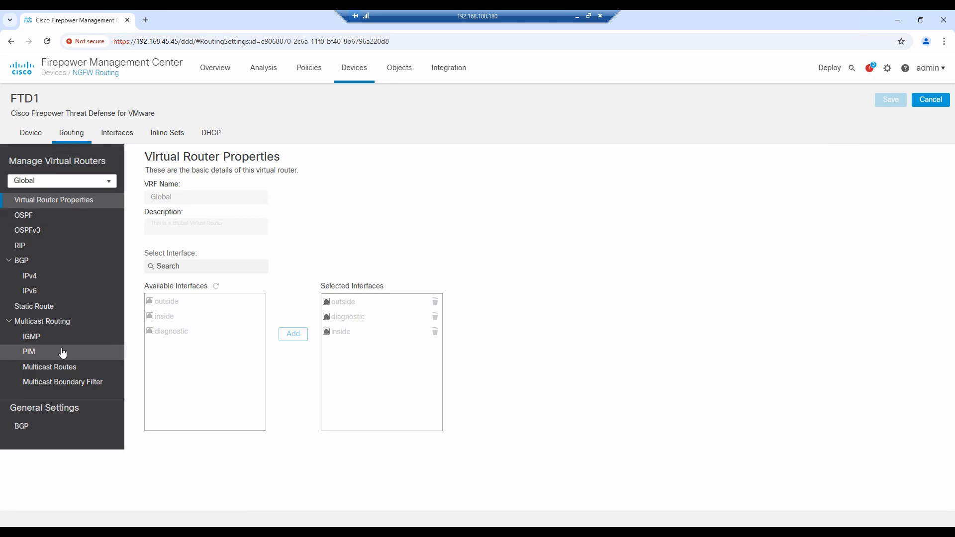
{"action": "left_click", "coordinate": [49, 307]}
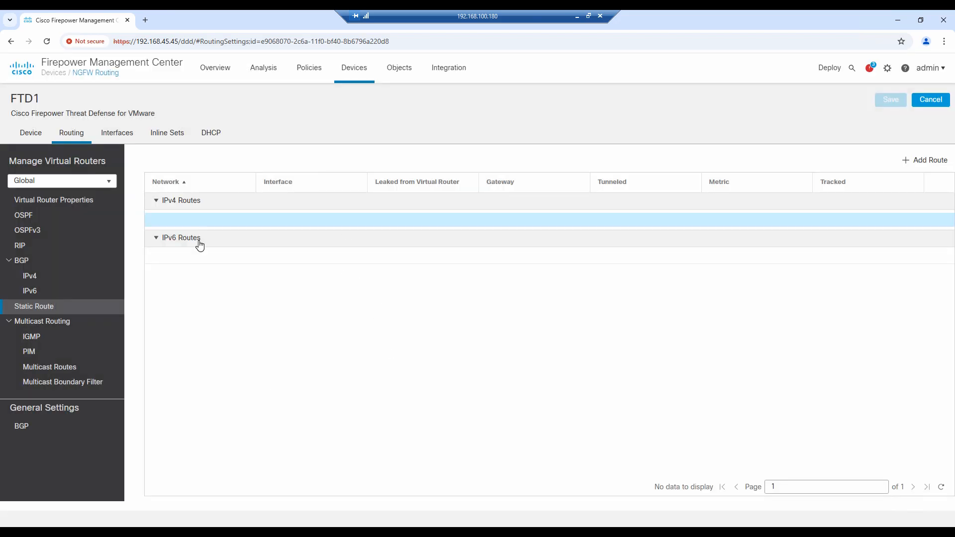
{"action": "left_click", "coordinate": [919, 161]}
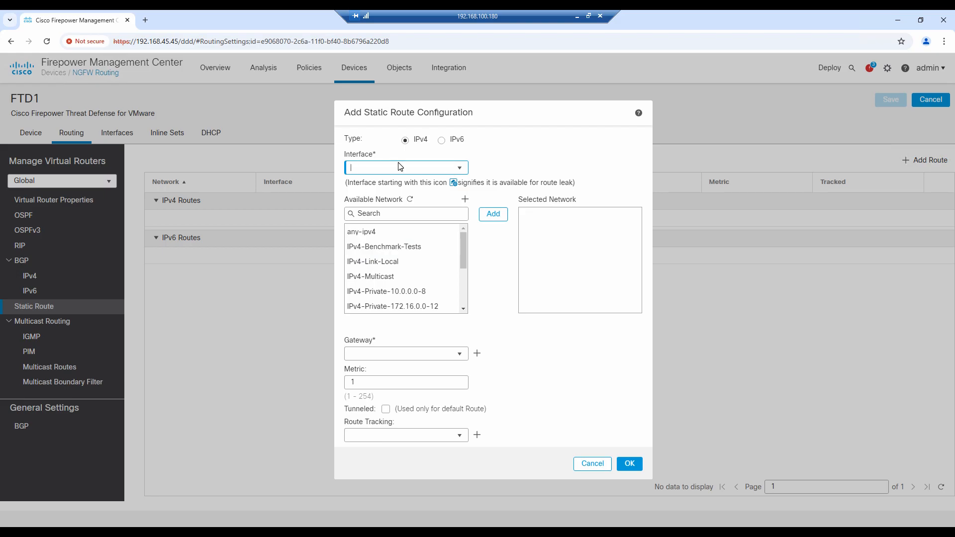
{"action": "left_click", "coordinate": [461, 170]}
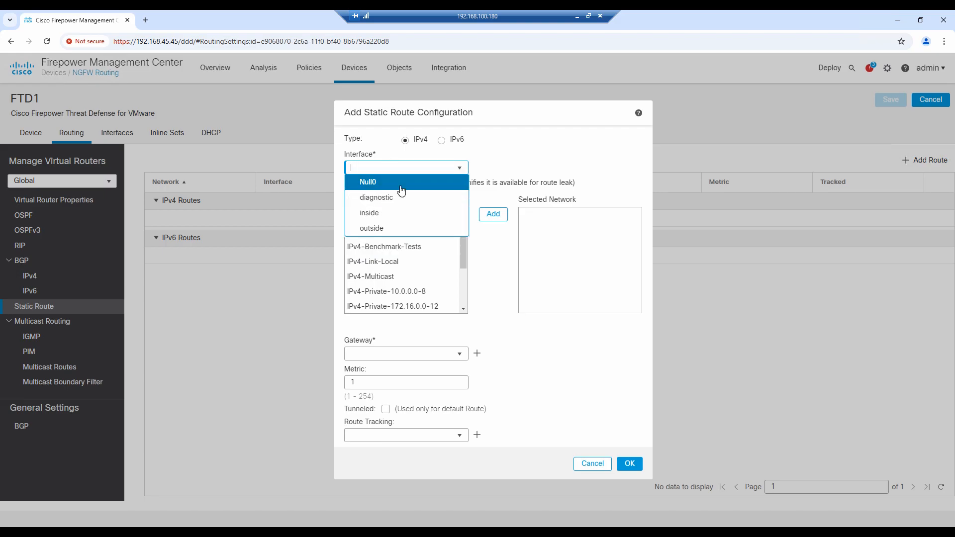
{"action": "left_click", "coordinate": [393, 225]}
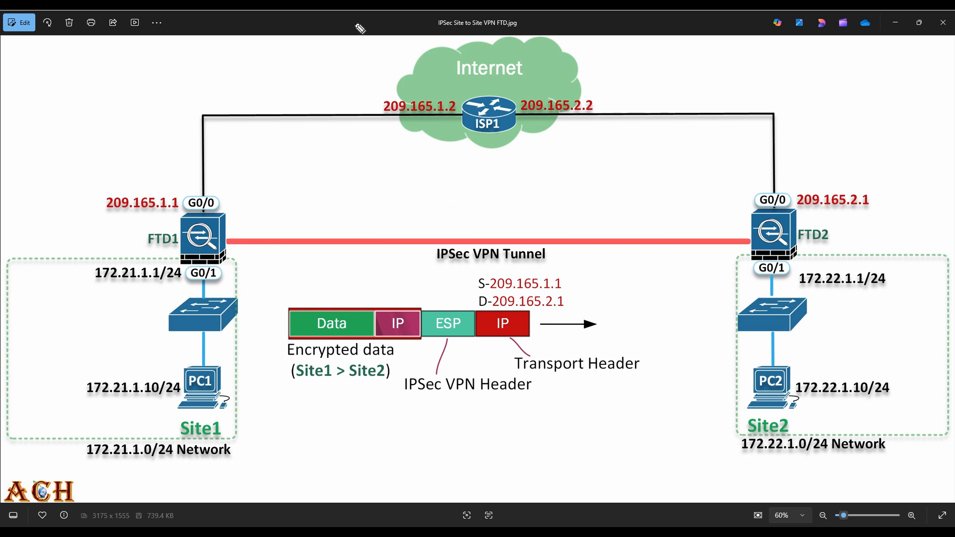
Review the IPSec site-to-site VPN diagram in Photos, then return to FMC.
{"action": "mouse_move", "coordinate": [189, 188]}
{"action": "left_mouse_down"}
{"action": "mouse_move", "coordinate": [318, 88]}
{"action": "mouse_move", "coordinate": [391, 70]}
{"action": "mouse_move", "coordinate": [386, 81]}
{"action": "left_mouse_up"}
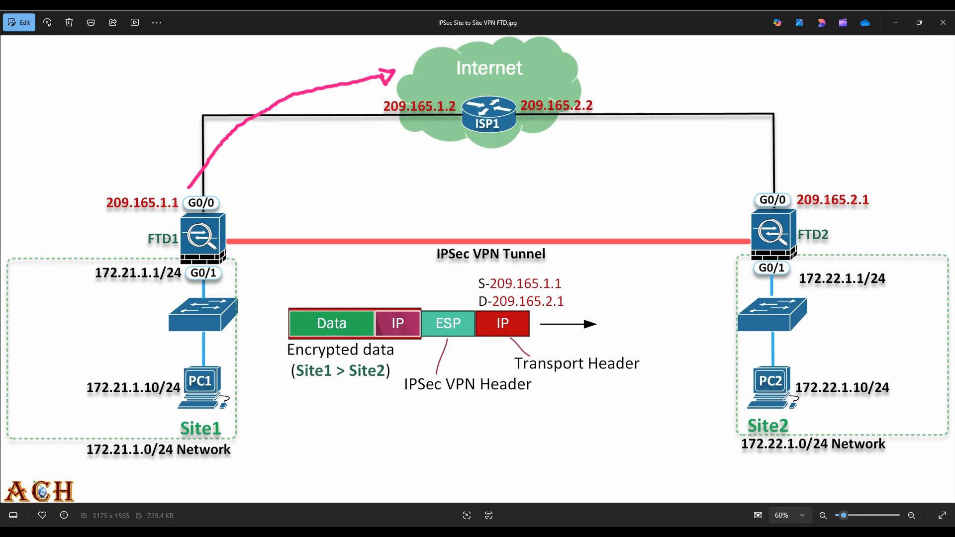
{"action": "key", "text": "Escape"}
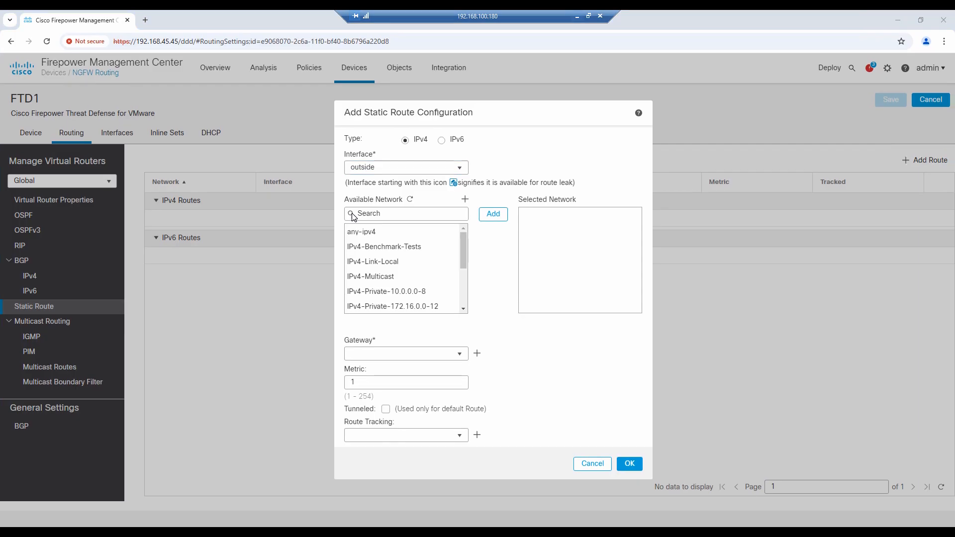
Add FTD1's default route to any-ipv4 via gateway 209.165.1.2 and save it.
{"action": "left_click", "coordinate": [376, 233]}
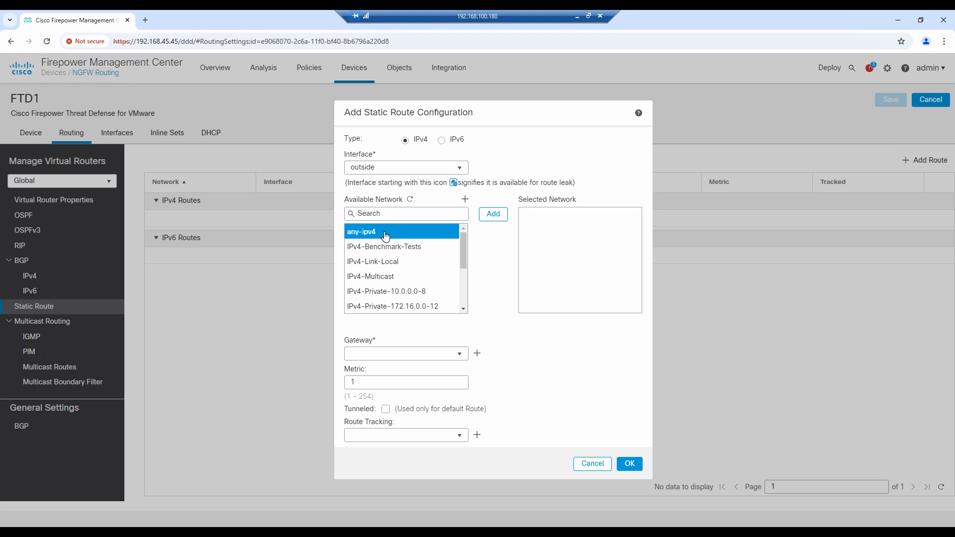
{"action": "left_click", "coordinate": [492, 215]}
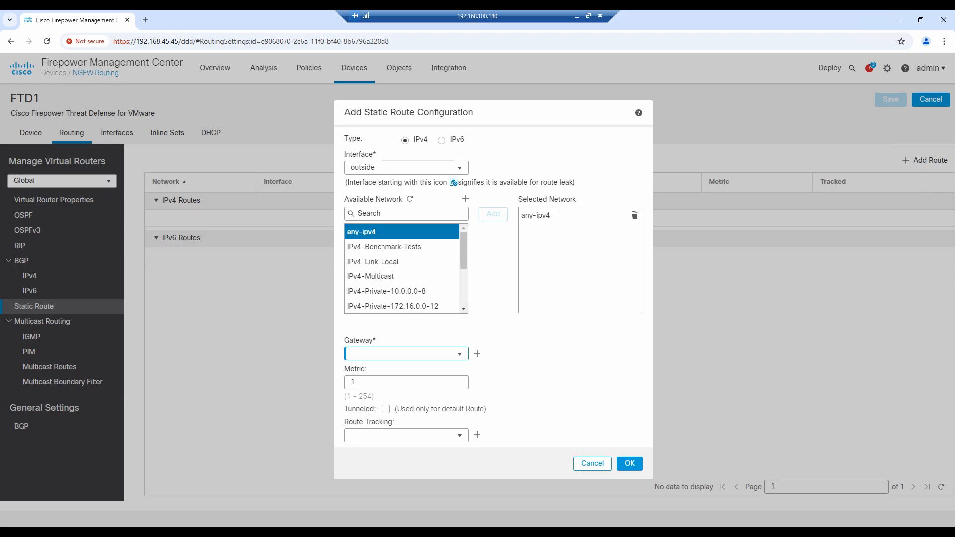
{"action": "type", "text": "209.165.1.2"}
{"action": "left_click", "coordinate": [578, 18]}
{"action": "key", "text": "Tab"}
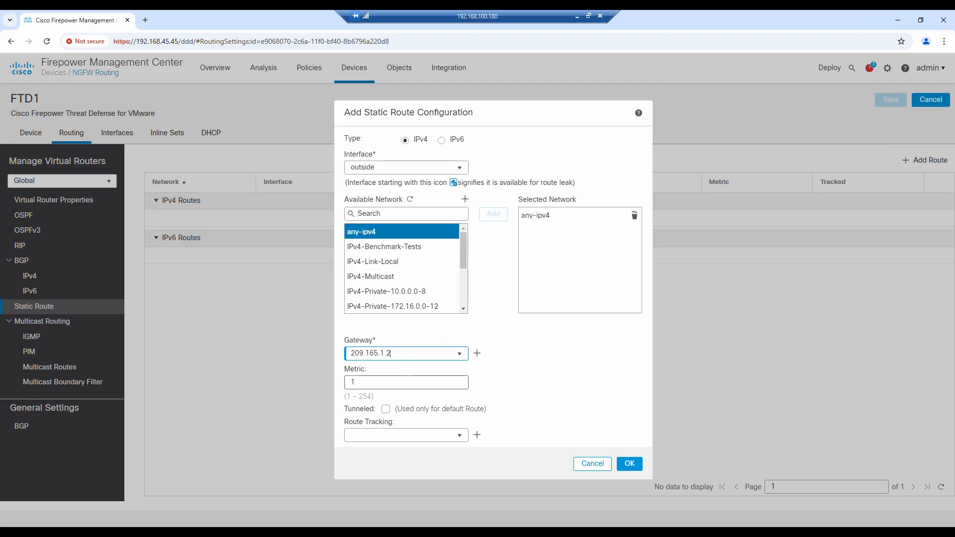
{"action": "left_click", "coordinate": [630, 463]}
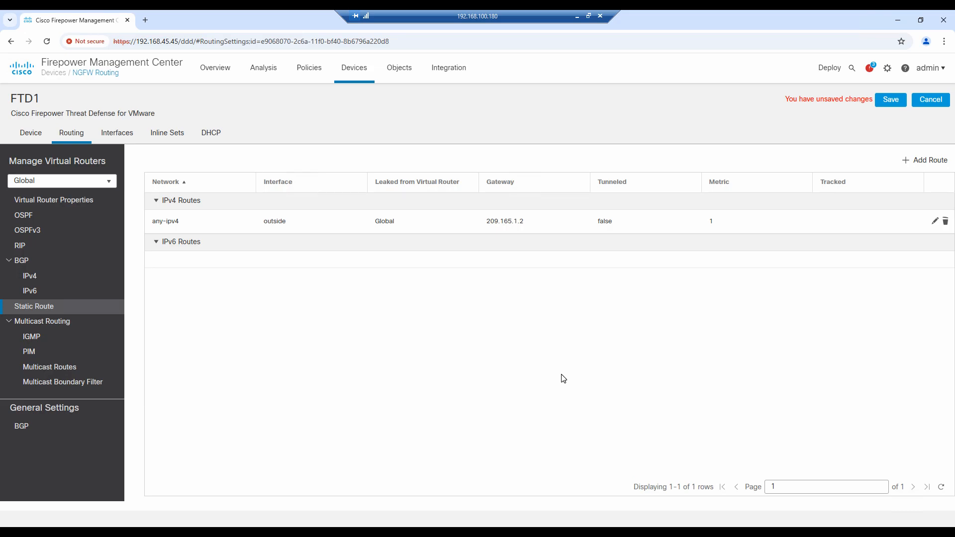
{"action": "left_click", "coordinate": [892, 100]}
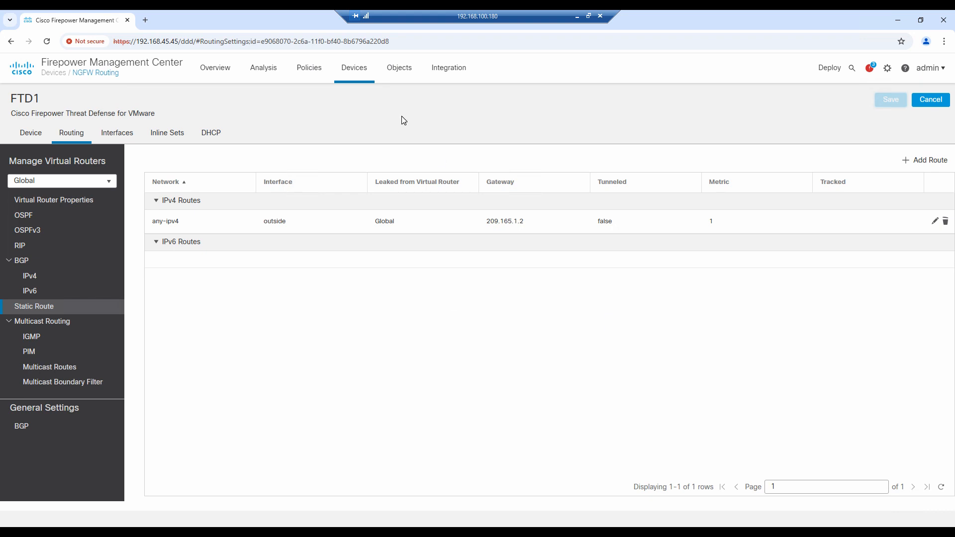
On FTD2, enable GigabitEthernet0/0 as outside with static IPv4 209.165.2.1/24.
{"action": "left_click", "coordinate": [361, 74]}
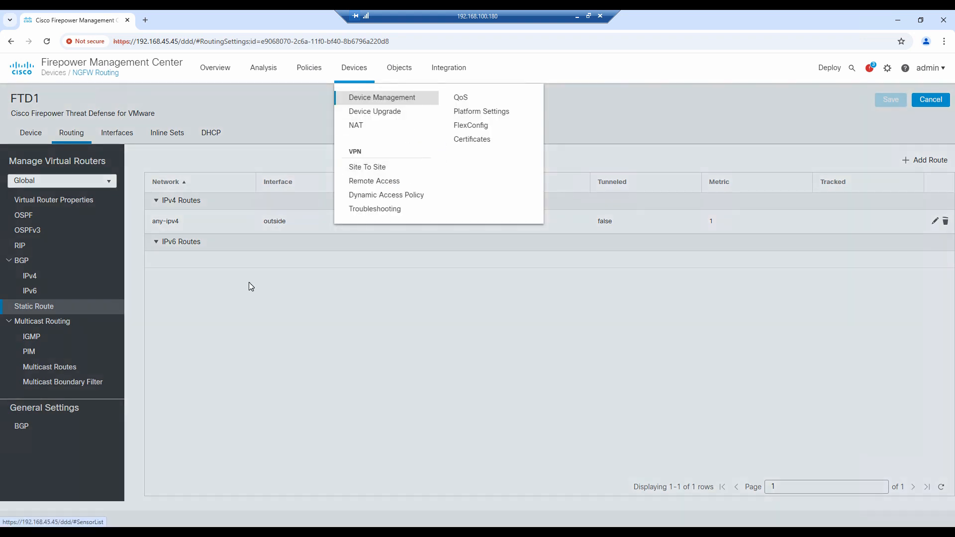
{"action": "left_click", "coordinate": [356, 98]}
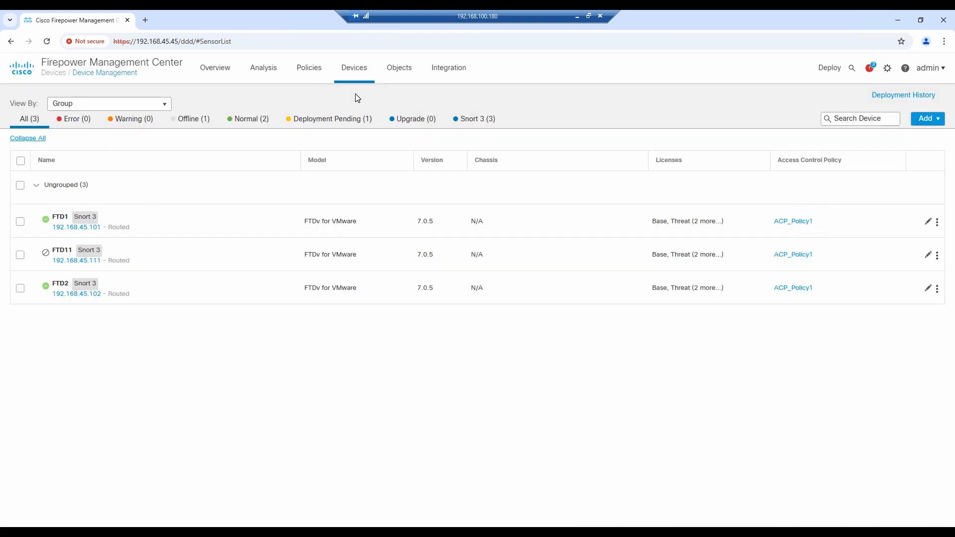
{"action": "left_click", "coordinate": [82, 296]}
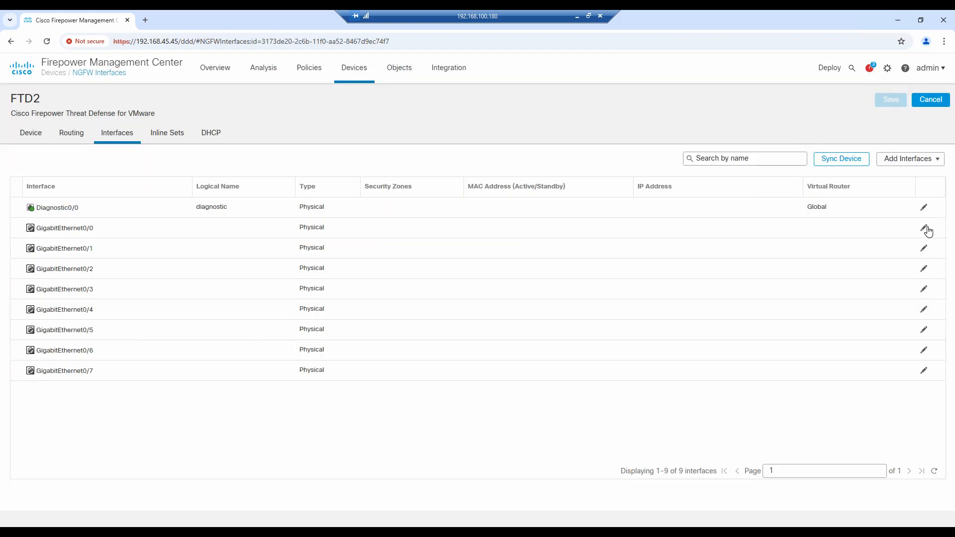
{"action": "left_click", "coordinate": [923, 231]}
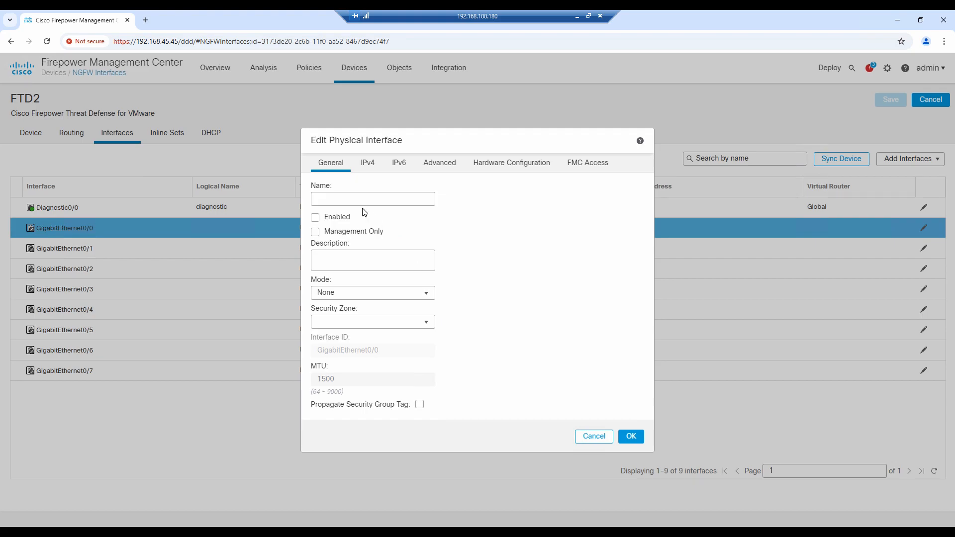
{"action": "left_click", "coordinate": [315, 218]}
{"action": "left_click", "coordinate": [348, 199]}
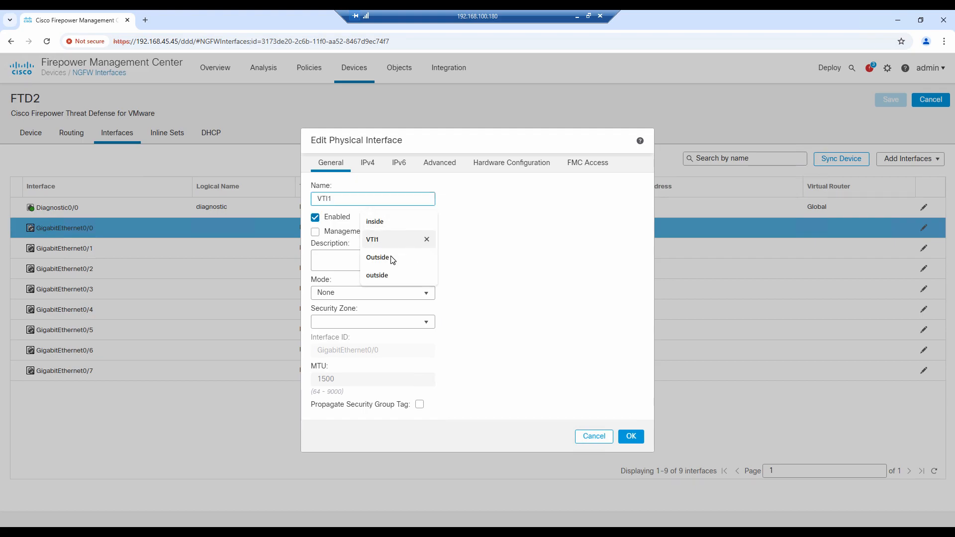
{"action": "left_click", "coordinate": [386, 274]}
{"action": "left_click", "coordinate": [367, 163]}
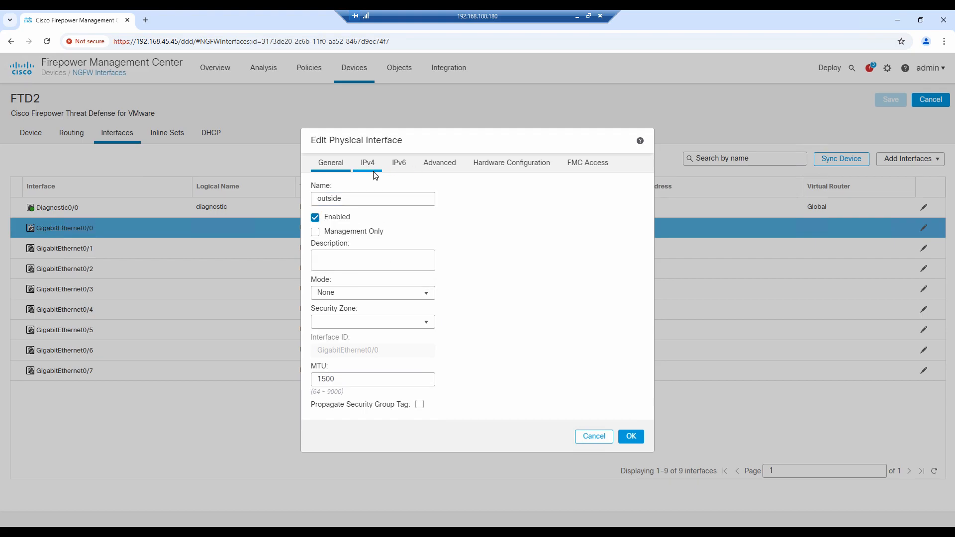
{"action": "left_click", "coordinate": [373, 228]}
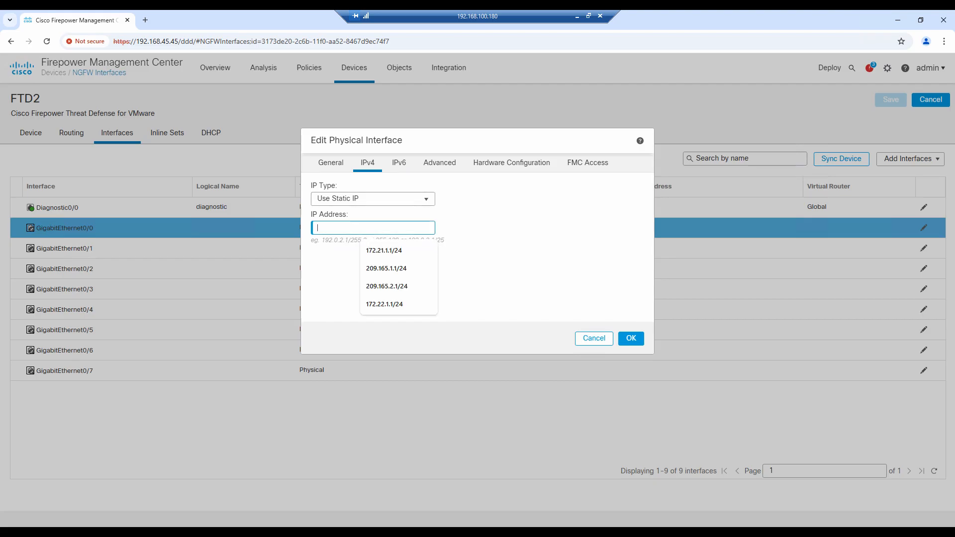
{"action": "left_click", "coordinate": [397, 286]}
{"action": "left_click", "coordinate": [626, 340]}
Enable FTD2's GigabitEthernet0/1 as inside with static IPv4 172.22.1.1/24.
{"action": "left_click", "coordinate": [925, 248]}
{"action": "left_click", "coordinate": [315, 217]}
{"action": "left_click", "coordinate": [348, 199]}
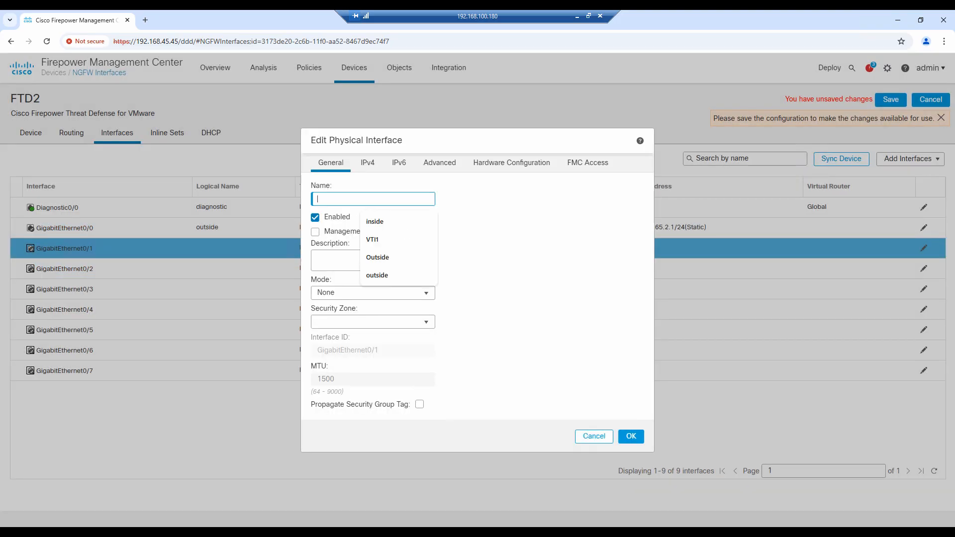
{"action": "left_click", "coordinate": [379, 227]}
{"action": "left_click", "coordinate": [368, 163]}
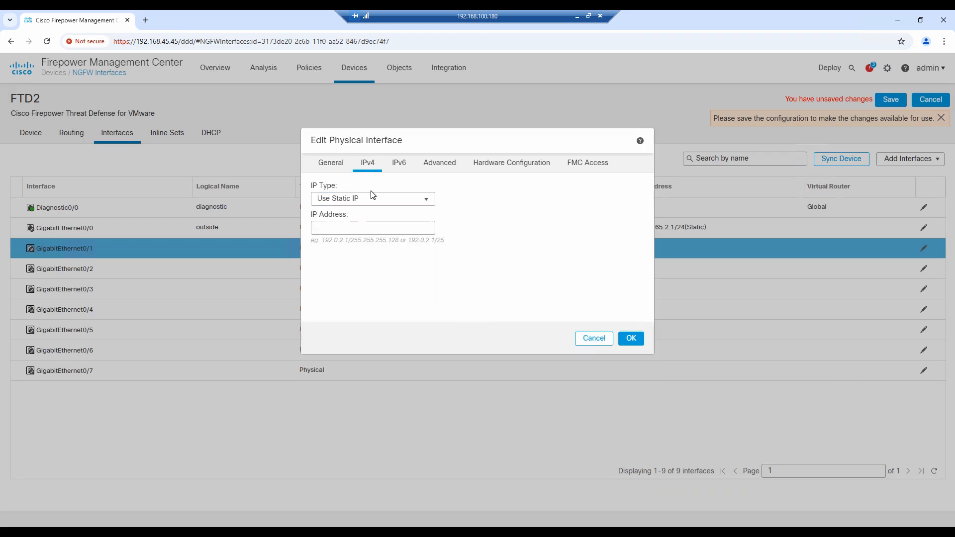
{"action": "left_click", "coordinate": [373, 228]}
{"action": "left_click", "coordinate": [397, 305]}
{"action": "left_click", "coordinate": [631, 338]}
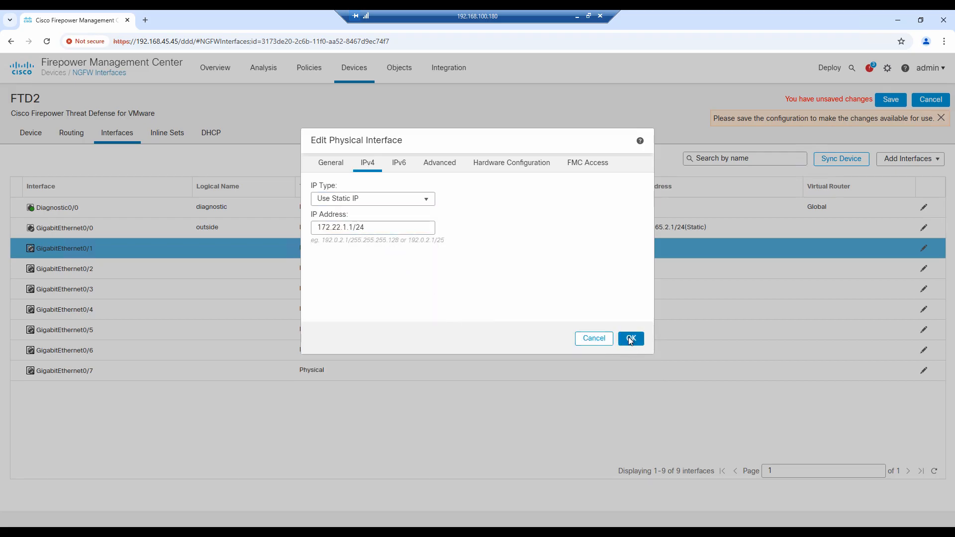
Save FTD2's interface changes and review both interfaces' saved settings.
{"action": "left_click", "coordinate": [578, 16]}
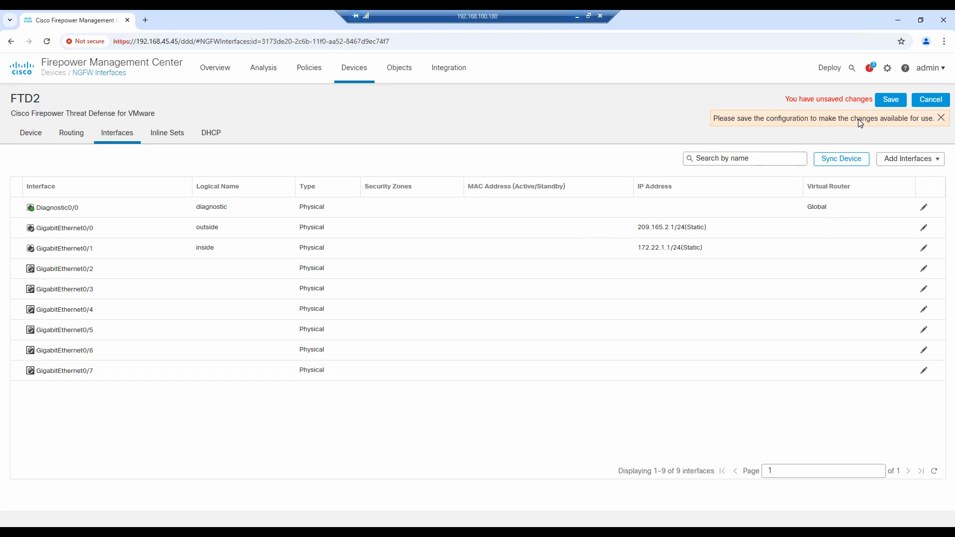
{"action": "left_click", "coordinate": [891, 100]}
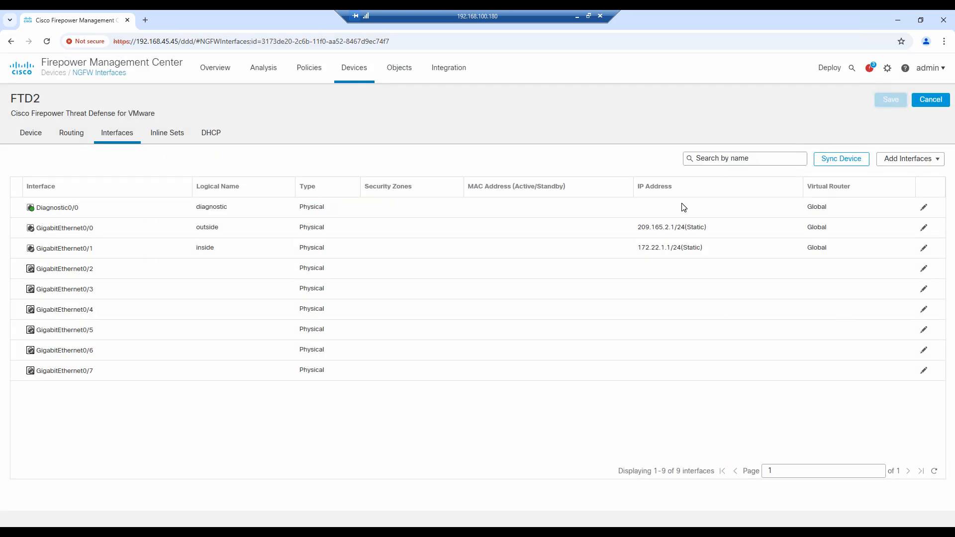
{"action": "left_click", "coordinate": [925, 228]}
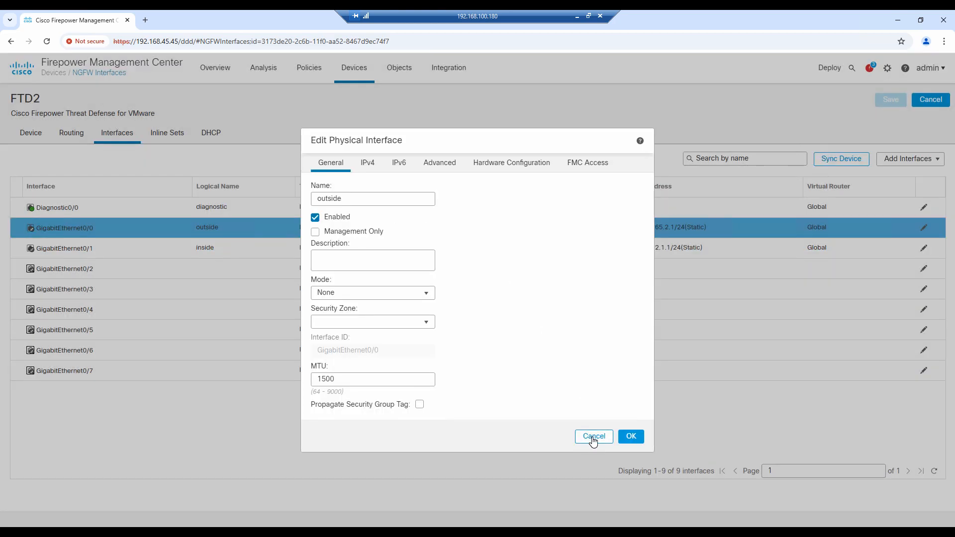
{"action": "left_click", "coordinate": [594, 437]}
{"action": "left_click", "coordinate": [924, 247]}
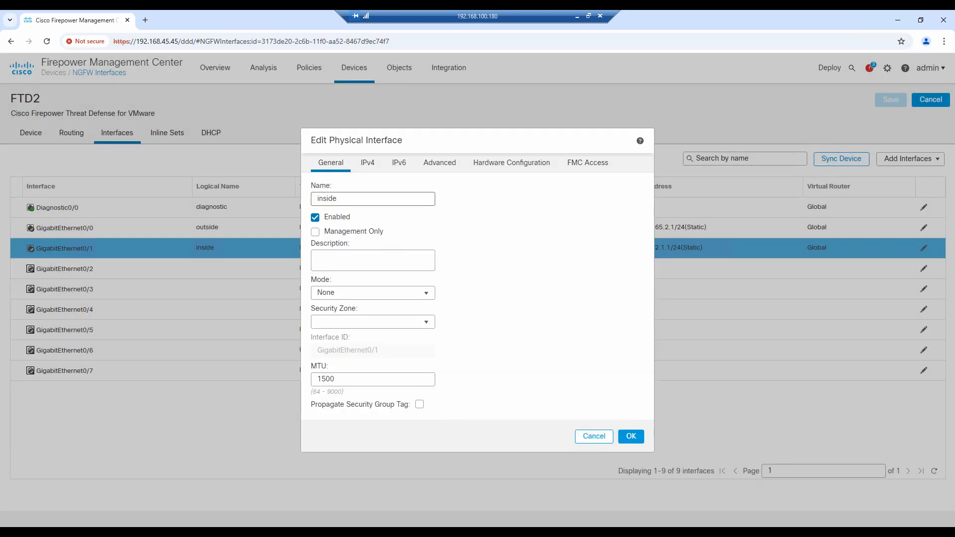
{"action": "left_click", "coordinate": [591, 436]}
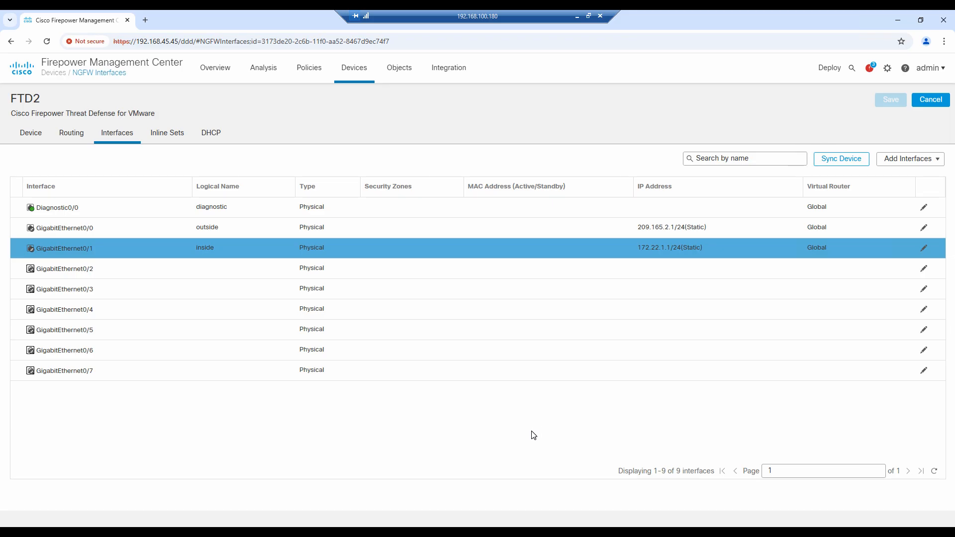
Start an FTD2 static route on outside with any-ipv4 as destination.
{"action": "left_click", "coordinate": [77, 139]}
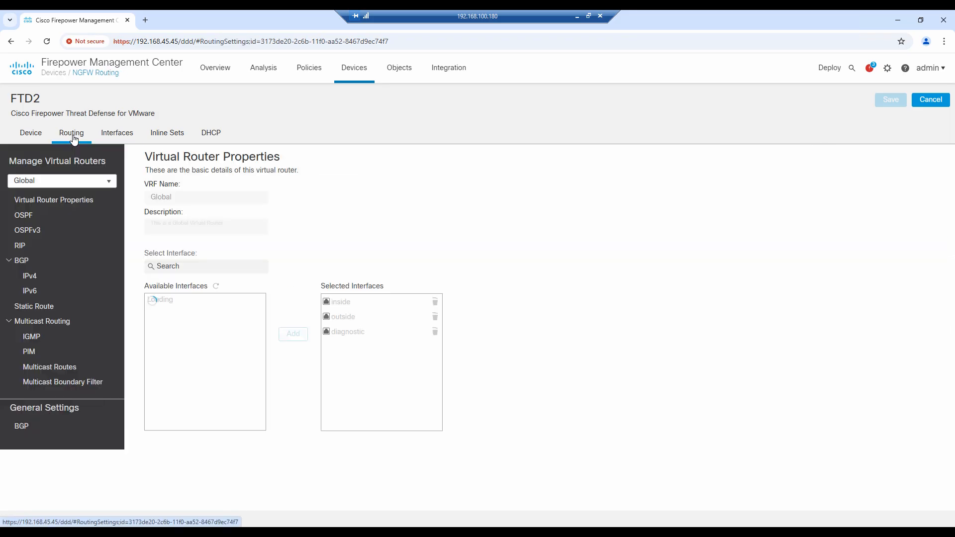
{"action": "left_click", "coordinate": [60, 306]}
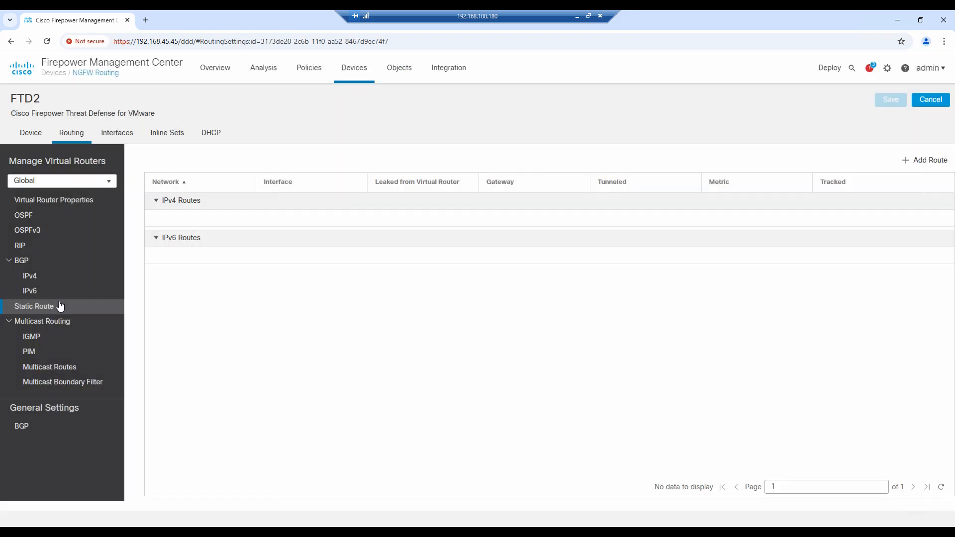
{"action": "left_click", "coordinate": [925, 160]}
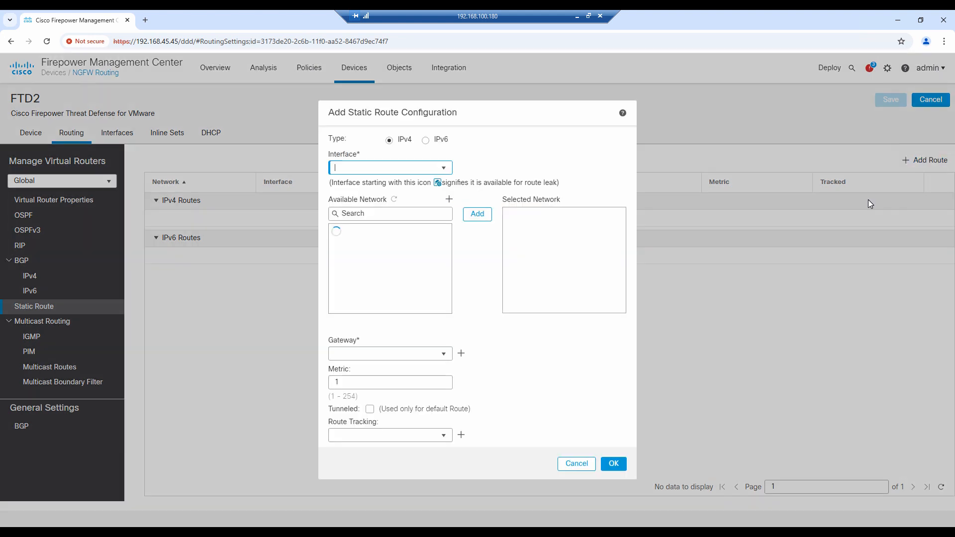
{"action": "left_click", "coordinate": [391, 167]}
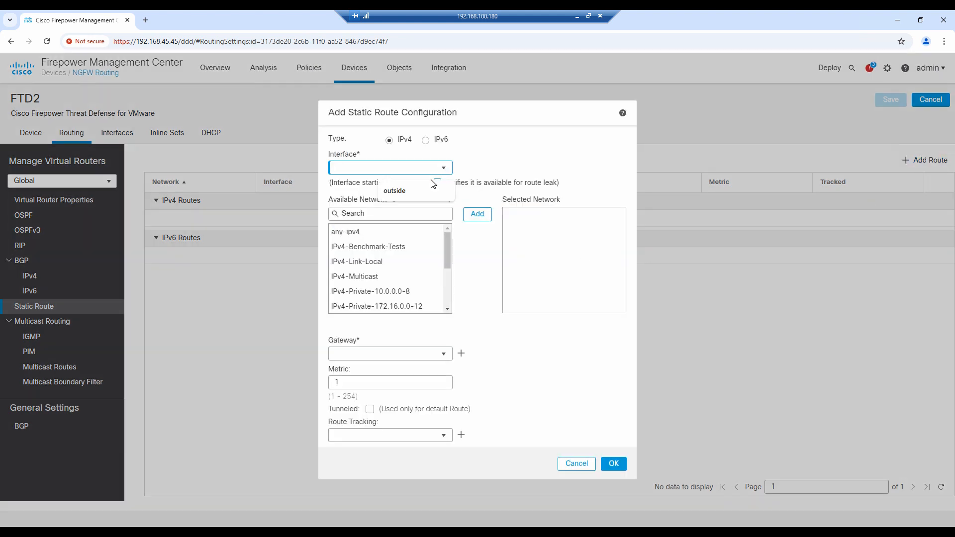
{"action": "left_click", "coordinate": [445, 171]}
{"action": "left_click", "coordinate": [414, 193]}
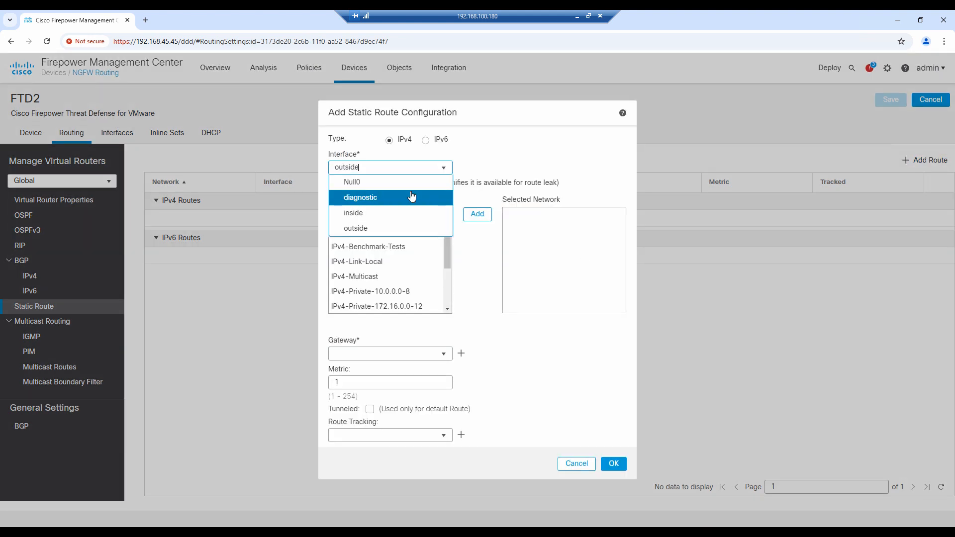
{"action": "left_click", "coordinate": [445, 168]}
{"action": "left_click", "coordinate": [444, 168]}
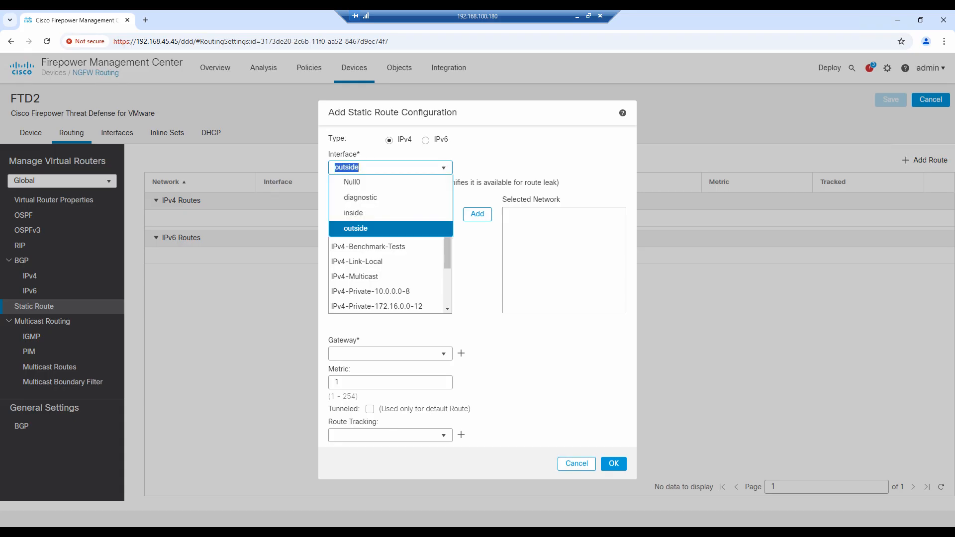
{"action": "left_click", "coordinate": [365, 230]}
{"action": "left_click", "coordinate": [378, 231]}
{"action": "left_click", "coordinate": [477, 214]}
Set gateway 209.165.2.2, save the route, and bring up the VPN diagram.
{"action": "left_click", "coordinate": [427, 353]}
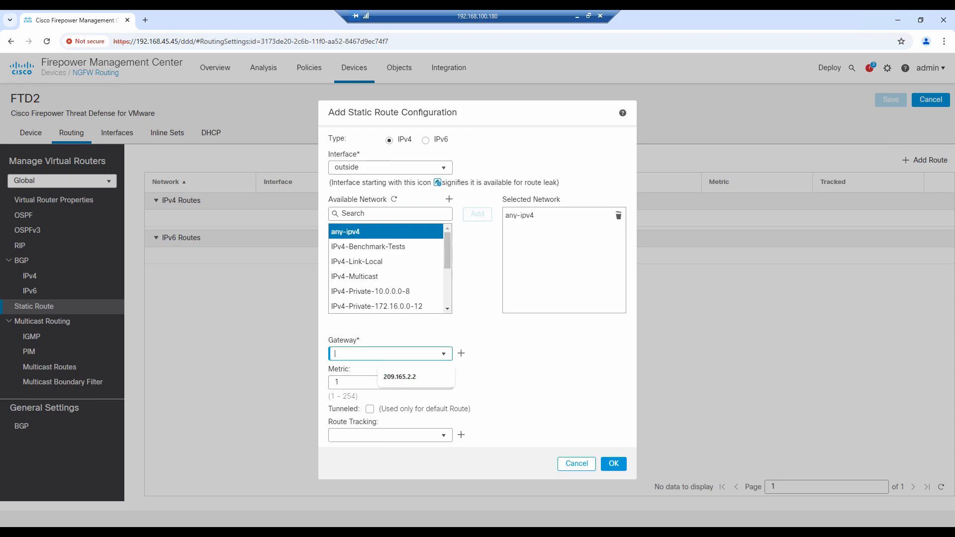
{"action": "left_click", "coordinate": [399, 377]}
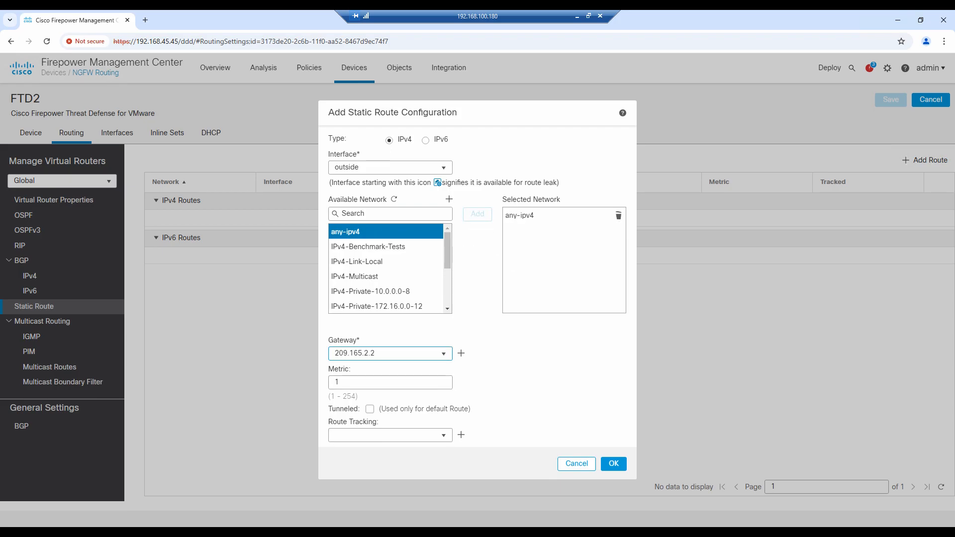
{"action": "key", "text": "BackSpace"}
{"action": "key", "text": "BackSpace"}
{"action": "key", "text": "BackSpace"}
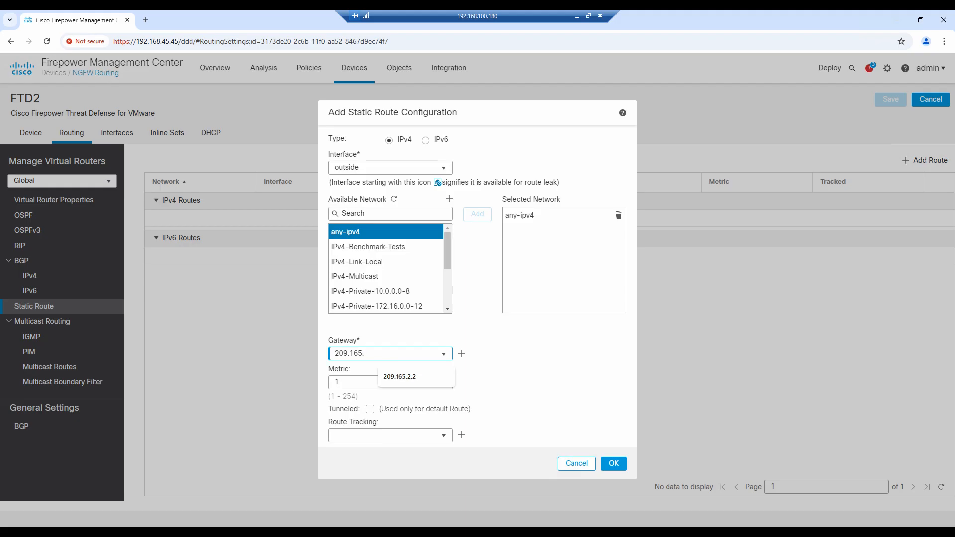
{"action": "type", "text": "2.2"}
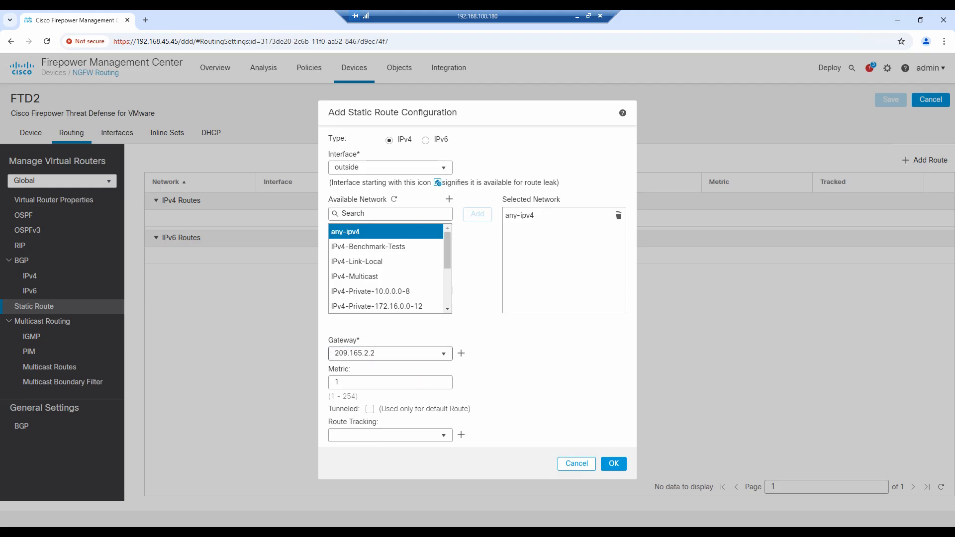
{"action": "left_click", "coordinate": [615, 464]}
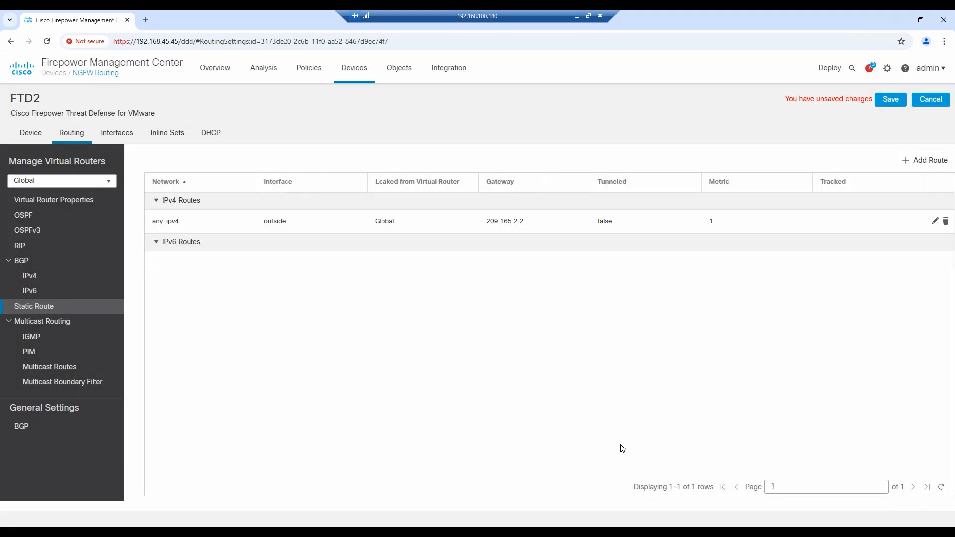
{"action": "left_click", "coordinate": [890, 99]}
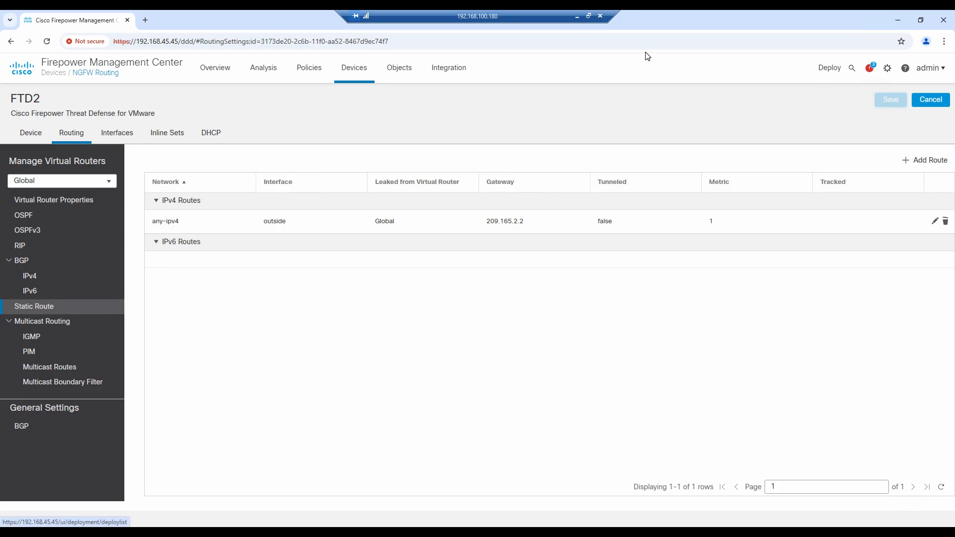
{"action": "left_click", "coordinate": [578, 16]}
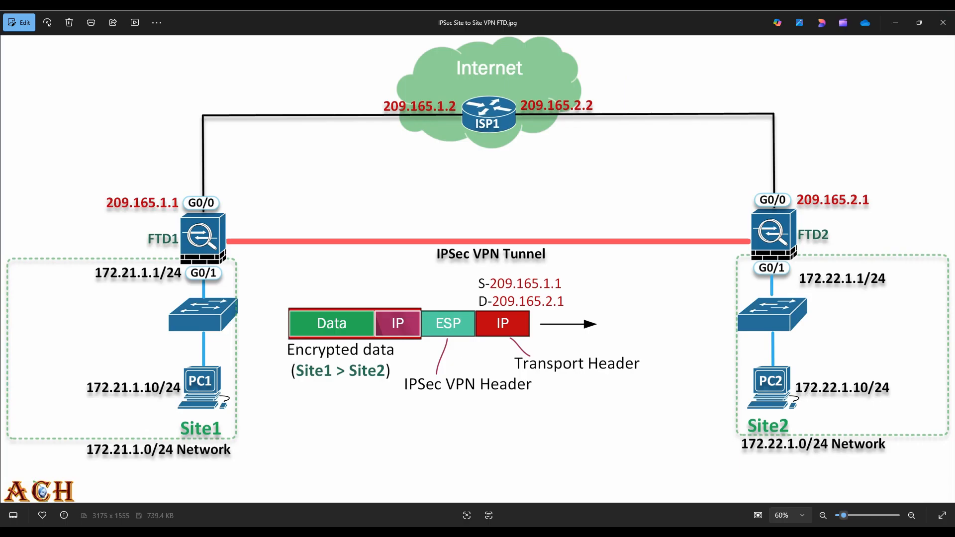
Run show interface ip brief on FTD1 and highlight the GigabitEthernet0/0 and 0/1 rows.
{"action": "key", "text": "alt+Tab"}
{"action": "left_click", "coordinate": [287, 328]}
{"action": "key", "text": "Return"}
{"action": "key", "text": "Return"}
{"action": "key", "text": "Return"}
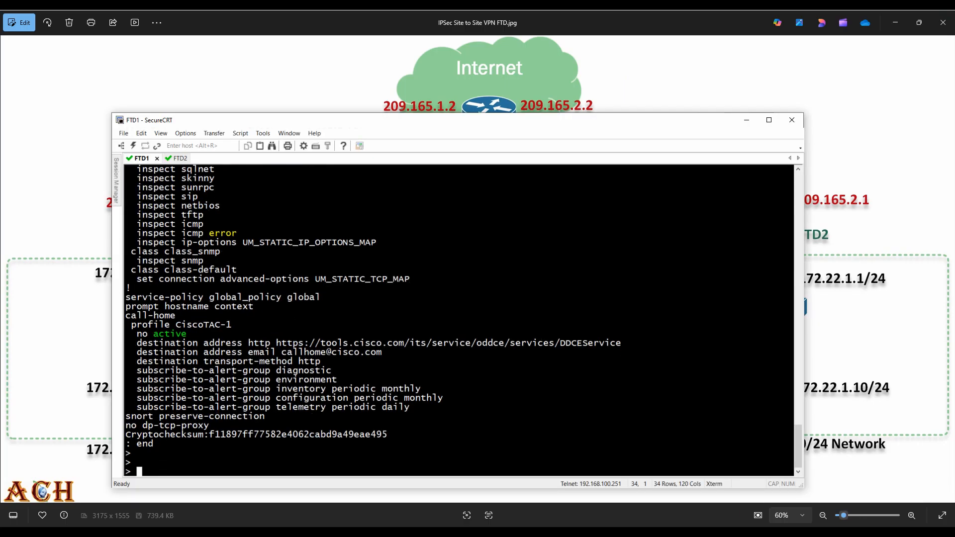
{"action": "type", "text": "show interface ip brief"}
{"action": "key", "text": "Return"}
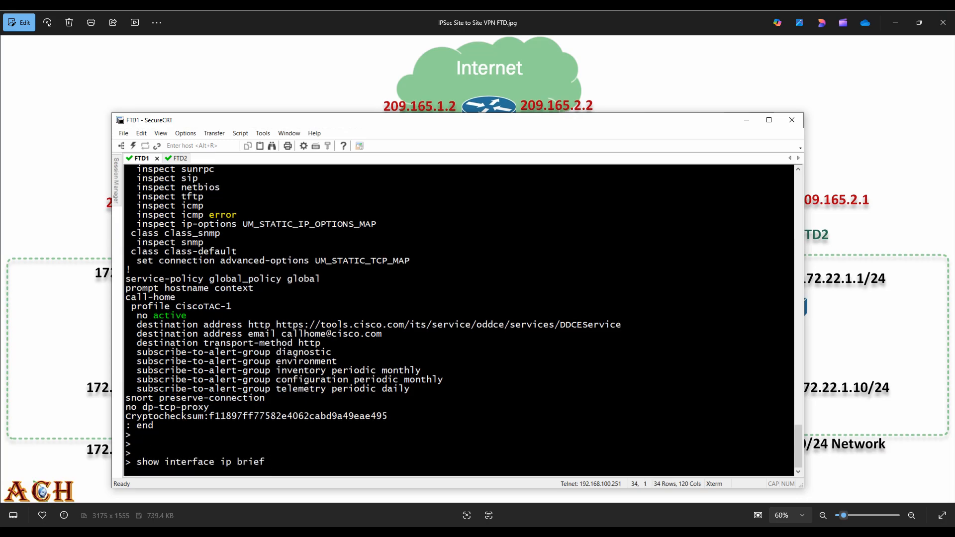
{"action": "left_click_drag", "start_coordinate": [200, 333], "coordinate": [565, 348]}
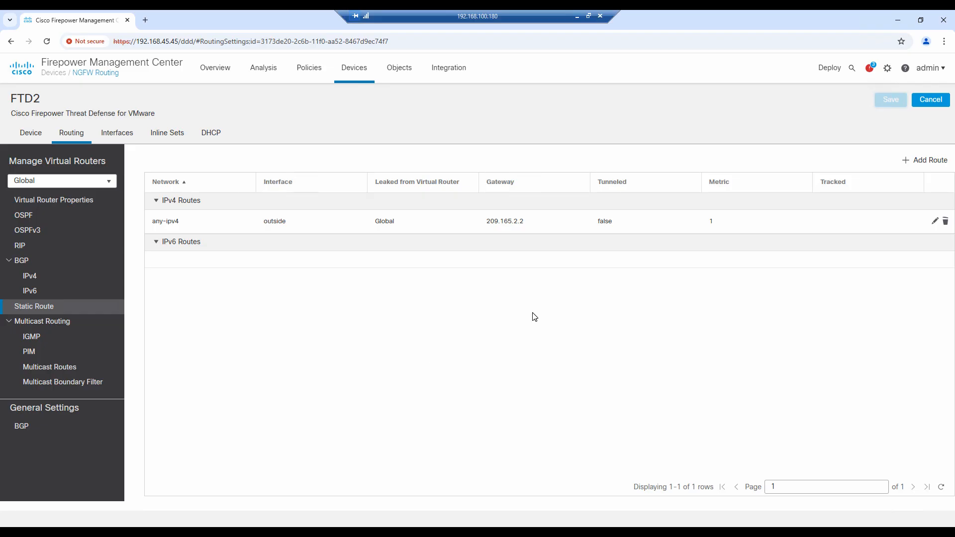
Deploy the pending interface and route changes to FTD2 and FTD1.
{"action": "left_click", "coordinate": [831, 73]}
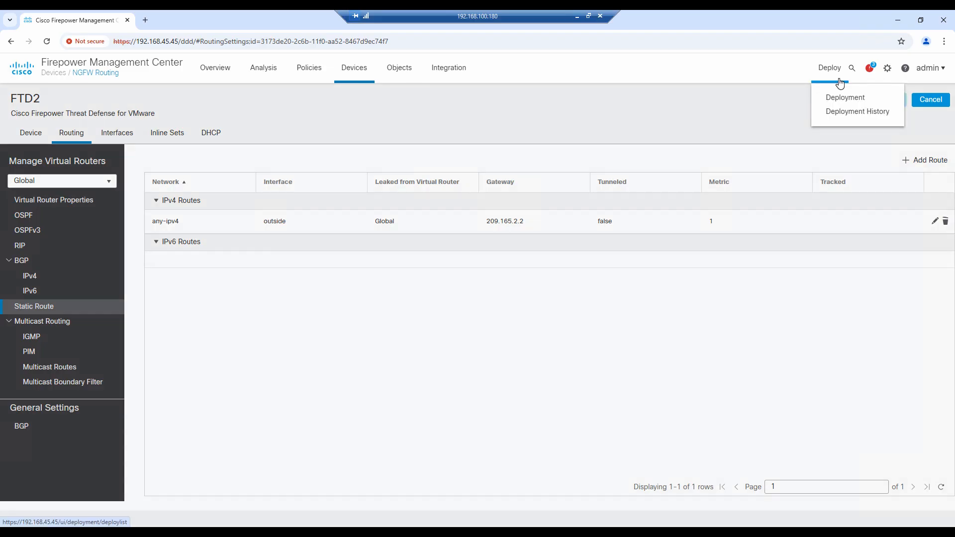
{"action": "left_click", "coordinate": [848, 98]}
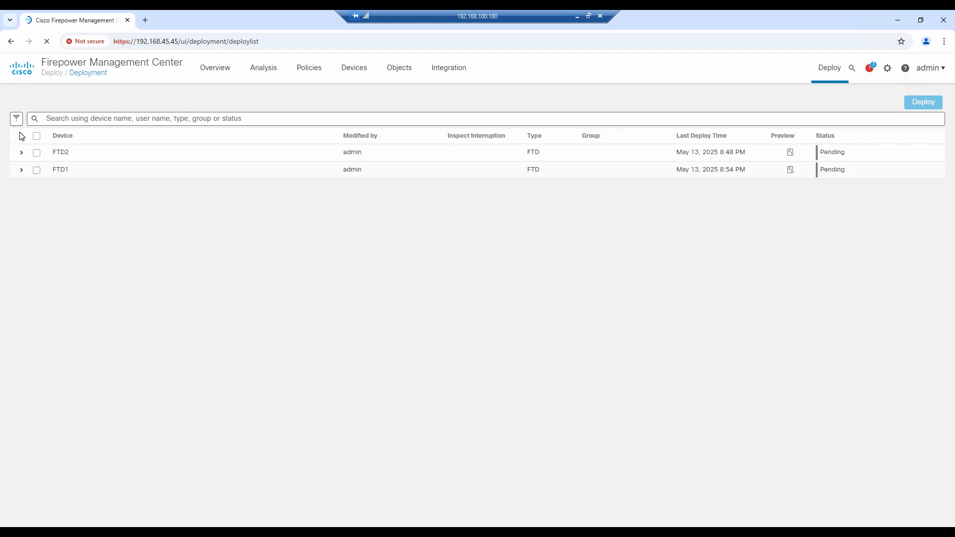
{"action": "left_click", "coordinate": [36, 152]}
{"action": "left_click", "coordinate": [37, 171]}
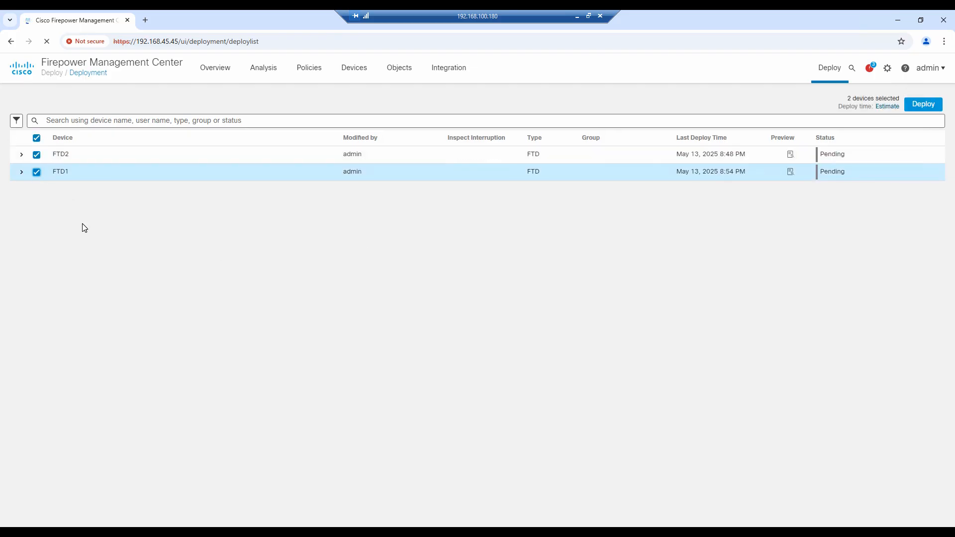
{"action": "left_click", "coordinate": [21, 155]}
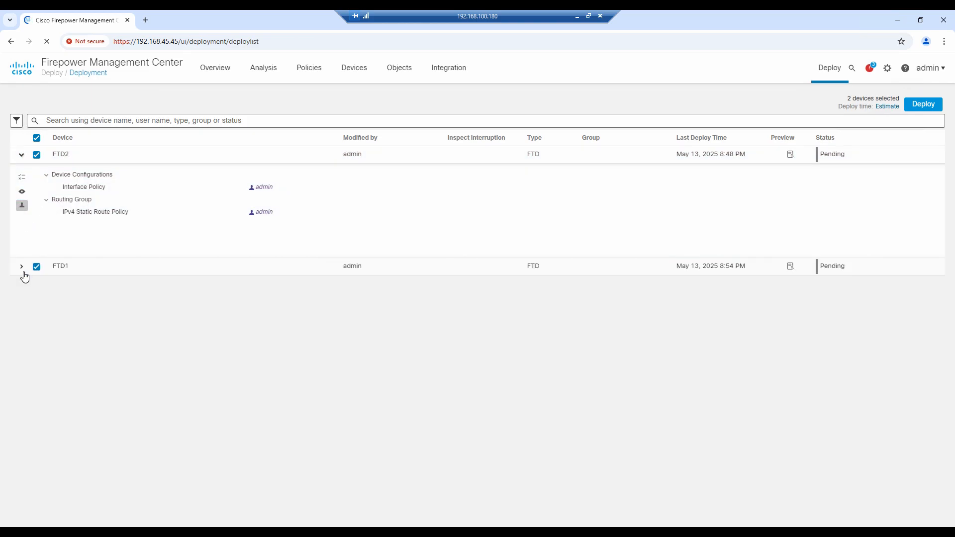
{"action": "left_click", "coordinate": [22, 155]}
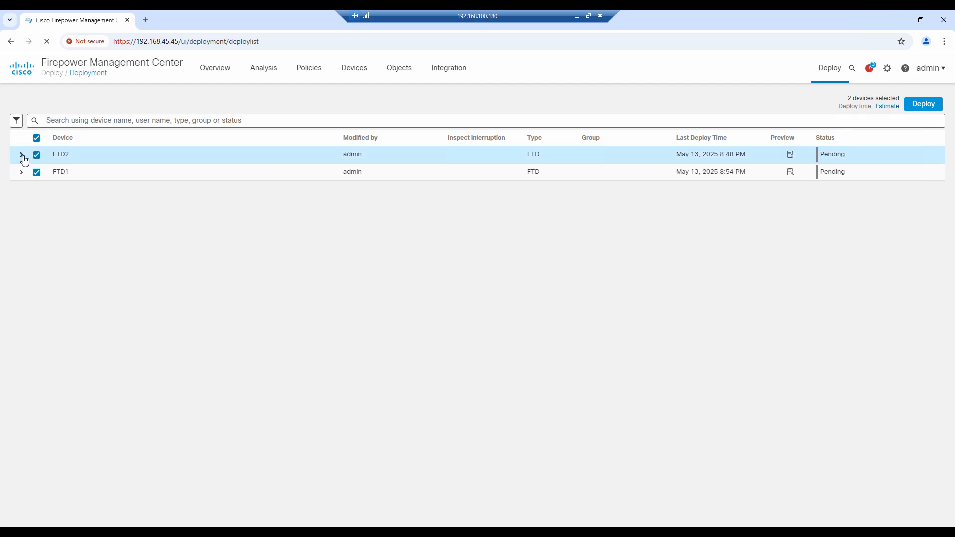
{"action": "left_click", "coordinate": [922, 104]}
{"action": "left_click", "coordinate": [601, 357]}
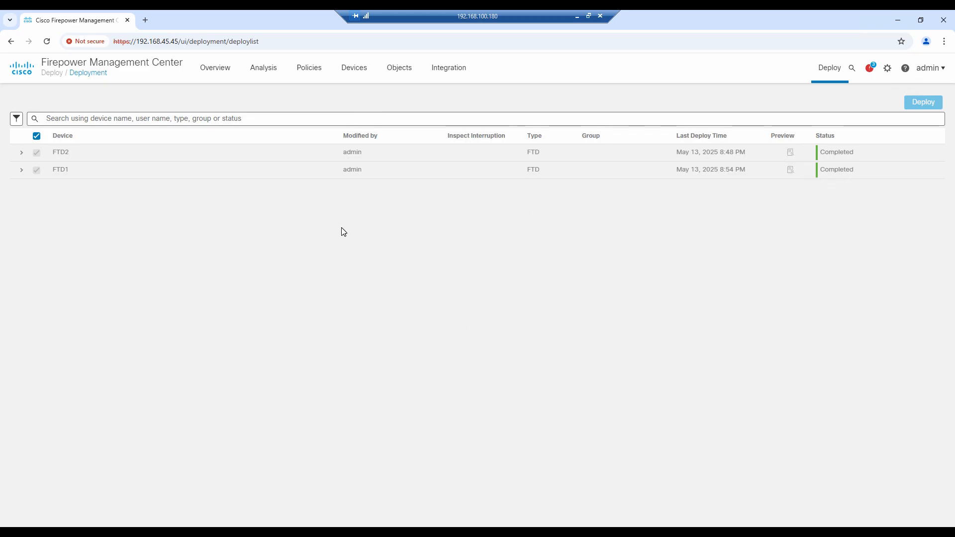
On FTD1, confirm GigabitEthernet0/0 is up at 209.165.1.1 and GigabitEthernet0/1 at 172.21.1.1 with show interface ip brief.
{"action": "left_click", "coordinate": [577, 21]}
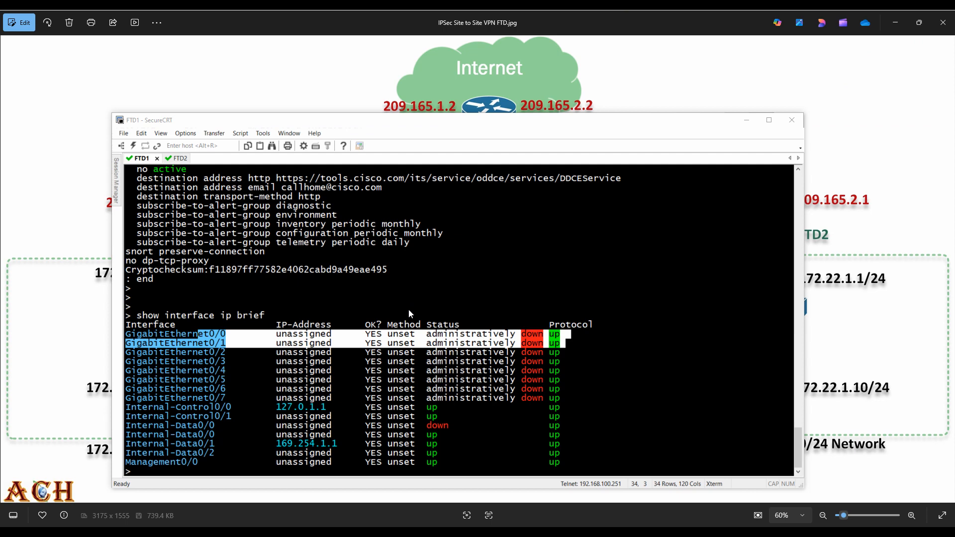
{"action": "left_click", "coordinate": [369, 350]}
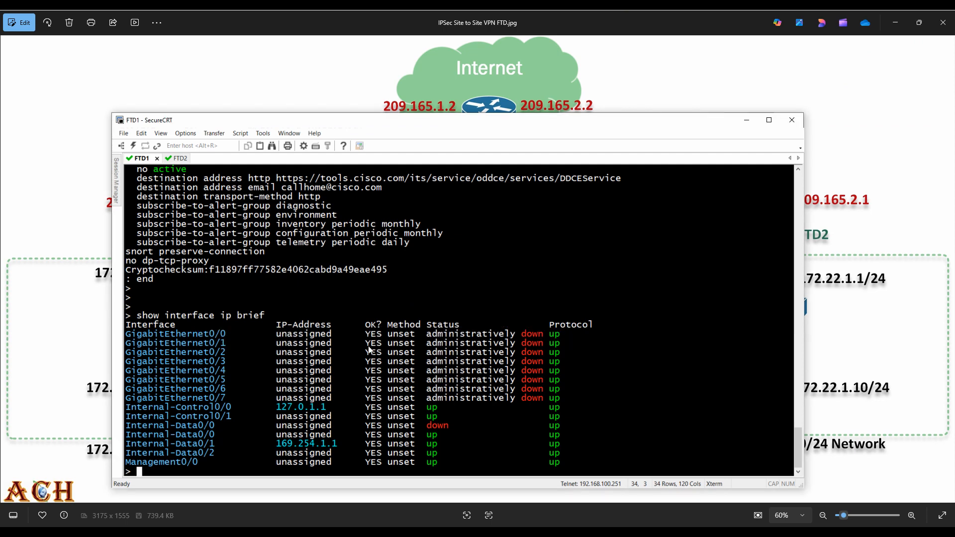
{"action": "key", "text": "Return"}
{"action": "key", "text": "Return"}
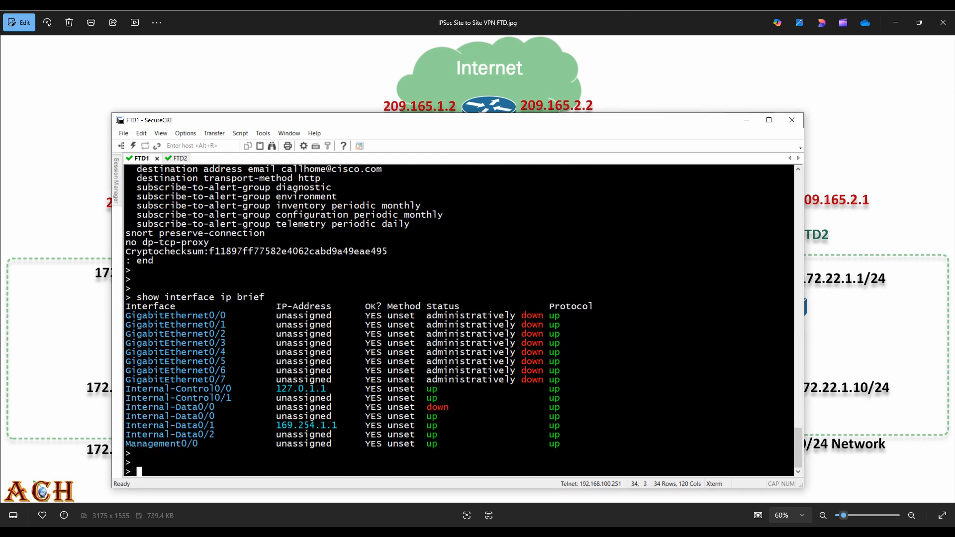
{"action": "type", "text": "show interface ip"}
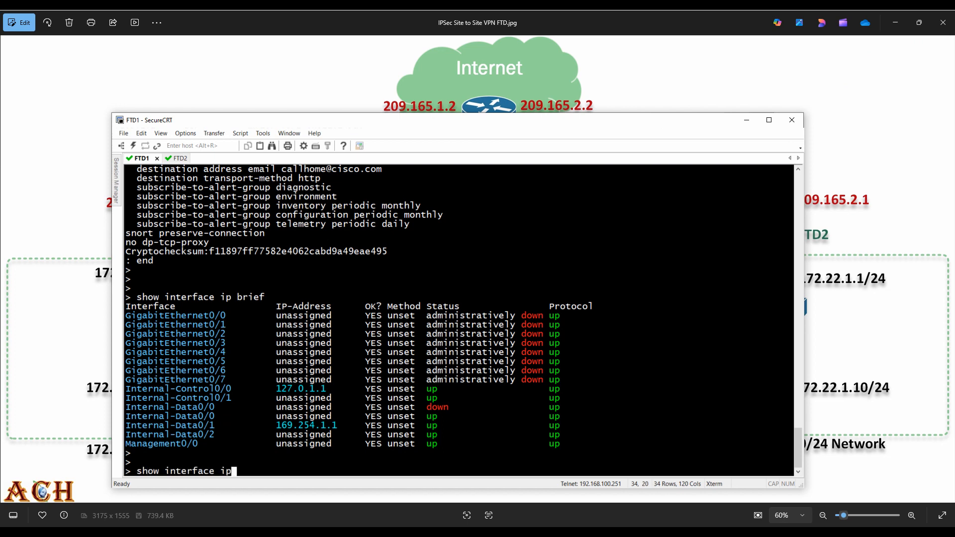
{"action": "type", "text": " brief"}
{"action": "key", "text": "Return"}
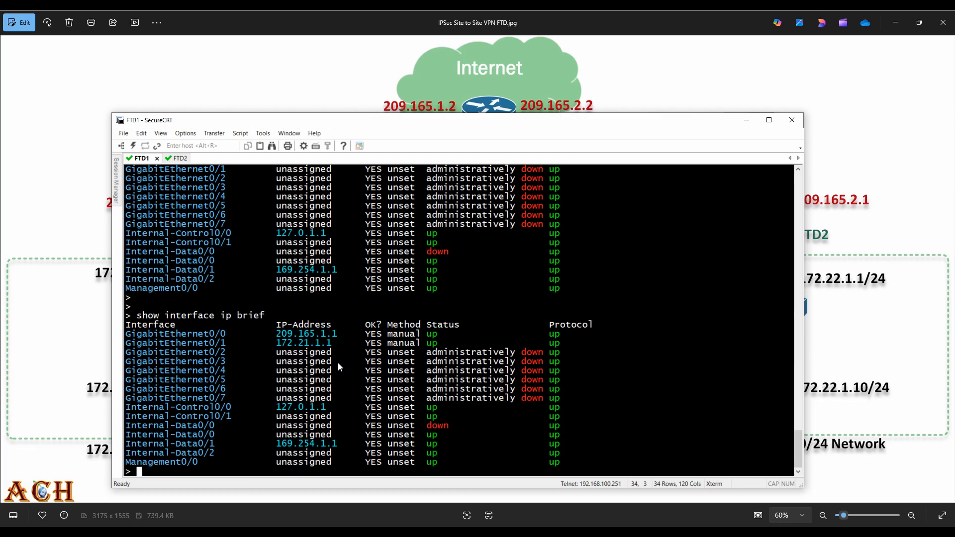
Print FTD1's running configuration with show running-config.
{"action": "type", "text": "show run"}
{"action": "key", "text": "Return"}
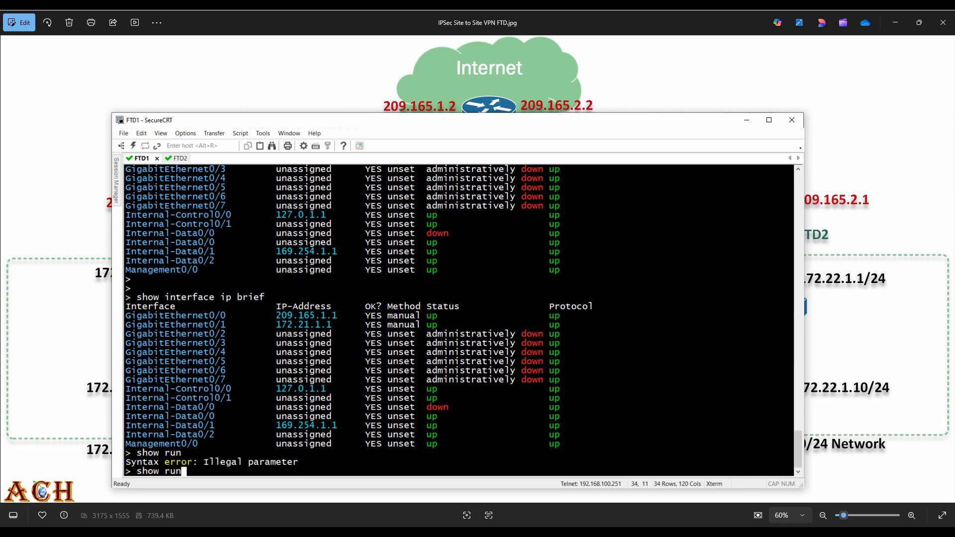
{"action": "key", "text": "Tab"}
{"action": "key", "text": "Return"}
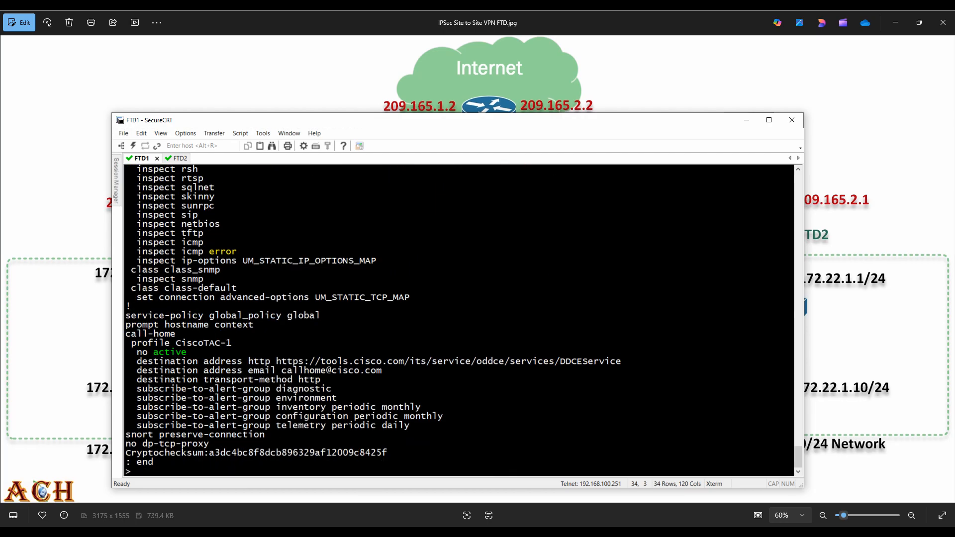
Highlight the outside and inside interface names in FTD1's running configuration.
{"action": "scroll", "coordinate": [350, 316], "scroll_direction": "up", "scroll_amount": 10}
{"action": "scroll", "coordinate": [350, 315], "scroll_direction": "up", "scroll_amount": 15}
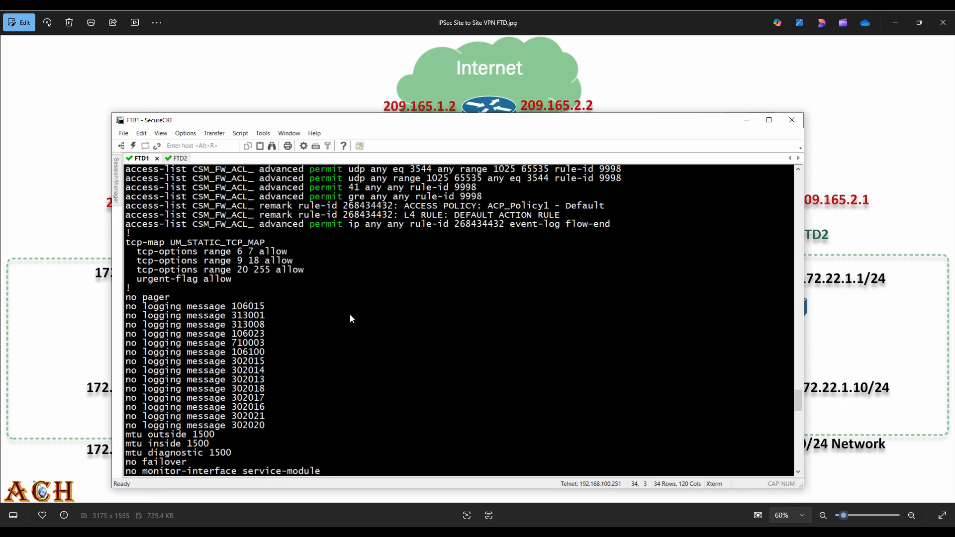
{"action": "scroll", "coordinate": [306, 314], "scroll_direction": "up", "scroll_amount": 7}
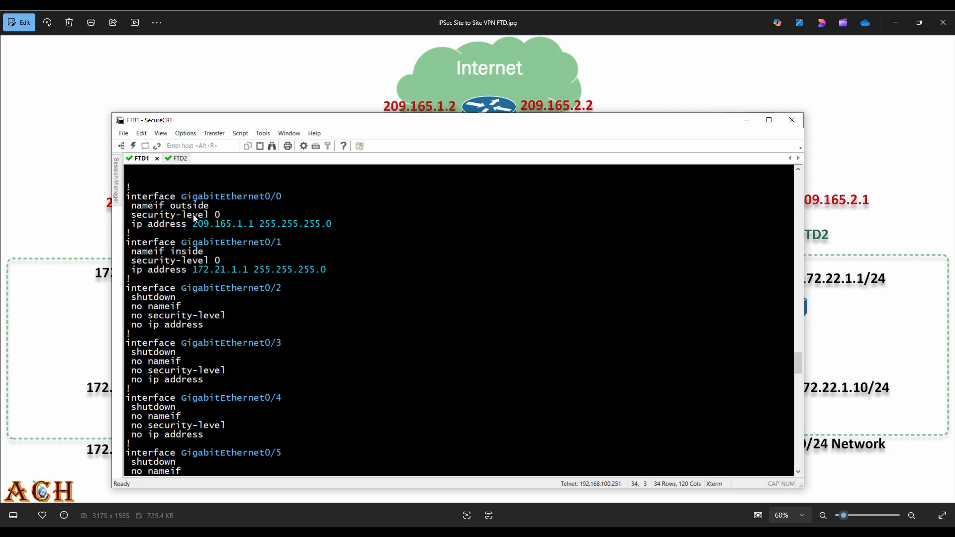
{"action": "left_click_drag", "start_coordinate": [170, 205], "coordinate": [209, 206]}
{"action": "left_click_drag", "start_coordinate": [176, 251], "coordinate": [210, 252]}
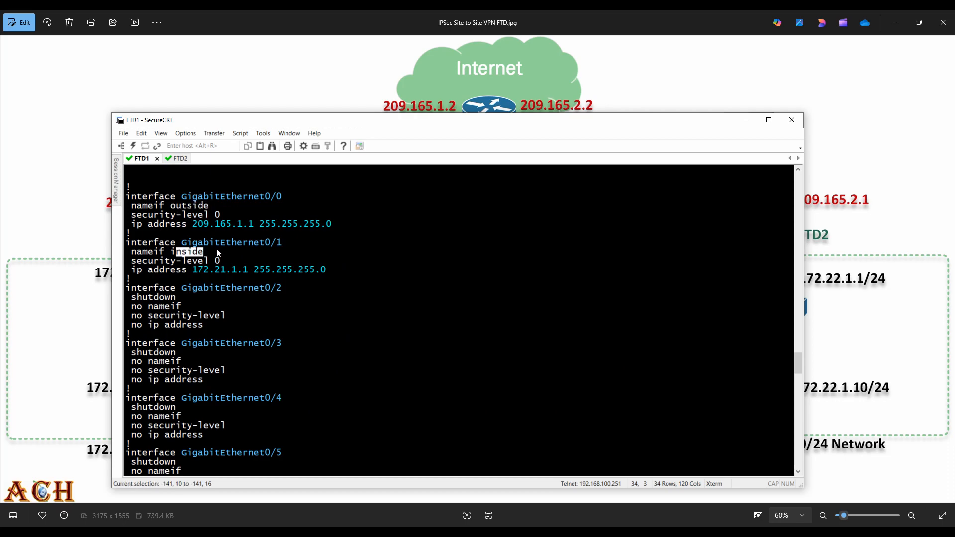
{"action": "key", "text": "Return"}
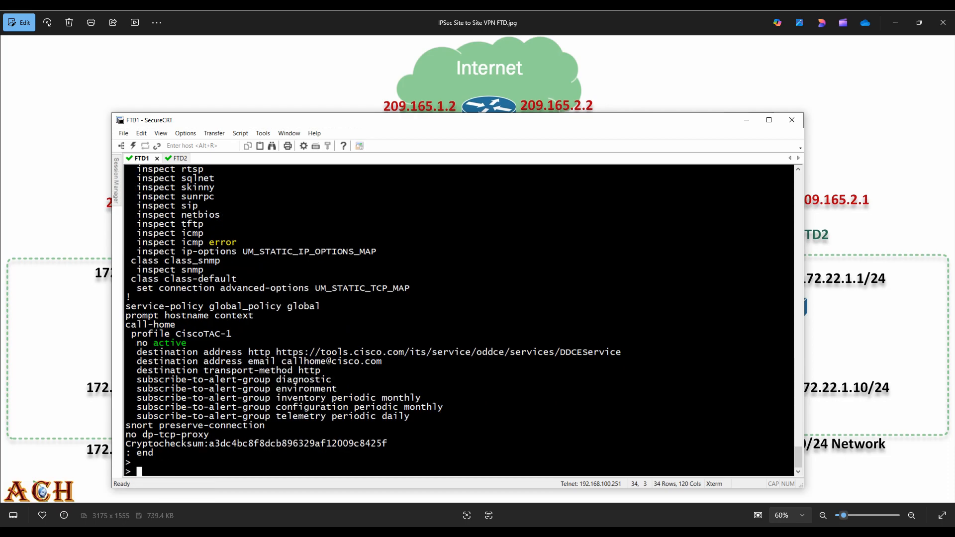
{"action": "key", "text": "Return"}
{"action": "key", "text": "Return"}
Highlight the configured default route 0.0.0.0 0.0.0.0 via next hop 209.165.1.2.
{"action": "type", "text": "show"}
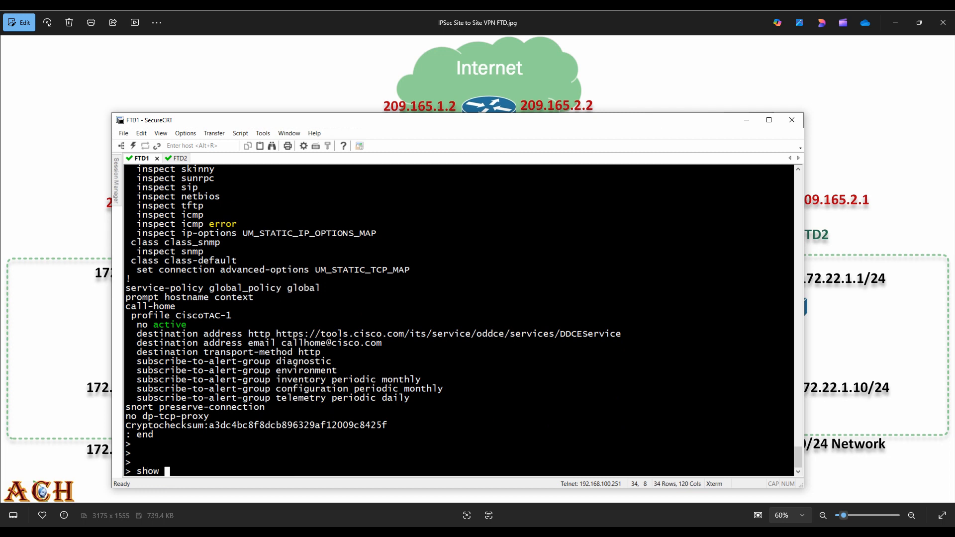
{"action": "scroll", "coordinate": [280, 278], "scroll_direction": "up", "scroll_amount": 20}
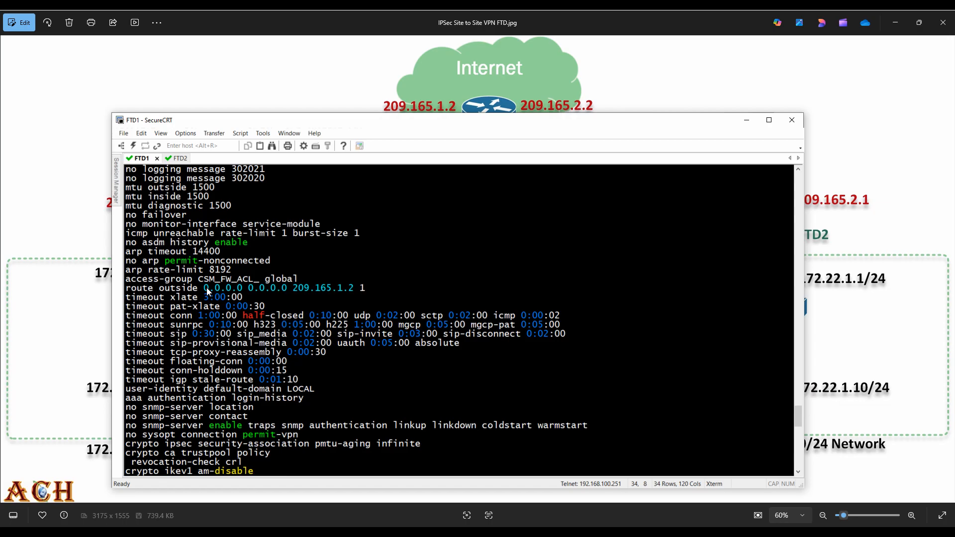
{"action": "left_click_drag", "start_coordinate": [207, 289], "coordinate": [246, 292]}
{"action": "left_click_drag", "start_coordinate": [250, 292], "coordinate": [355, 293]}
{"action": "left_click", "coordinate": [374, 288]}
{"action": "left_click", "coordinate": [371, 290]}
Show FTD1's routing table and highlight the connected 209.165.1.0 and 172.21.1.0 networks.
{"action": "key", "text": "Return"}
{"action": "type", "text": "ro"}
{"action": "key", "text": "Tab"}
{"action": "type", "text": "u"}
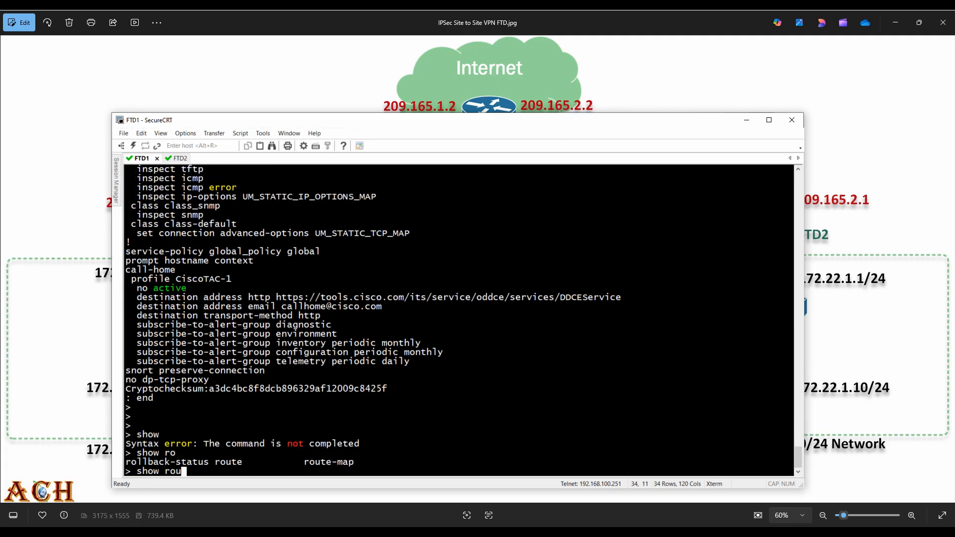
{"action": "type", "text": "te"}
{"action": "key", "text": "Return"}
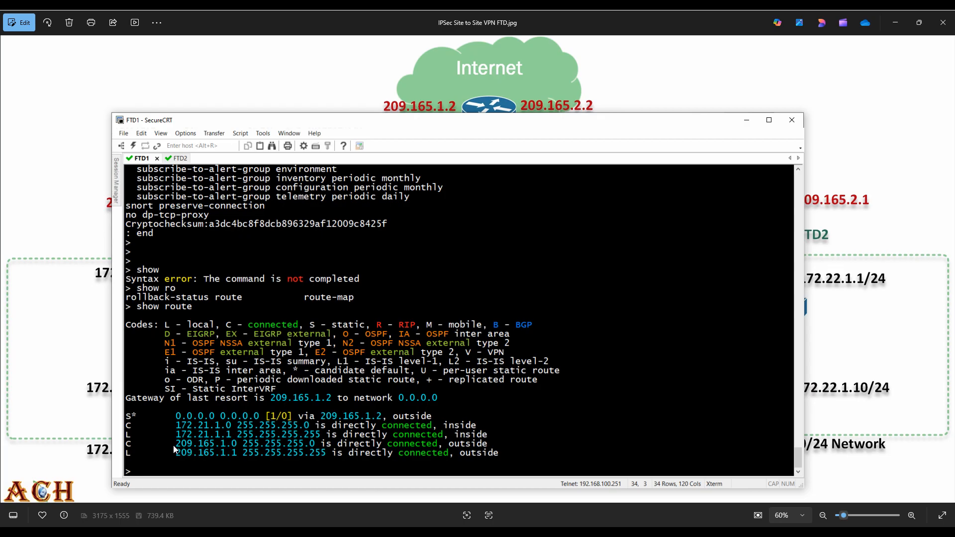
{"action": "left_click_drag", "start_coordinate": [173, 444], "coordinate": [465, 443]}
{"action": "left_click_drag", "start_coordinate": [176, 427], "coordinate": [404, 427]}
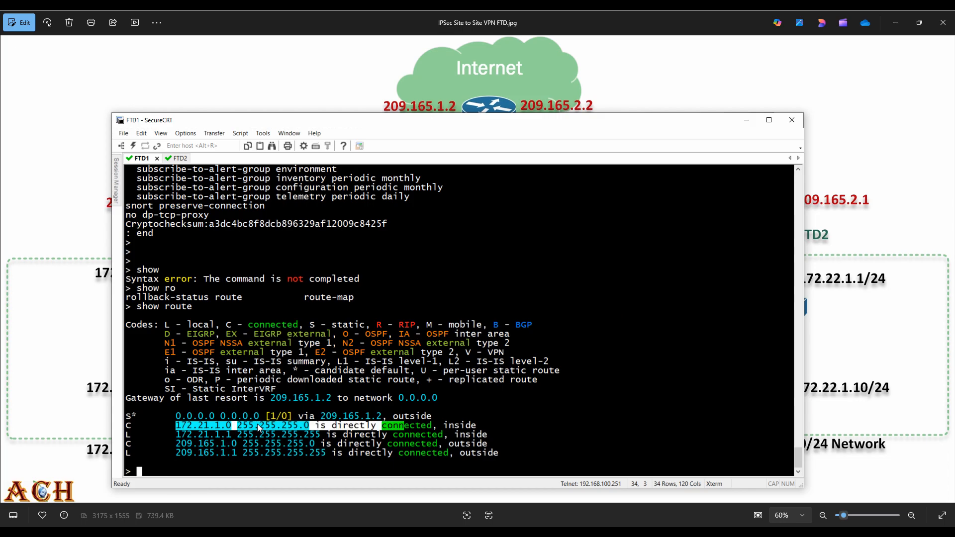
On FTD2, confirm GigabitEthernet0/0 at 209.165.2.1 and GigabitEthernet0/1 at 172.22.1.1 are up.
{"action": "key", "text": "ctrl+Tab"}
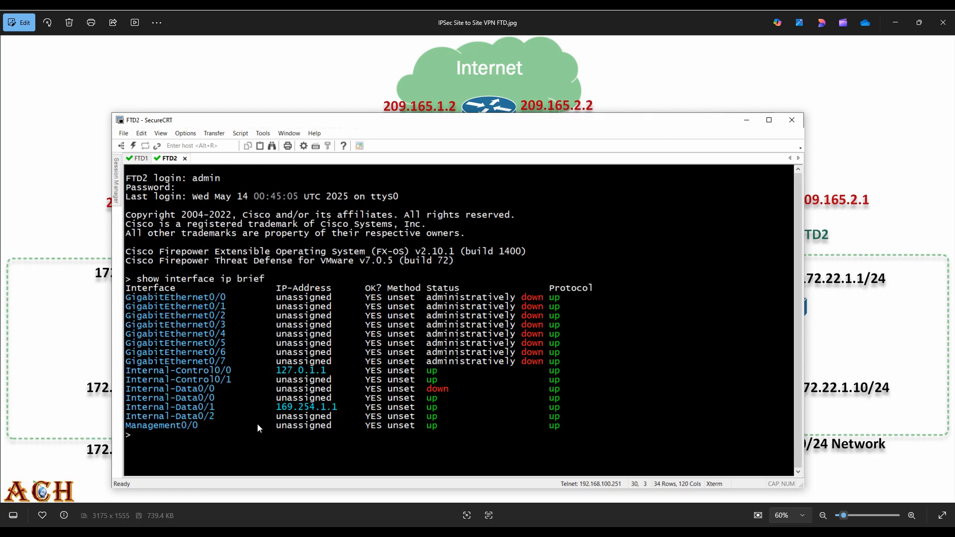
{"action": "key", "text": "Return"}
{"action": "type", "text": "show interface ip brief"}
{"action": "key", "text": "Return"}
{"action": "key", "text": "Return"}
Display FTD2's routing table with show route.
{"action": "type", "text": "show "}
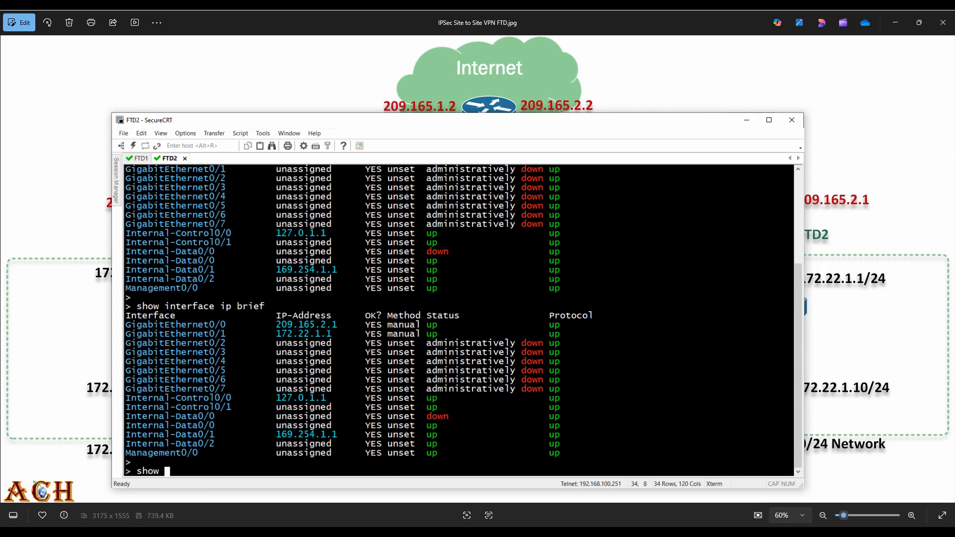
{"action": "type", "text": "route"}
{"action": "key", "text": "Return"}
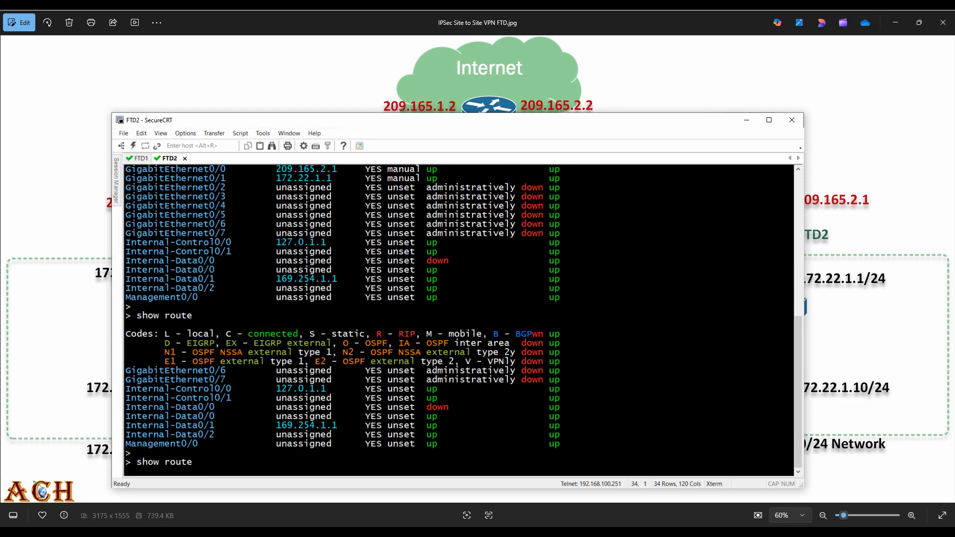
{"action": "key", "text": "Return"}
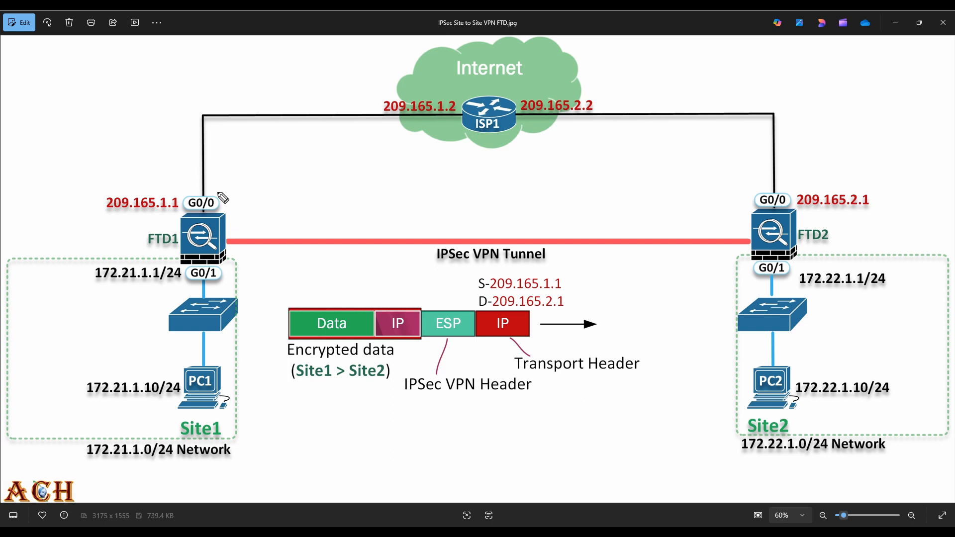
Draw pink arrows from FTD1 G0/0 into the Internet cloud and from ISP1 to FTD2 G0/0.
{"action": "mouse_move", "coordinate": [218, 192]}
{"action": "left_mouse_down"}
{"action": "mouse_move", "coordinate": [317, 146]}
{"action": "mouse_move", "coordinate": [493, 107]}
{"action": "mouse_move", "coordinate": [491, 44]}
{"action": "mouse_move", "coordinate": [500, 50]}
{"action": "left_mouse_up"}
{"action": "mouse_move", "coordinate": [495, 116]}
{"action": "left_mouse_down"}
{"action": "mouse_move", "coordinate": [732, 122]}
{"action": "mouse_move", "coordinate": [792, 194]}
{"action": "mouse_move", "coordinate": [790, 181]}
{"action": "left_mouse_up"}
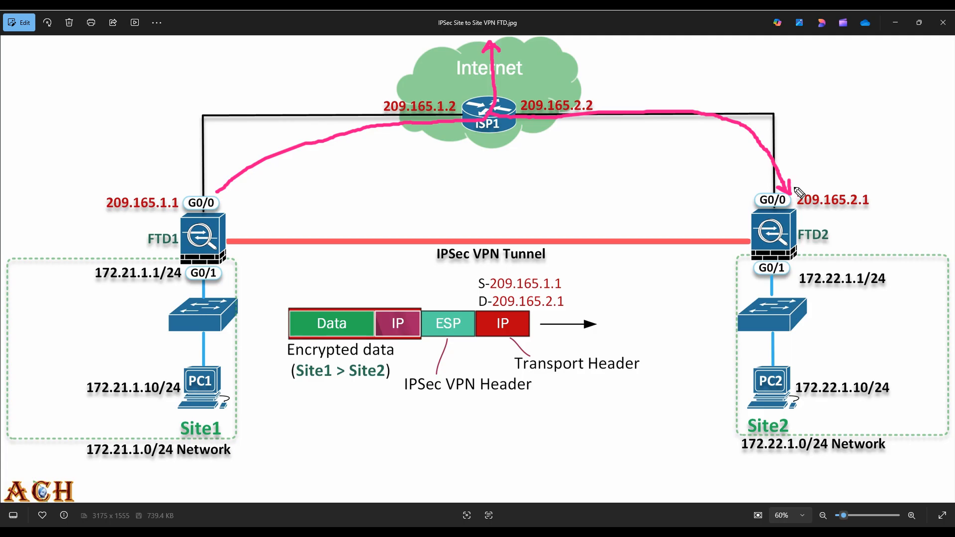
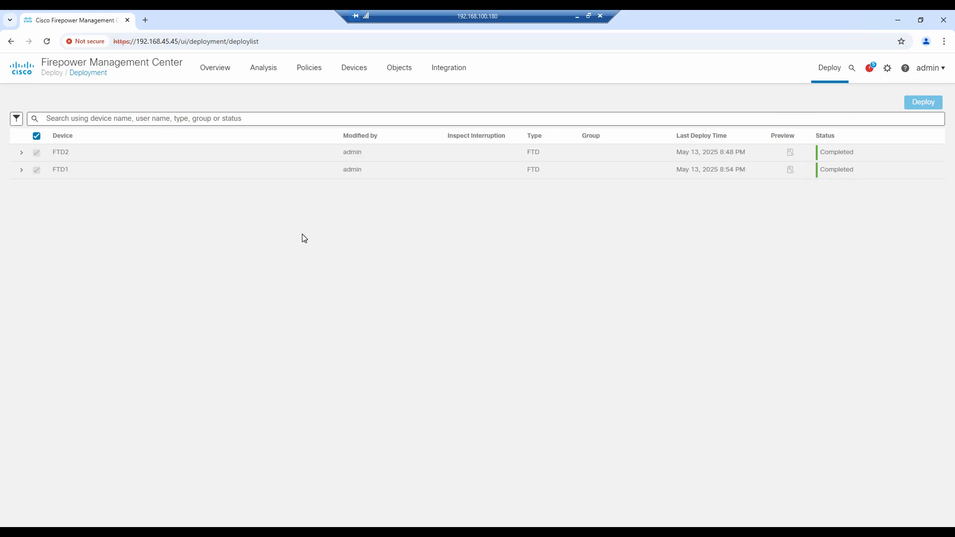
Go to Devices > VPN > Site To Site, which lists no VPN topologies yet.
{"action": "left_click", "coordinate": [353, 69]}
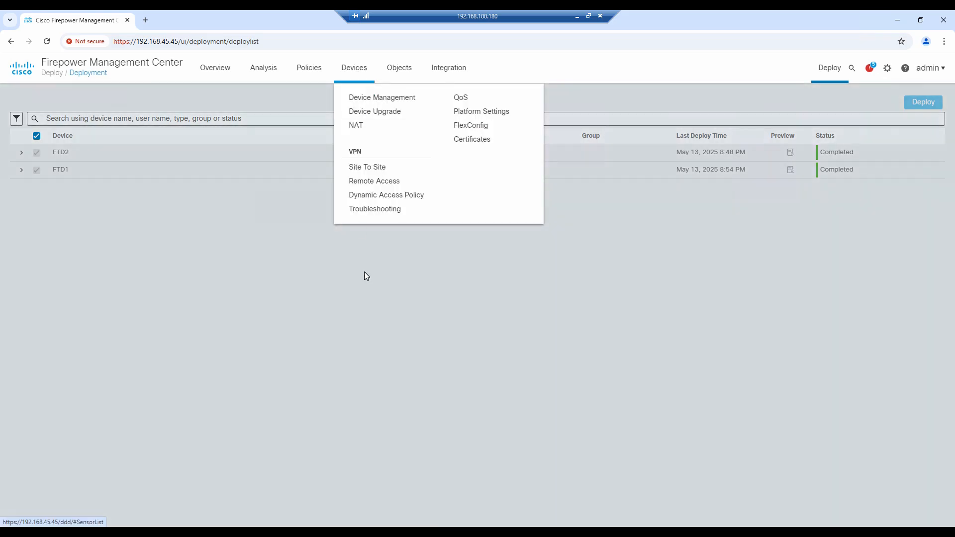
{"action": "left_click", "coordinate": [369, 167]}
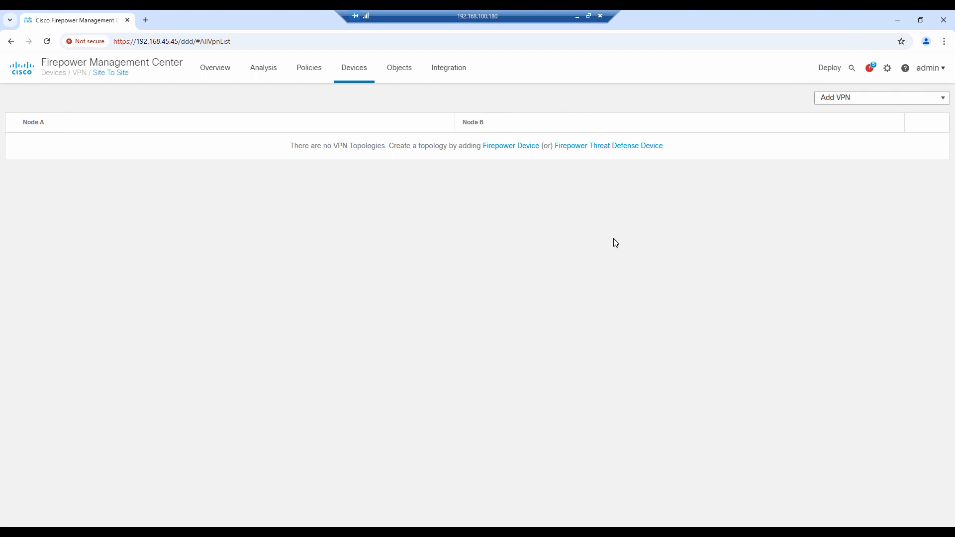
Add a new threat defense VPN topology and name it IPSEC-S2SVPN-1.
{"action": "left_click", "coordinate": [606, 147]}
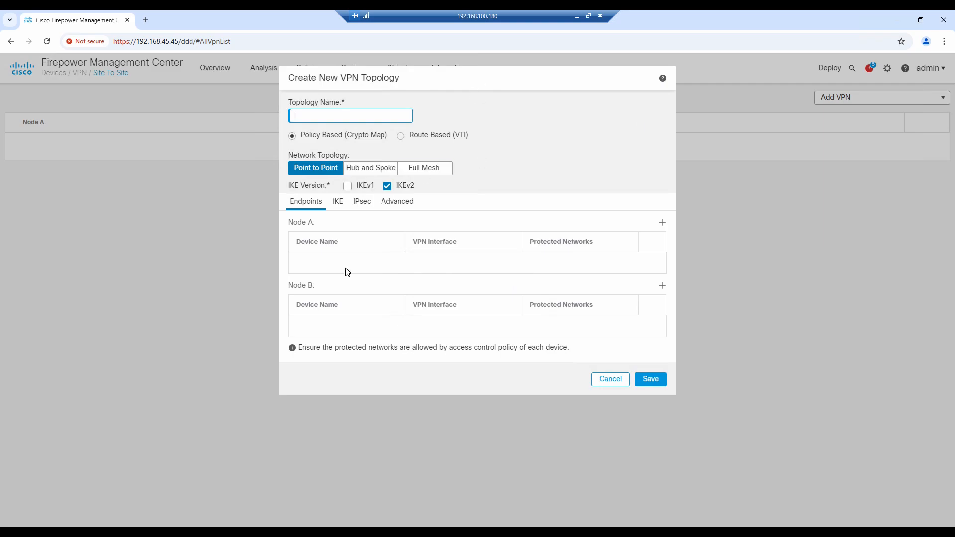
{"action": "left_click", "coordinate": [577, 16]}
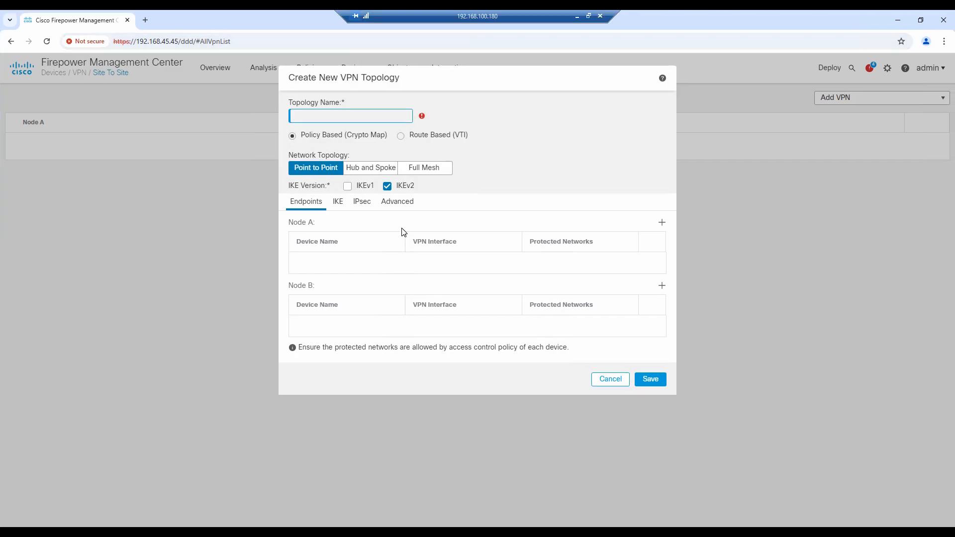
{"action": "left_click", "coordinate": [351, 116]}
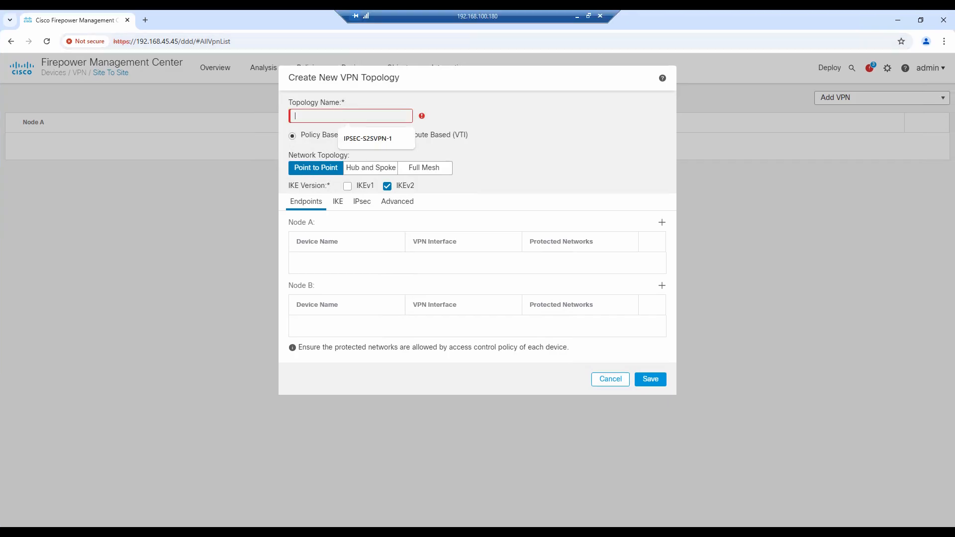
{"action": "left_click", "coordinate": [368, 138]}
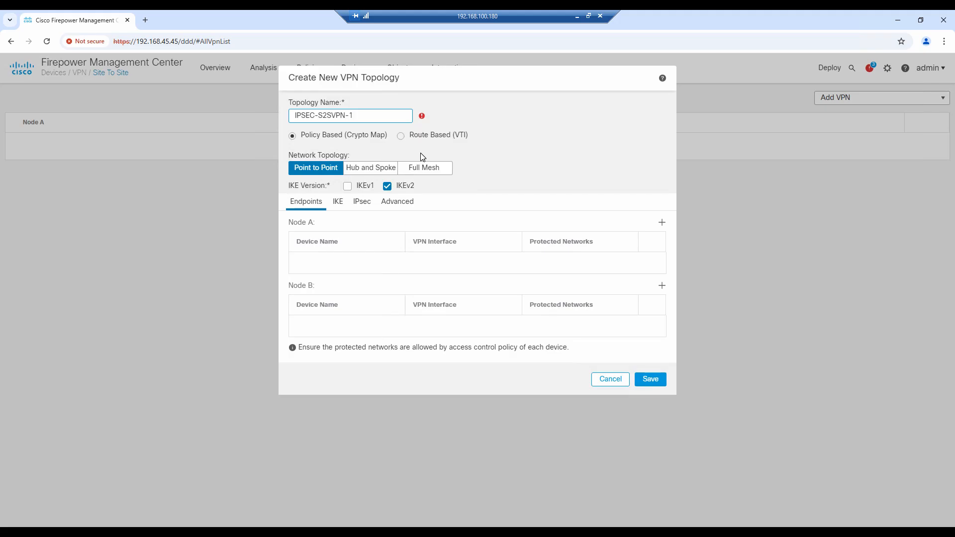
{"action": "left_click", "coordinate": [577, 16]}
Preview Route Based (VTI) endpoint fields, revert to Policy Based (Crypto Map), and minimize the remote session.
{"action": "left_click", "coordinate": [404, 141]}
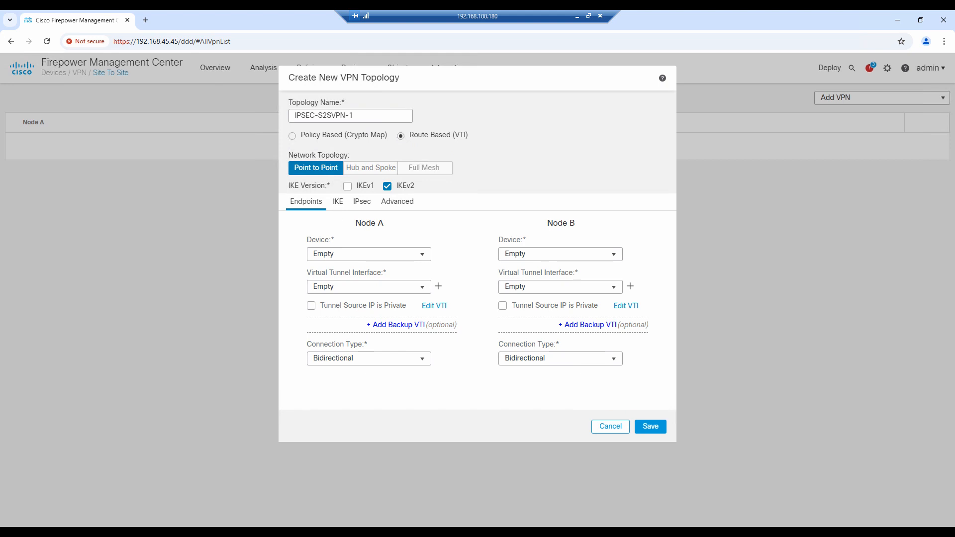
{"action": "left_click", "coordinate": [293, 137]}
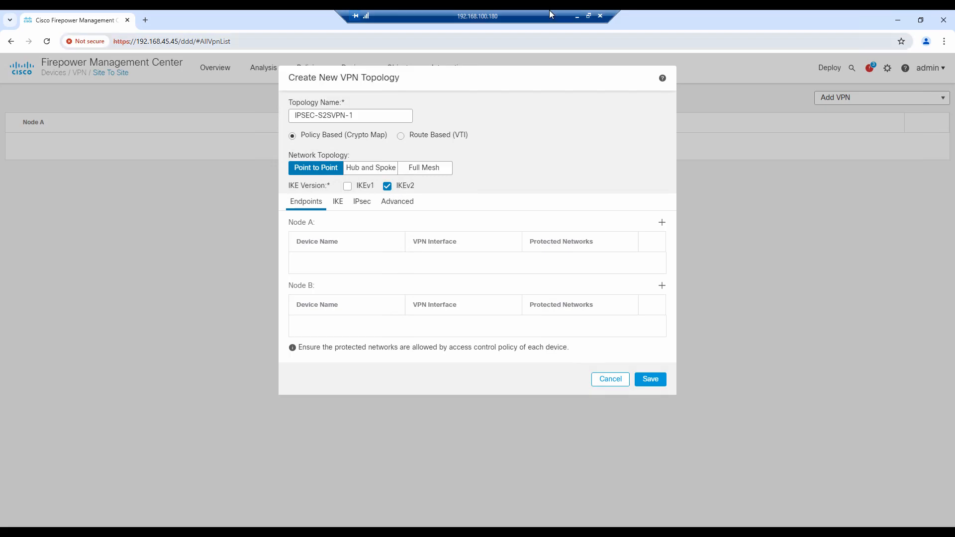
{"action": "left_click", "coordinate": [577, 16]}
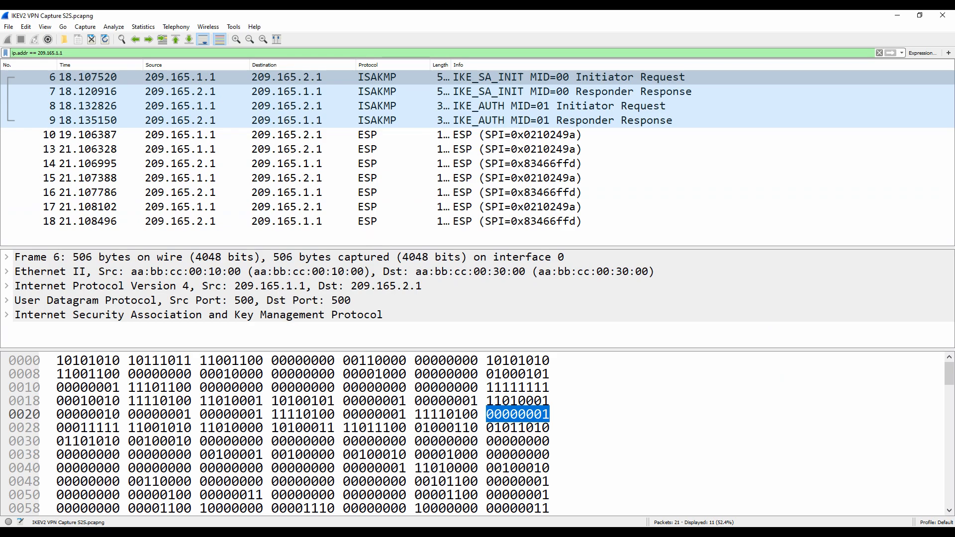
{"action": "mouse_move", "coordinate": [584, 131]}
{"action": "left_mouse_down"}
{"action": "mouse_move", "coordinate": [597, 132]}
{"action": "mouse_move", "coordinate": [598, 214]}
{"action": "mouse_move", "coordinate": [589, 231]}
{"action": "left_mouse_up"}
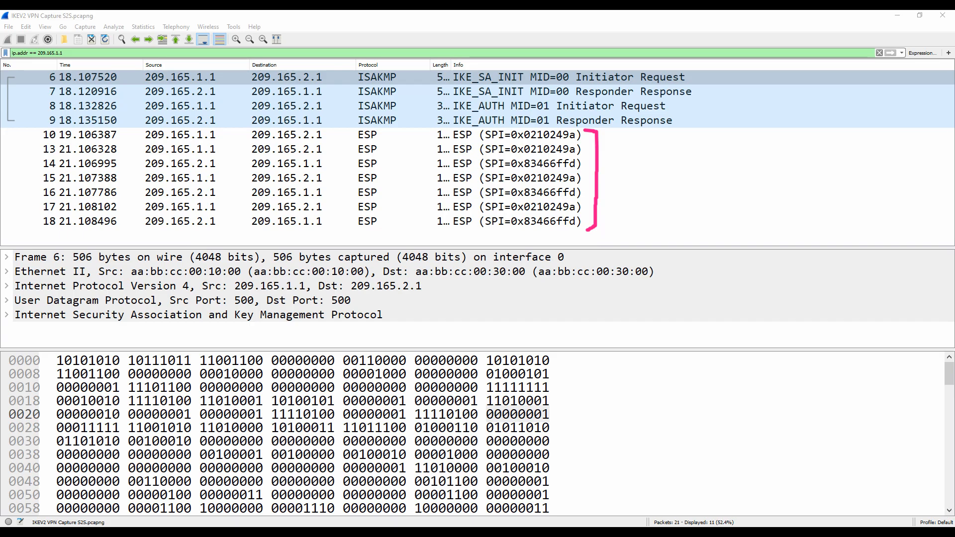
{"action": "key", "text": "Escape"}
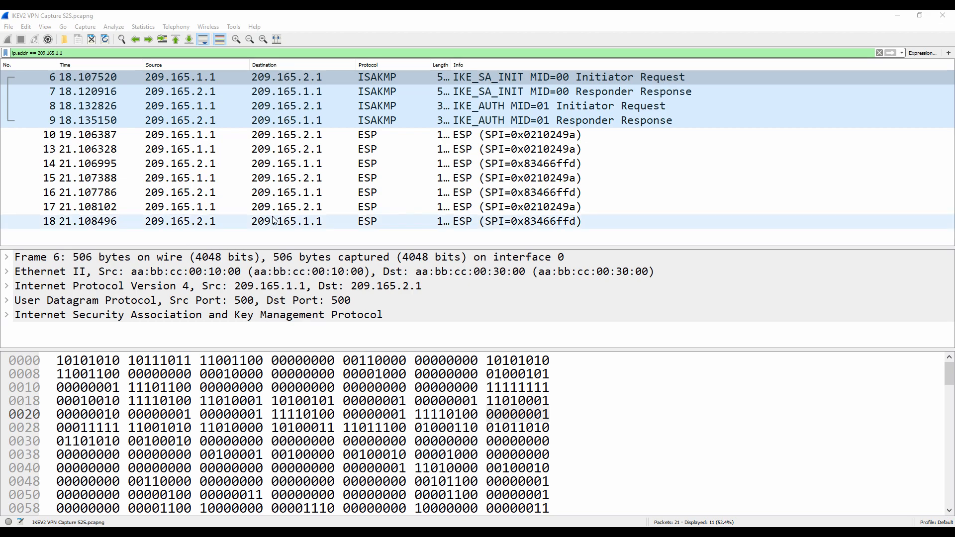
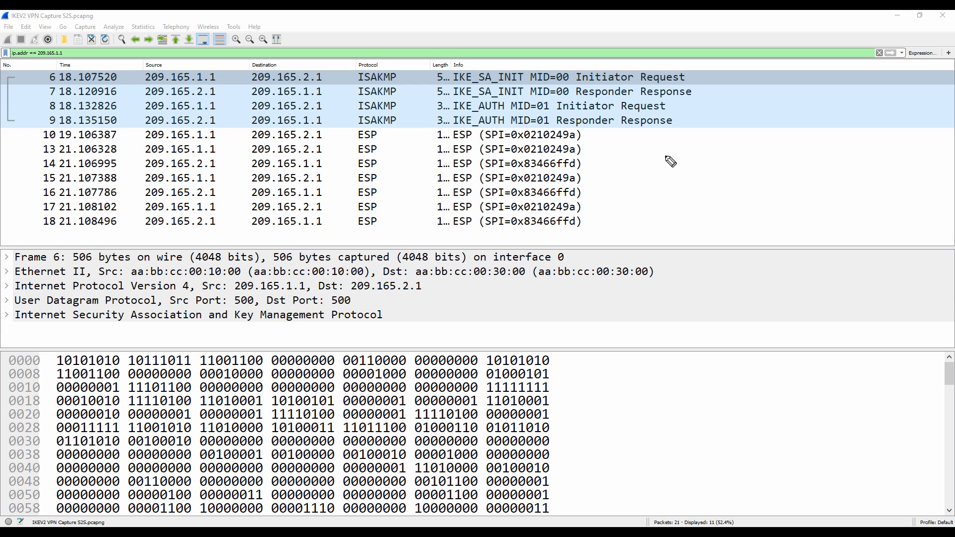
Bracket the ESP packets in the capture filtered on 209.165.1.1 with a pen stroke, then erase it.
{"action": "mouse_move", "coordinate": [583, 130]}
{"action": "left_mouse_down"}
{"action": "mouse_move", "coordinate": [603, 157]}
{"action": "mouse_move", "coordinate": [595, 233]}
{"action": "left_mouse_up"}
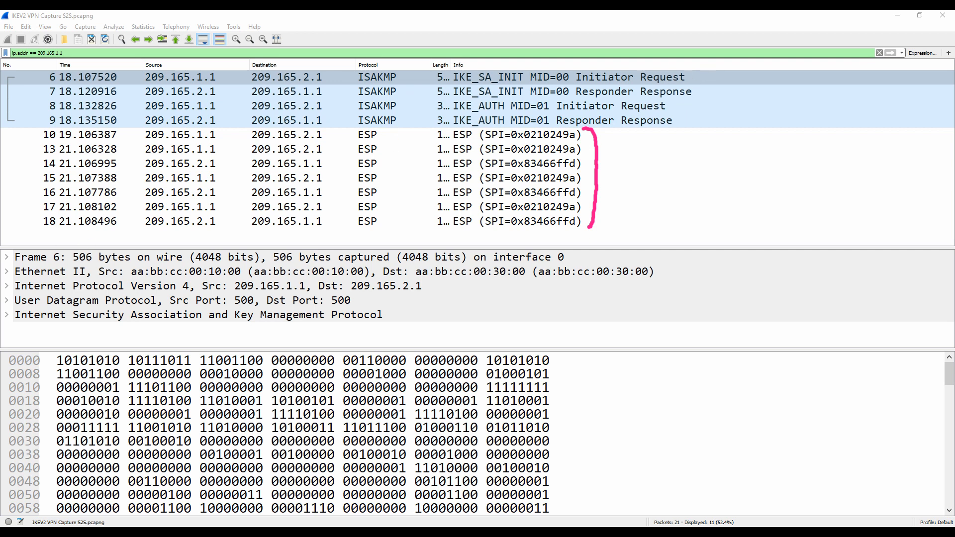
{"action": "key", "text": "Escape"}
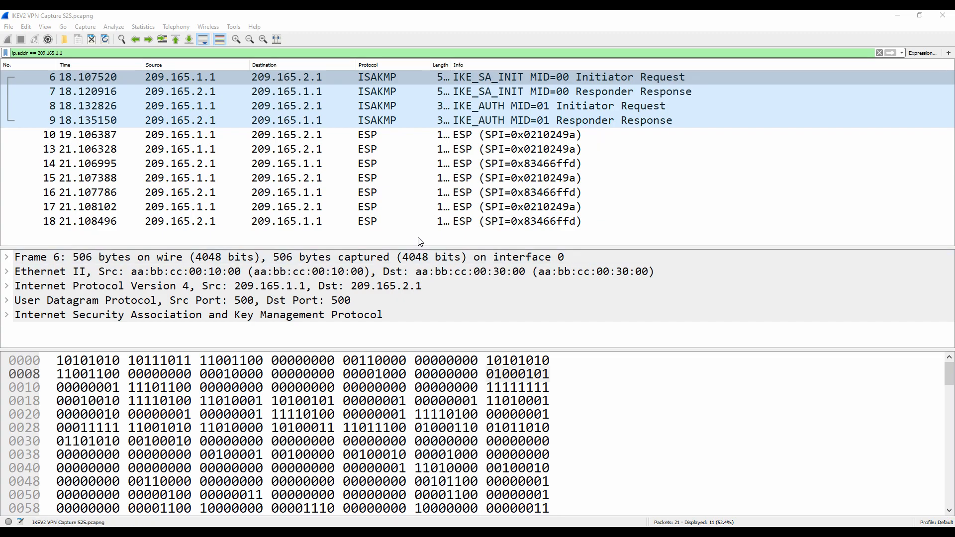
Expand frame 6's ISAKMP header to show version 2.0 and IKE_SA_INIT, then minimize Wireshark.
{"action": "left_click_drag", "start_coordinate": [111, 350], "coordinate": [112, 458]}
{"action": "left_click", "coordinate": [7, 314]}
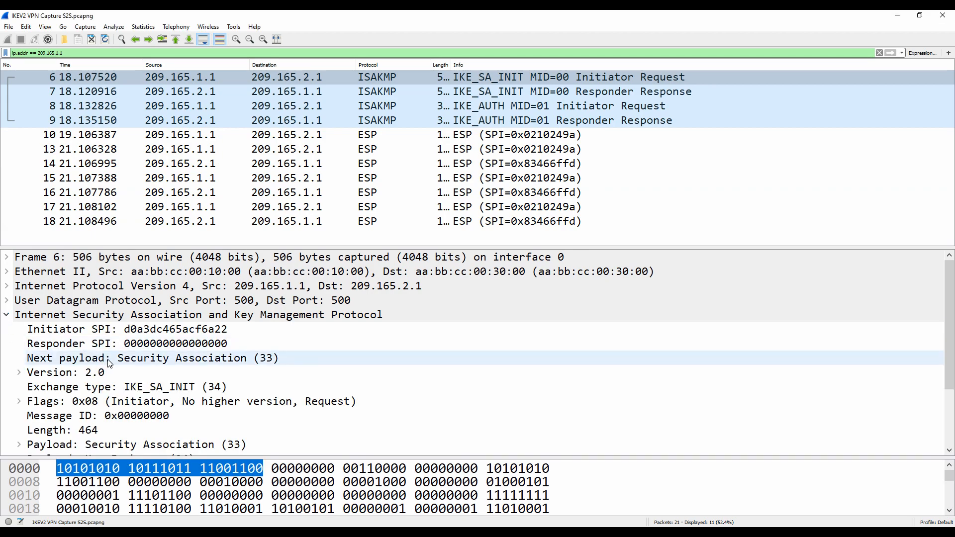
{"action": "left_click", "coordinate": [82, 377]}
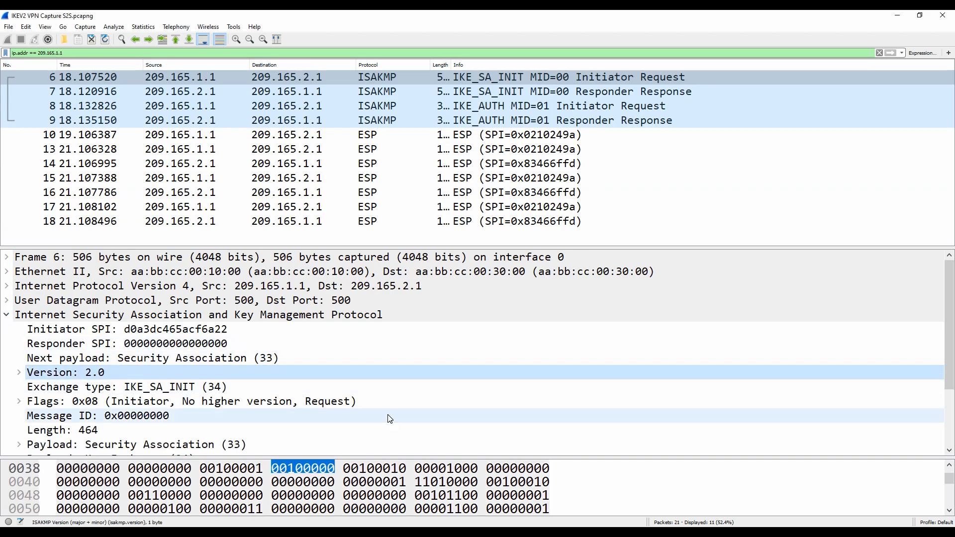
{"action": "left_click", "coordinate": [898, 15]}
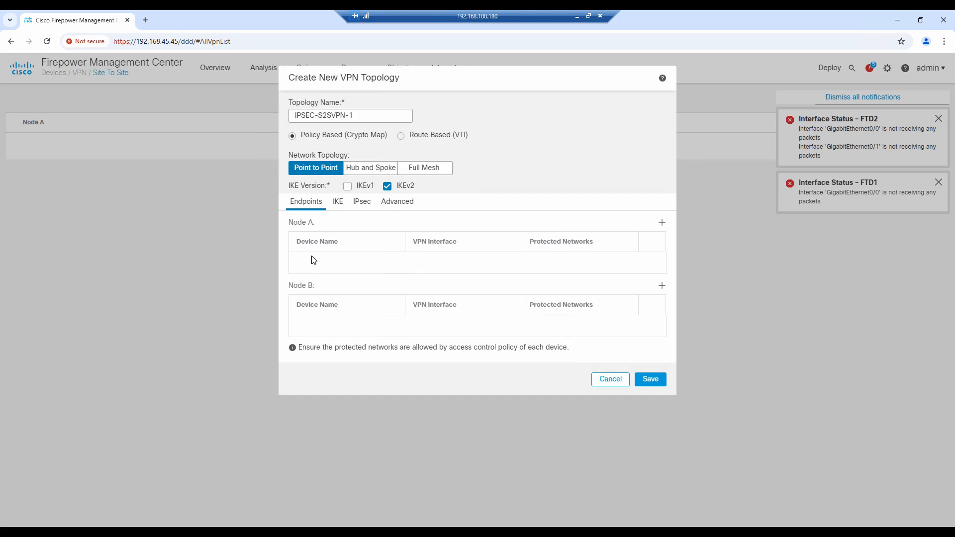
Set Node A's endpoint to device FTD1 on the outside interface (209.165.1.1).
{"action": "left_click", "coordinate": [661, 223]}
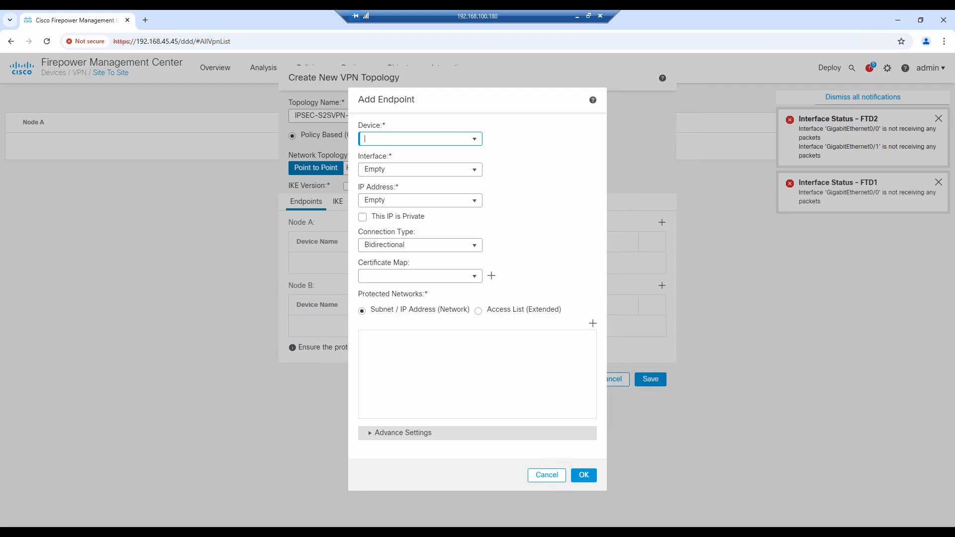
{"action": "left_click", "coordinate": [474, 143]}
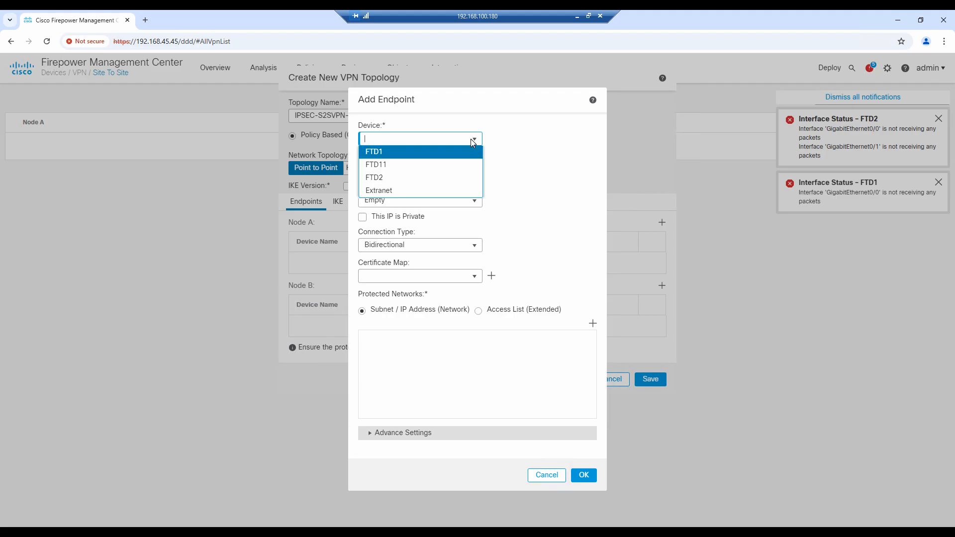
{"action": "left_click", "coordinate": [398, 153]}
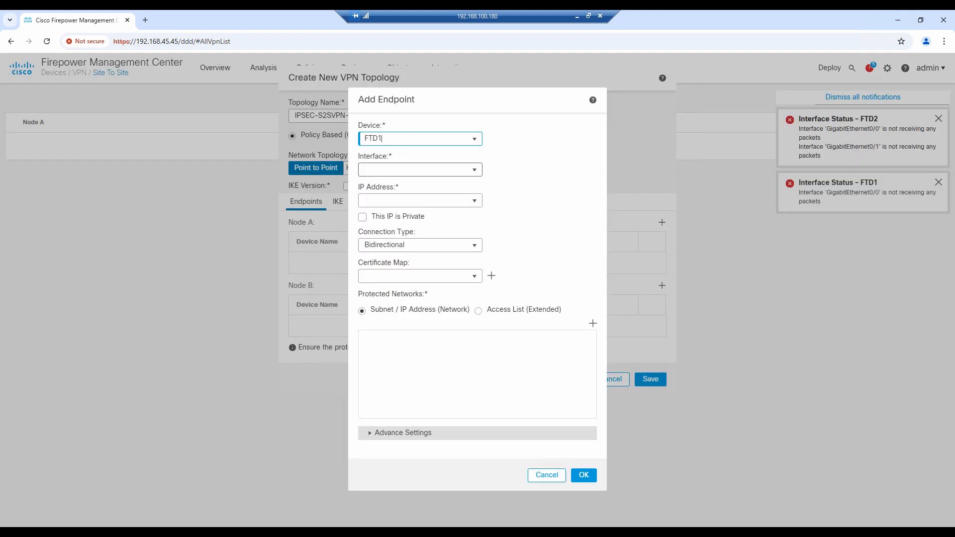
{"action": "left_click", "coordinate": [474, 170]}
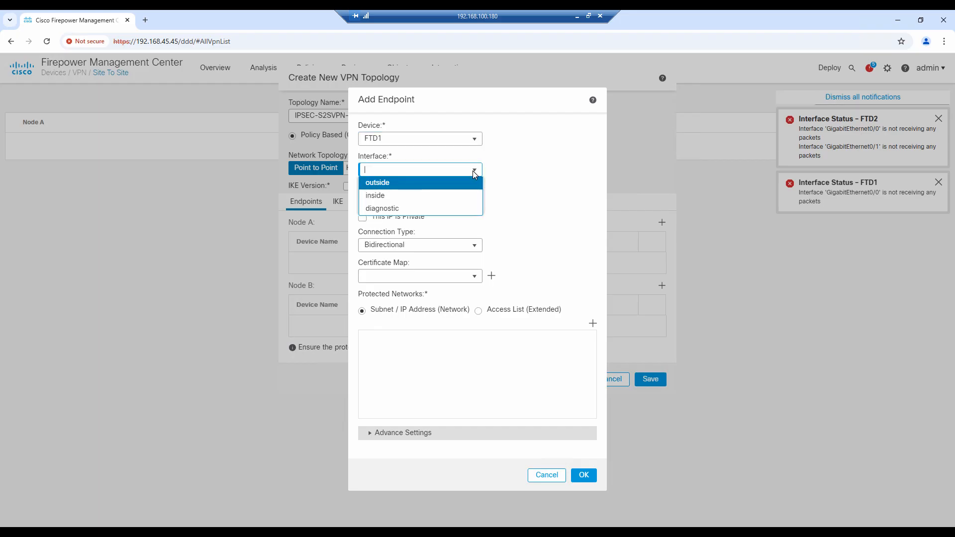
{"action": "left_click", "coordinate": [404, 185]}
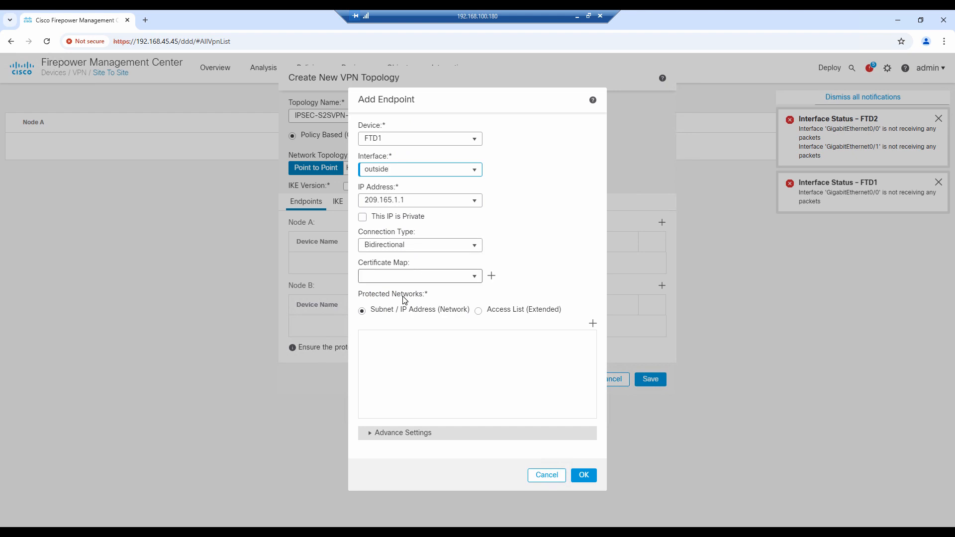
{"action": "left_click", "coordinate": [577, 18]}
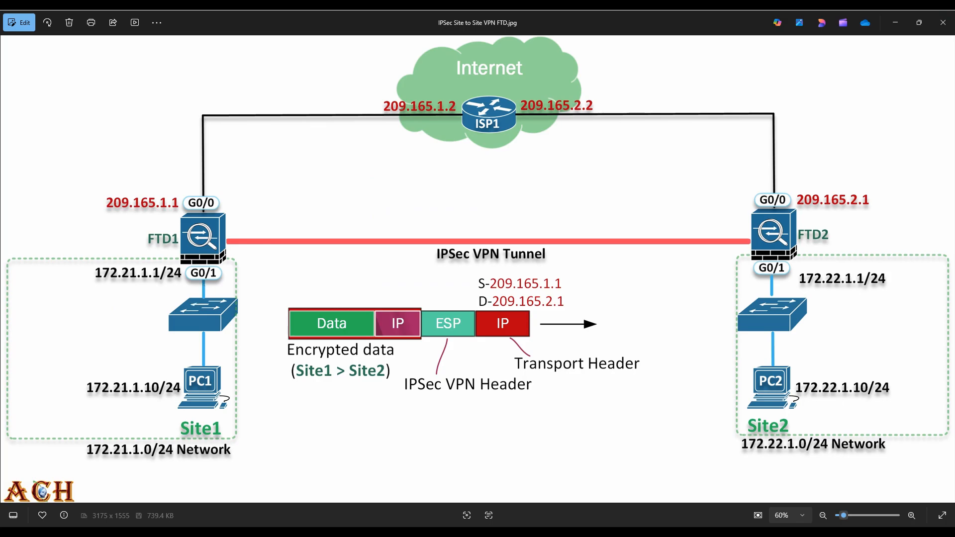
Trace PC1's traffic path to FTD1 on the VPN diagram, then clear the ink.
{"action": "mouse_move", "coordinate": [155, 362]}
{"action": "left_mouse_down"}
{"action": "mouse_move", "coordinate": [186, 350]}
{"action": "mouse_move", "coordinate": [201, 275]}
{"action": "mouse_move", "coordinate": [225, 238]}
{"action": "mouse_move", "coordinate": [277, 233]}
{"action": "left_mouse_up"}
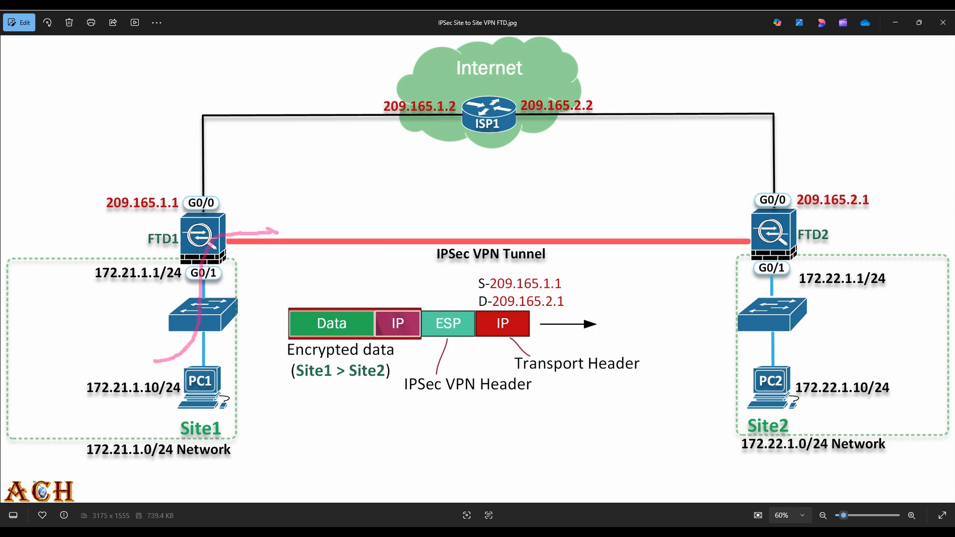
{"action": "key", "text": "Escape"}
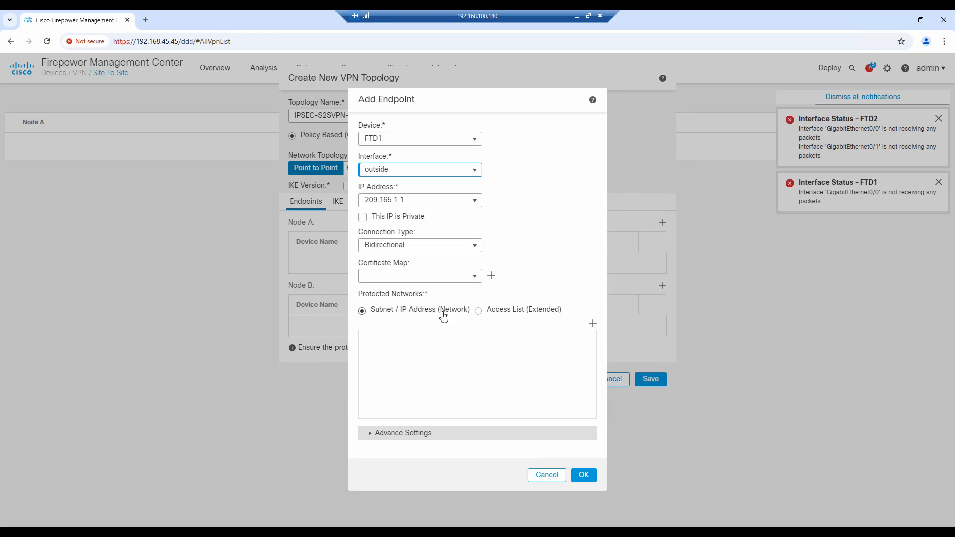
Browse the protected-network objects, start a new object named ABCD, then discard it.
{"action": "left_click", "coordinate": [592, 324]}
{"action": "left_click", "coordinate": [407, 282]}
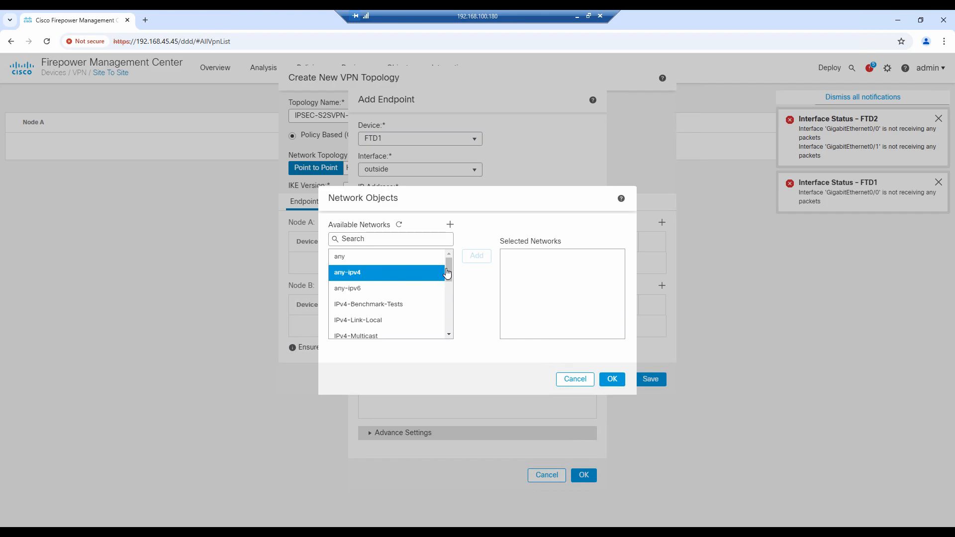
{"action": "mouse_move", "coordinate": [449, 272]}
{"action": "left_mouse_down"}
{"action": "mouse_move", "coordinate": [449, 332]}
{"action": "mouse_move", "coordinate": [449, 258]}
{"action": "left_mouse_up"}
{"action": "left_click", "coordinate": [406, 257]}
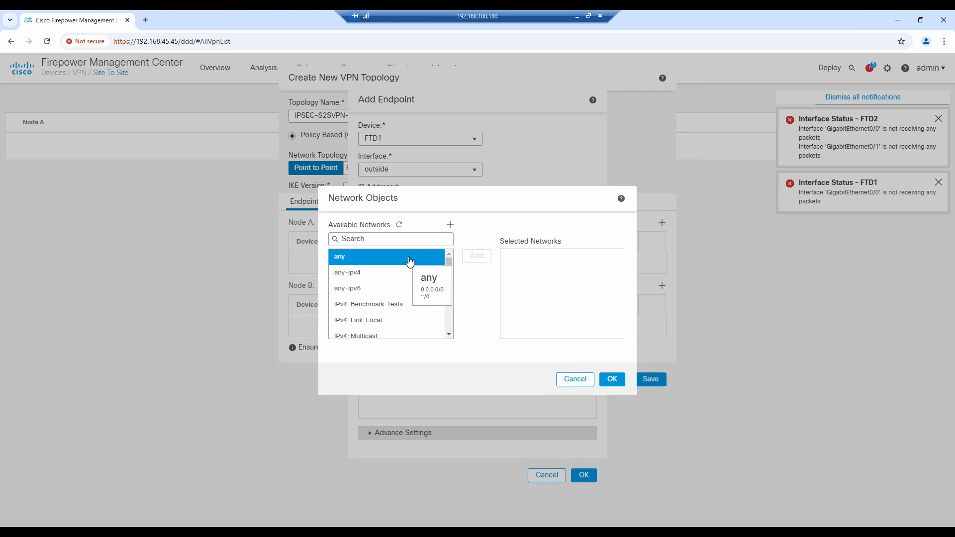
{"action": "left_click", "coordinate": [407, 257]}
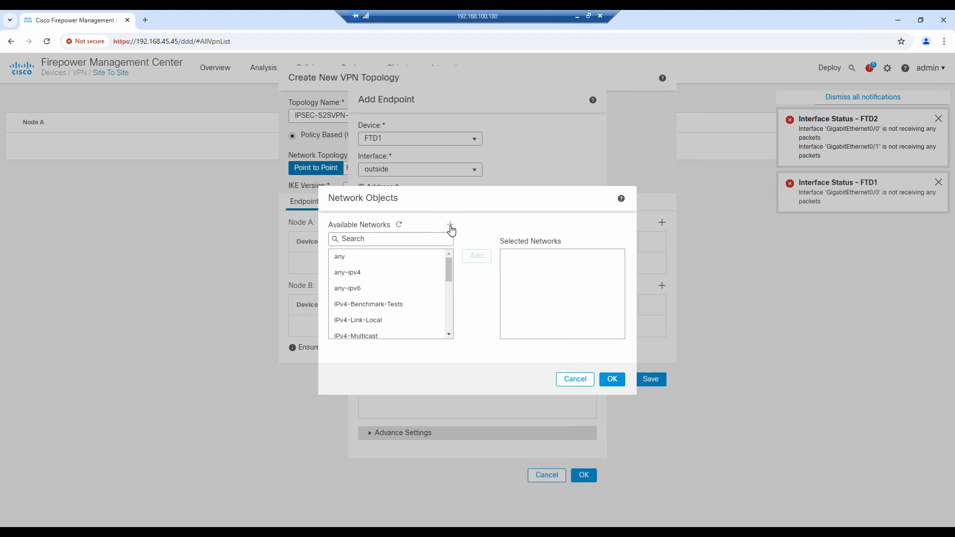
{"action": "left_click", "coordinate": [450, 225]}
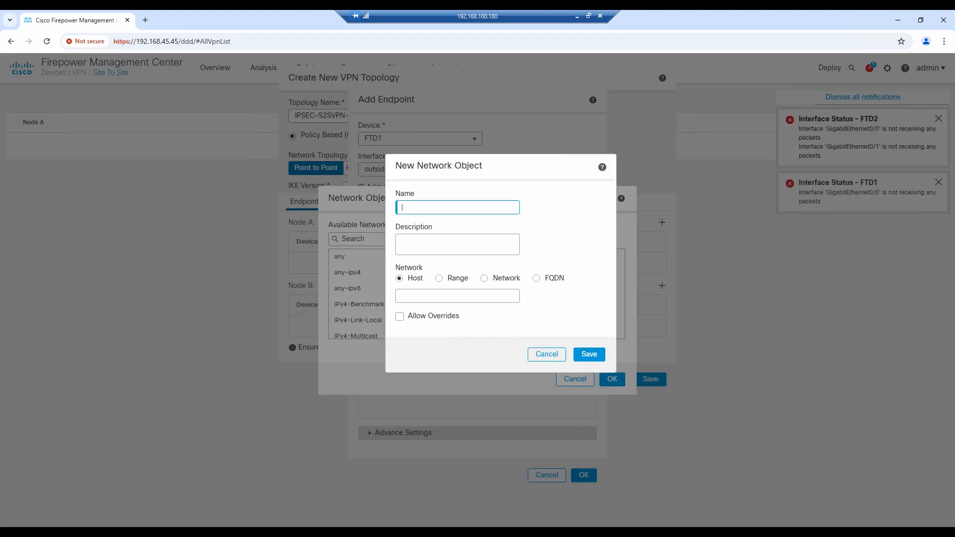
{"action": "type", "text": "ABCD"}
{"action": "left_click", "coordinate": [483, 280]}
{"action": "left_click", "coordinate": [402, 296]}
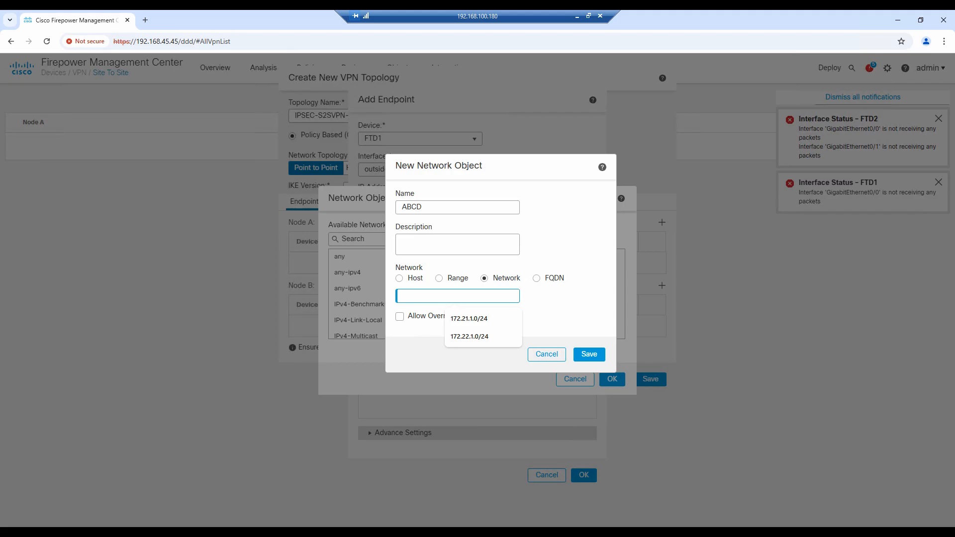
{"action": "left_click", "coordinate": [554, 359]}
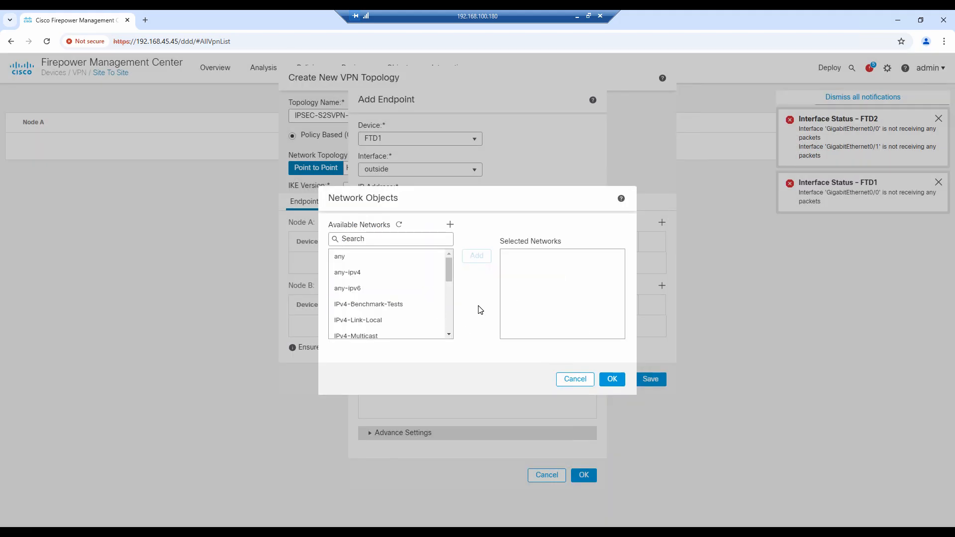
{"action": "left_click", "coordinate": [575, 379]}
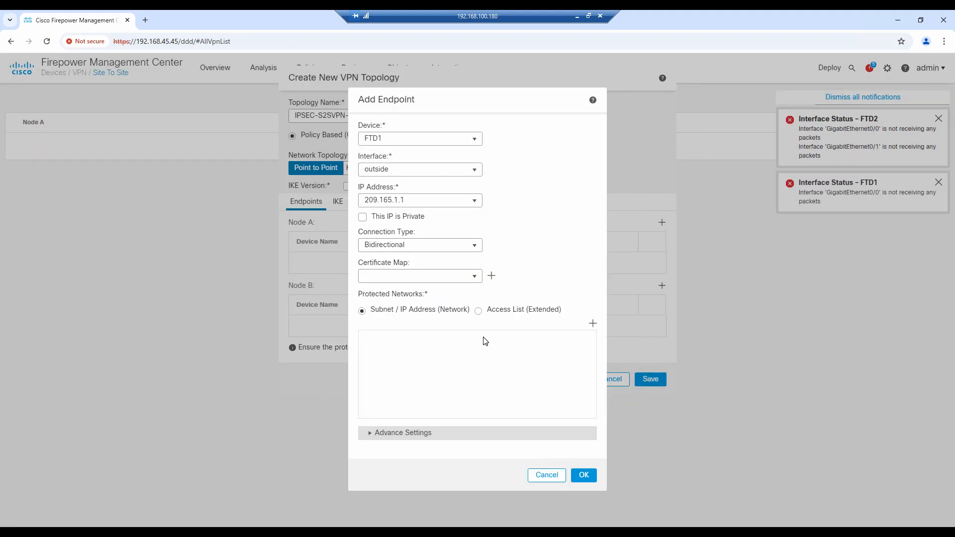
Locate SITE1-LAN1 (172.21.1.0/24) in the object list, discarding a duplicate new-object form.
{"action": "left_click", "coordinate": [592, 324]}
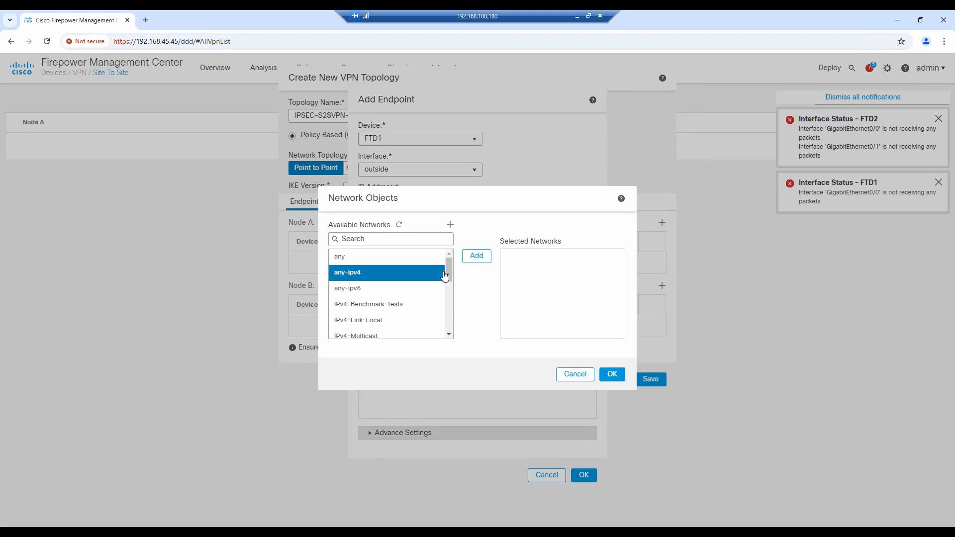
{"action": "scroll", "coordinate": [450, 277], "scroll_direction": "down", "scroll_amount": 5}
{"action": "left_click", "coordinate": [380, 321]}
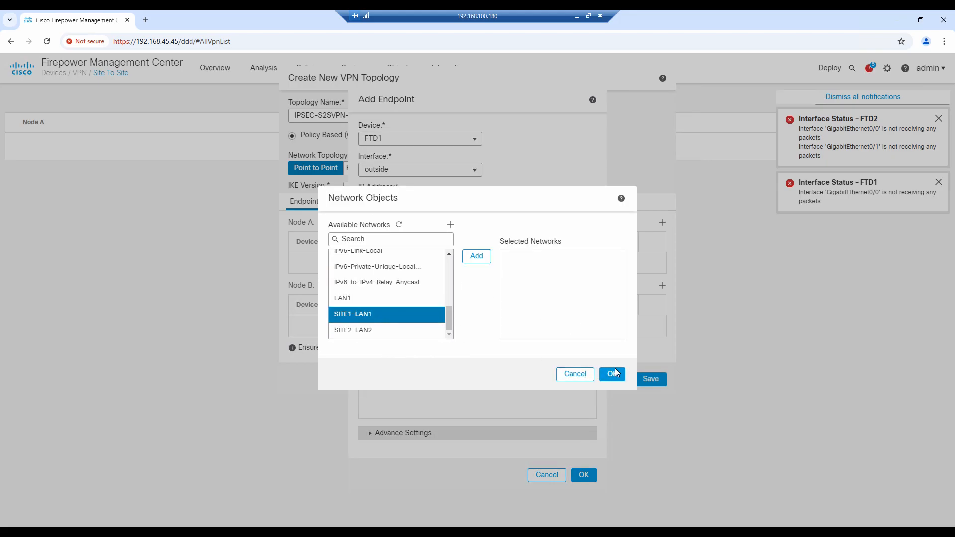
{"action": "left_click", "coordinate": [451, 227]}
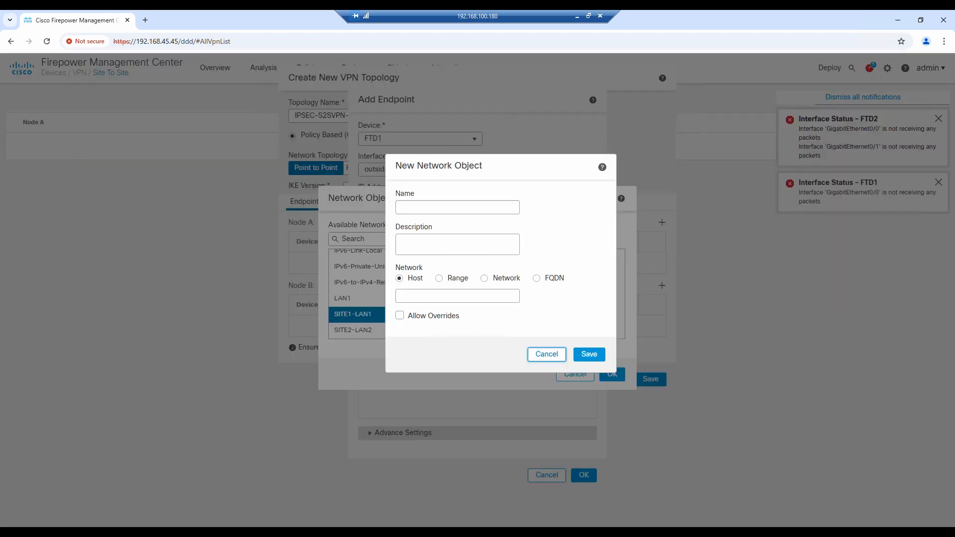
{"action": "left_click", "coordinate": [467, 211]}
{"action": "left_click", "coordinate": [466, 230]}
{"action": "left_click", "coordinate": [484, 278]}
{"action": "left_click", "coordinate": [472, 297]}
{"action": "left_click", "coordinate": [478, 320]}
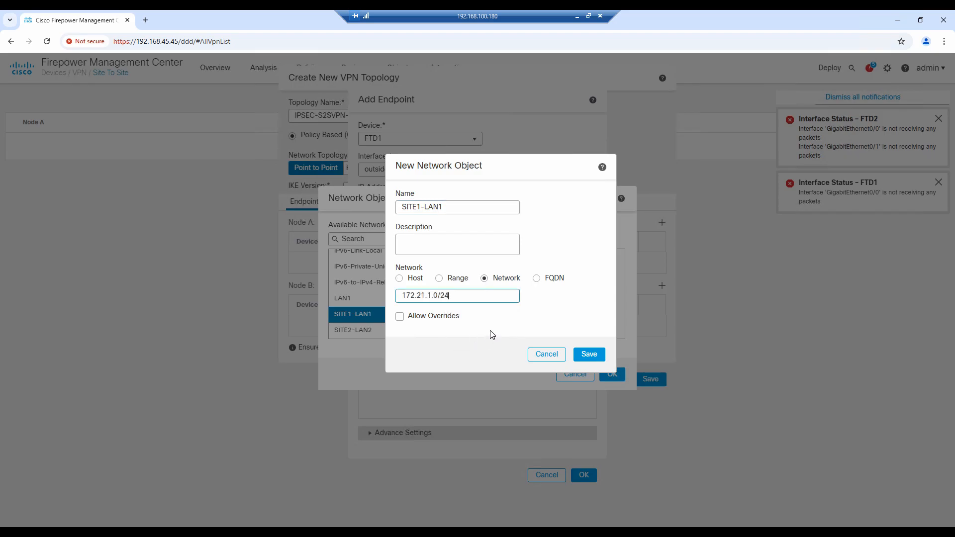
{"action": "left_click", "coordinate": [456, 206]}
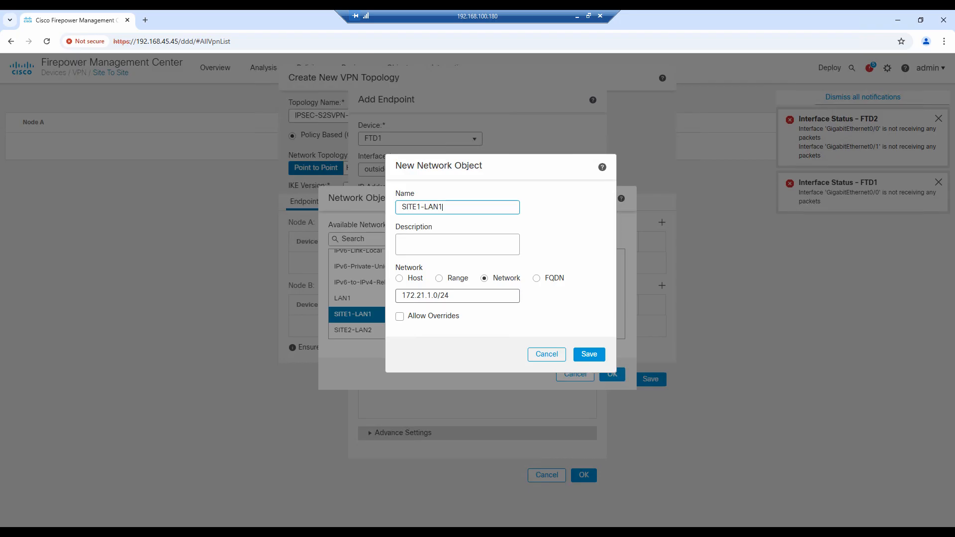
{"action": "left_click", "coordinate": [545, 355]}
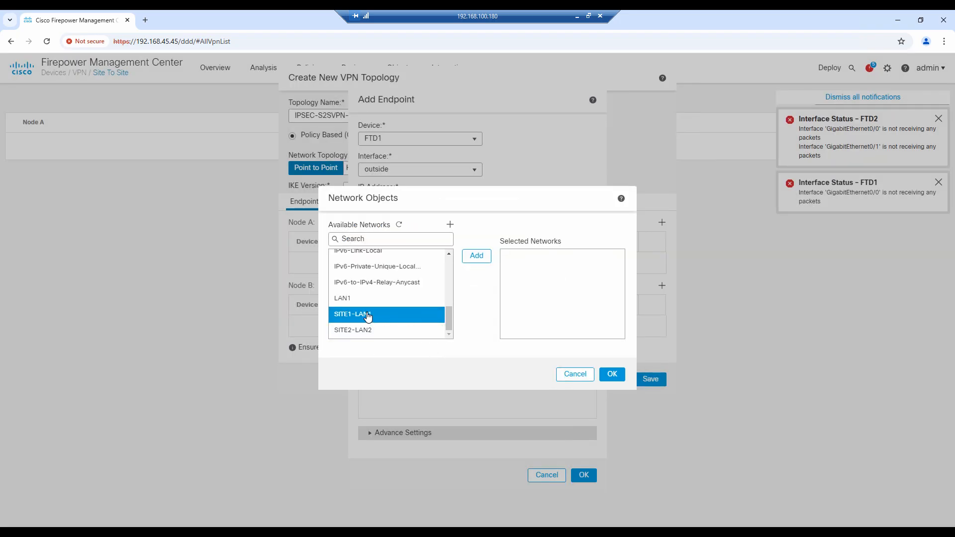
Add SITE1-LAN1 as Node A's protected network and save the FTD1 endpoint.
{"action": "mouse_move", "coordinate": [369, 317]}
{"action": "left_click", "coordinate": [476, 256]}
{"action": "left_click", "coordinate": [613, 375]}
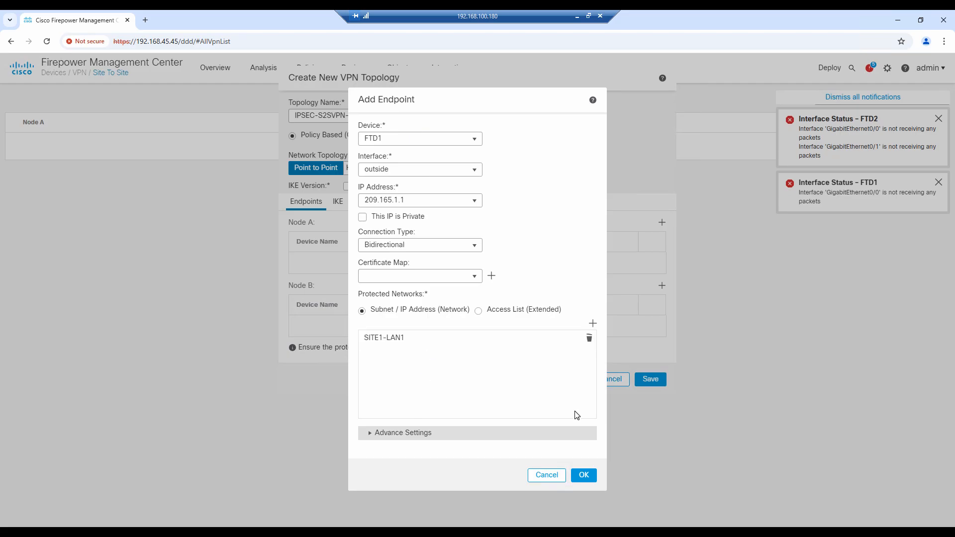
{"action": "left_click", "coordinate": [584, 475]}
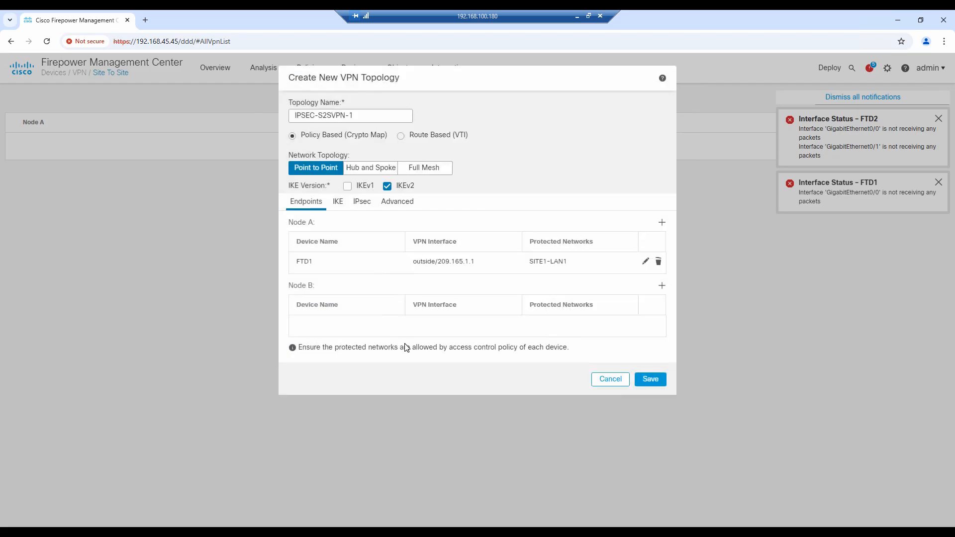
Set Node B's endpoint to device FTD2 on the outside interface.
{"action": "left_click", "coordinate": [662, 286]}
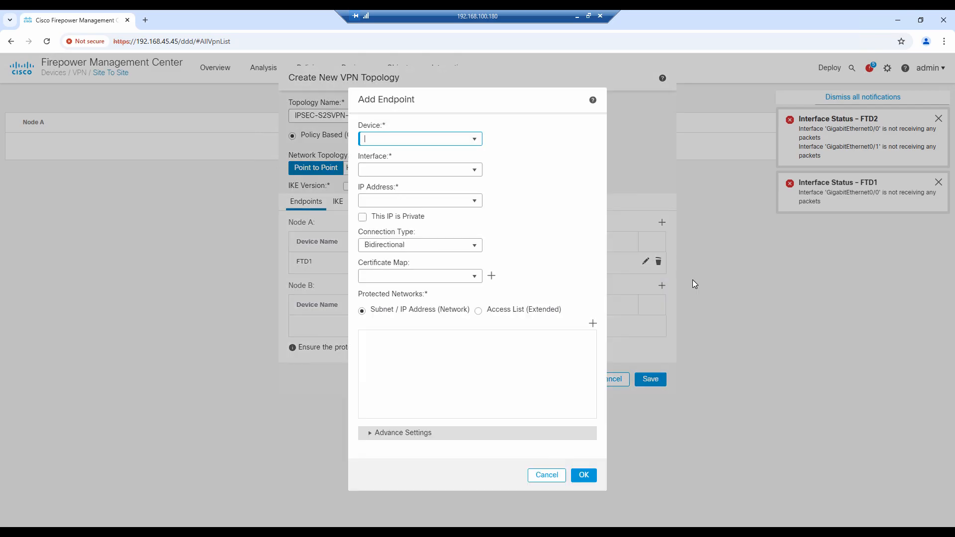
{"action": "left_click", "coordinate": [474, 139]}
{"action": "left_click", "coordinate": [386, 166]}
{"action": "left_click", "coordinate": [475, 139]}
{"action": "left_click", "coordinate": [390, 178]}
{"action": "left_click", "coordinate": [474, 170]}
{"action": "left_click", "coordinate": [378, 182]}
Start a SITE2-LAN2 network object for 172.22.1.0/24, then discard it as a duplicate.
{"action": "left_click", "coordinate": [591, 324]}
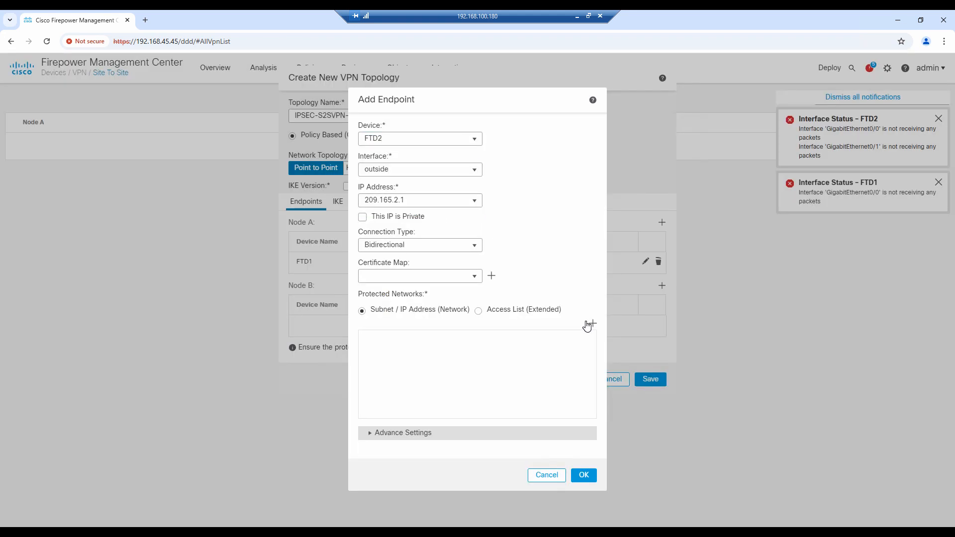
{"action": "scroll", "coordinate": [385, 302], "scroll_direction": "down", "scroll_amount": 5}
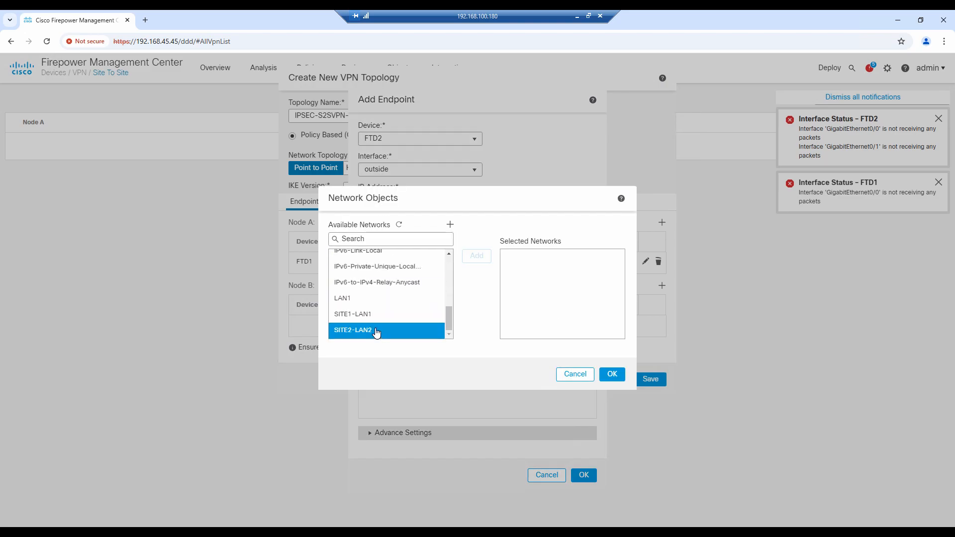
{"action": "left_click", "coordinate": [452, 225]}
{"action": "left_click", "coordinate": [449, 208]}
{"action": "left_click", "coordinate": [453, 246]}
{"action": "left_click", "coordinate": [485, 278]}
{"action": "left_click", "coordinate": [475, 297]}
{"action": "left_click", "coordinate": [479, 337]}
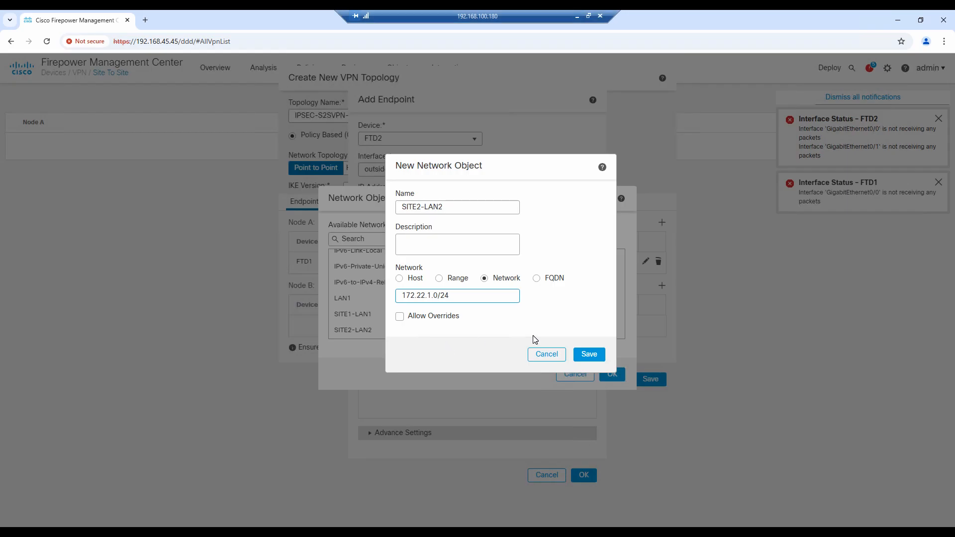
{"action": "left_click", "coordinate": [549, 356]}
Add the existing SITE2-LAN2 as Node B's protected network and save the FTD2 endpoint.
{"action": "left_click", "coordinate": [402, 336]}
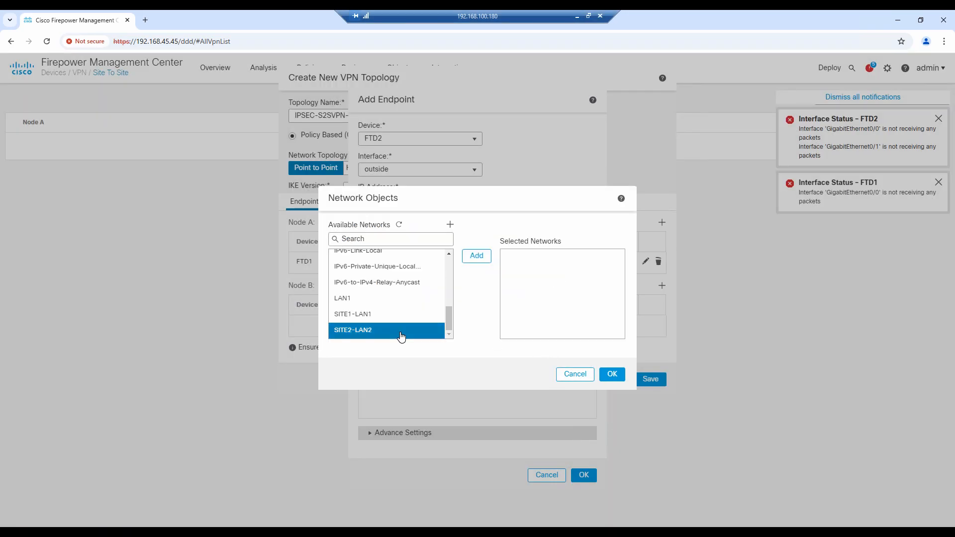
{"action": "left_click", "coordinate": [476, 256]}
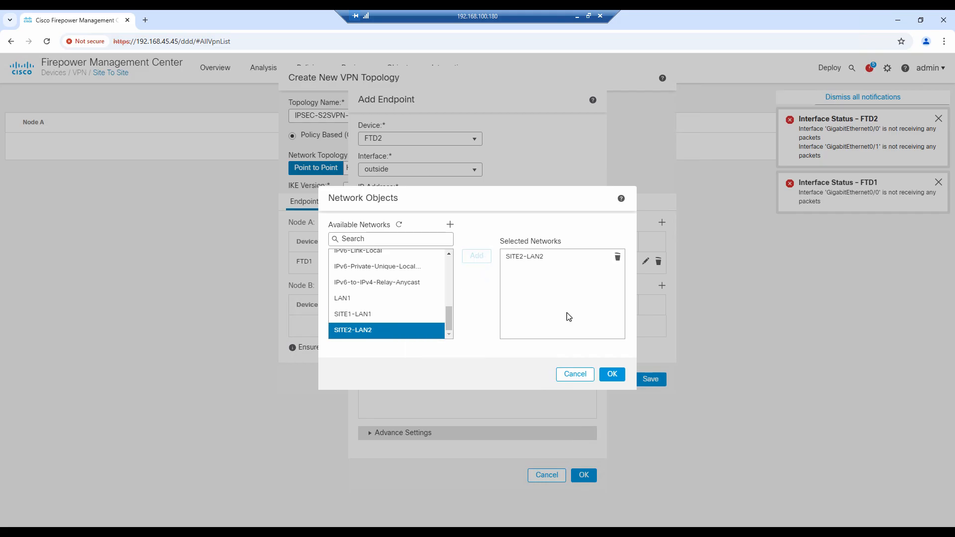
{"action": "left_click", "coordinate": [610, 374]}
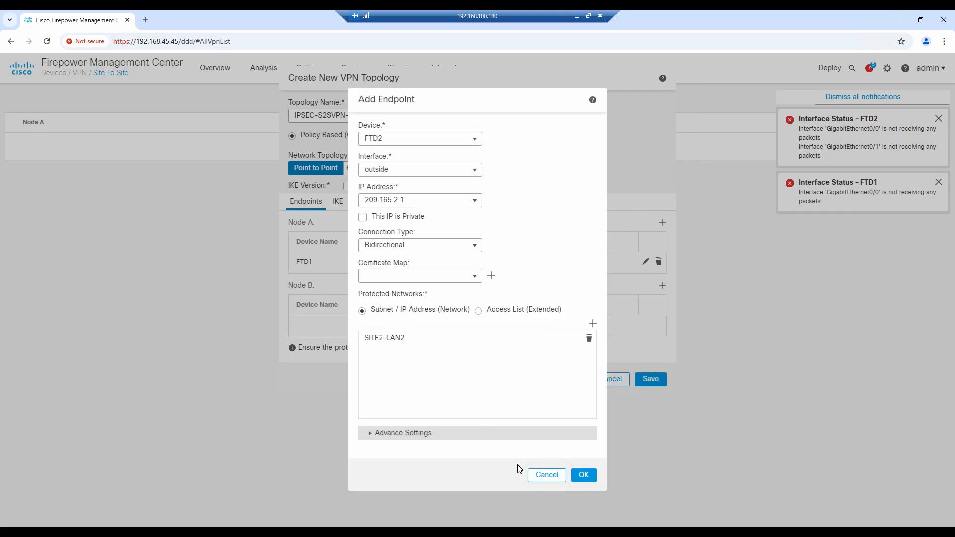
{"action": "left_click", "coordinate": [583, 475]}
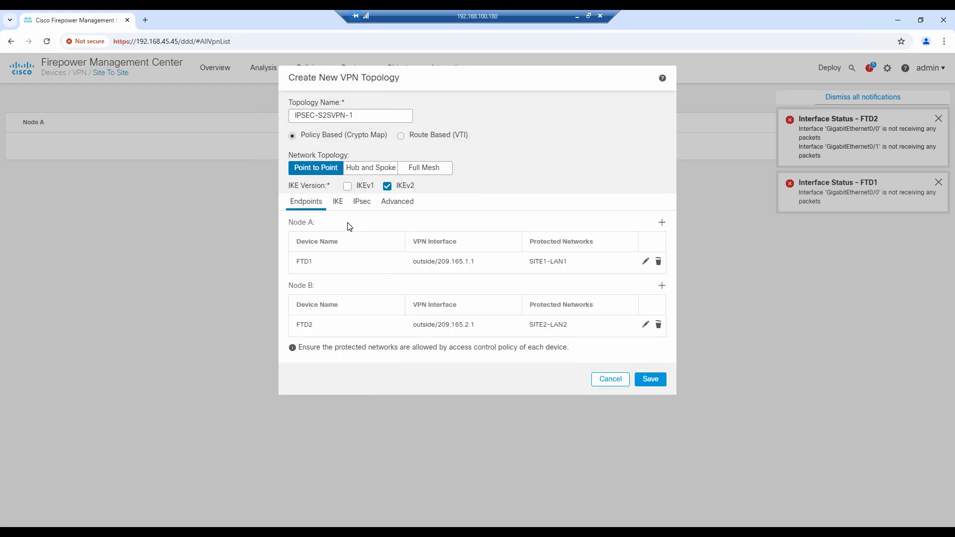
Show the IKE settings: IKEv2 policy AES-GCM-NULL-SHA-LATEST with an automatic pre-shared key.
{"action": "left_click", "coordinate": [338, 202]}
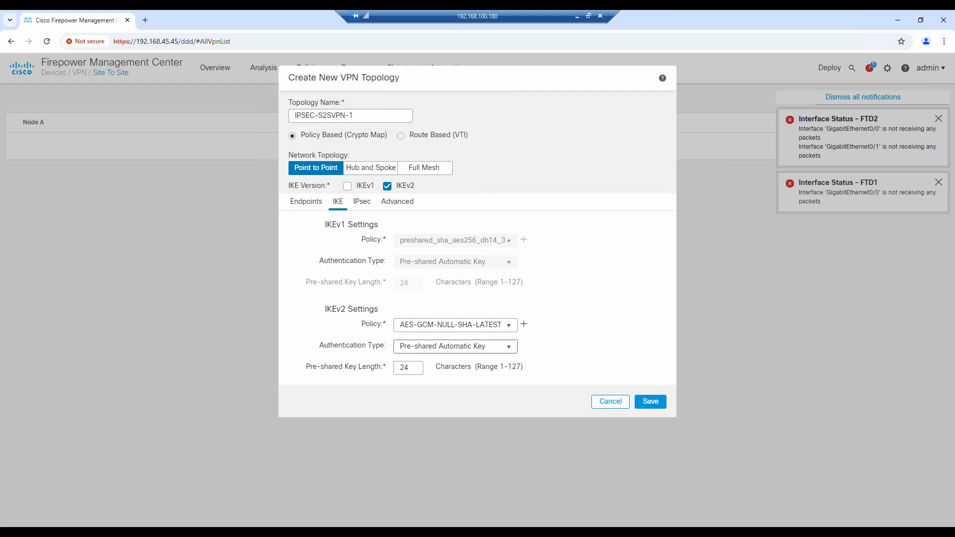
{"action": "left_click", "coordinate": [501, 324]}
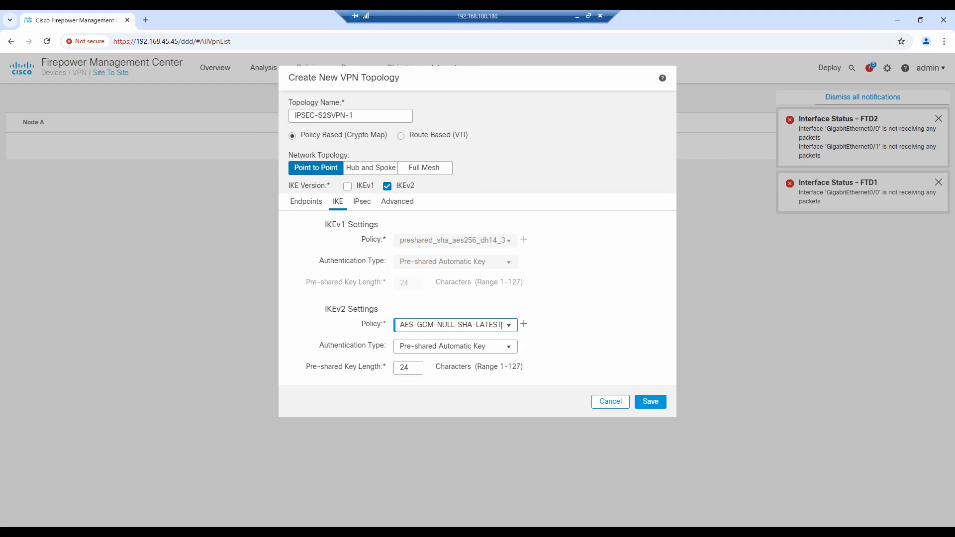
{"action": "left_click", "coordinate": [510, 328]}
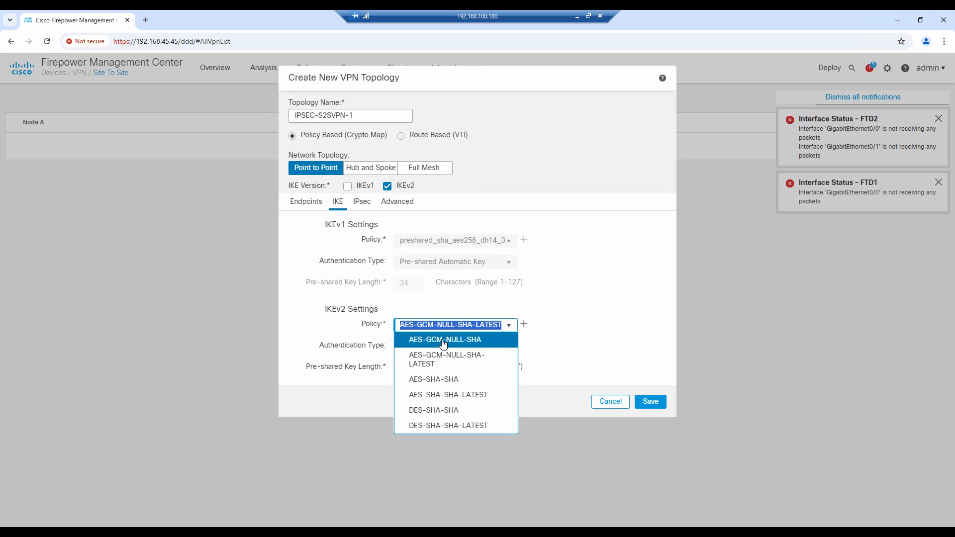
{"action": "left_click", "coordinate": [445, 359]}
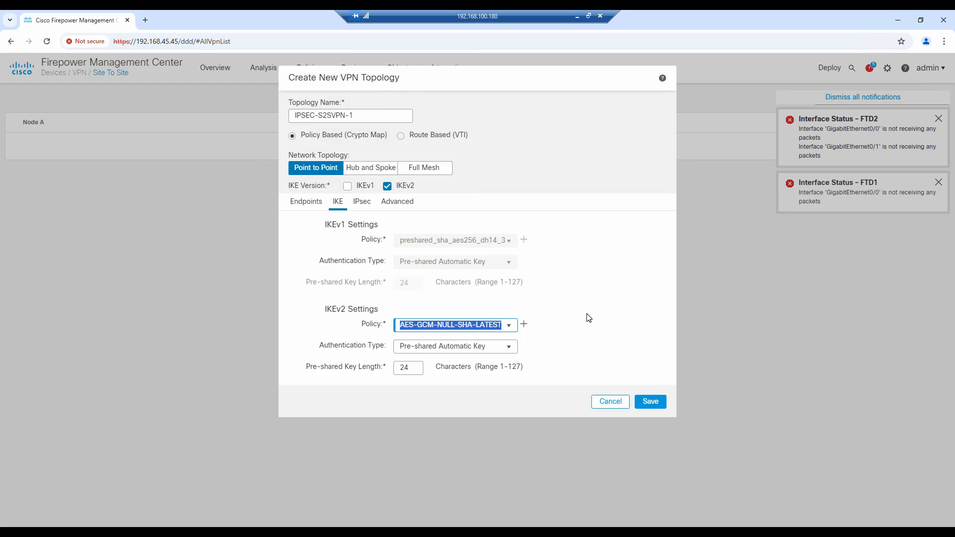
{"action": "left_click", "coordinate": [577, 17]}
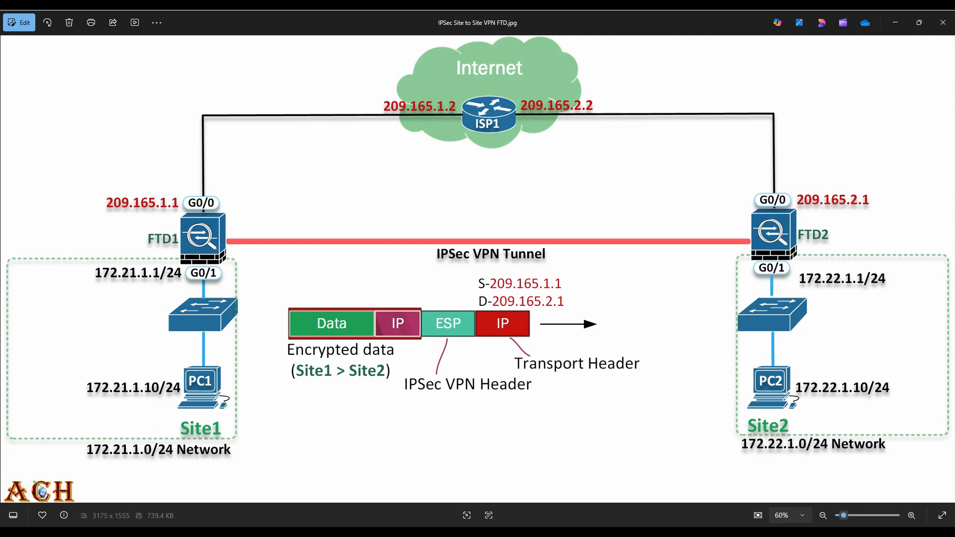
{"action": "key", "text": "alt+Tab"}
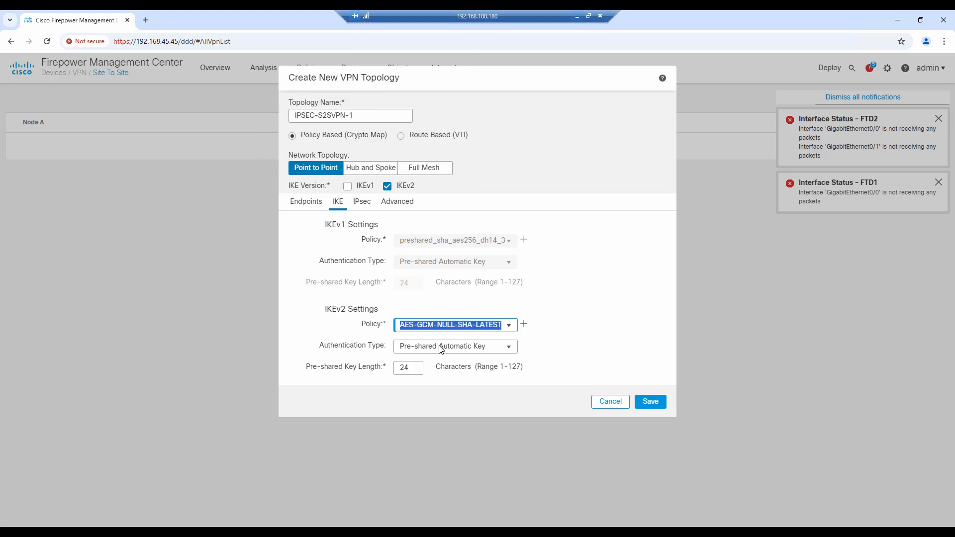
{"action": "left_click", "coordinate": [605, 355]}
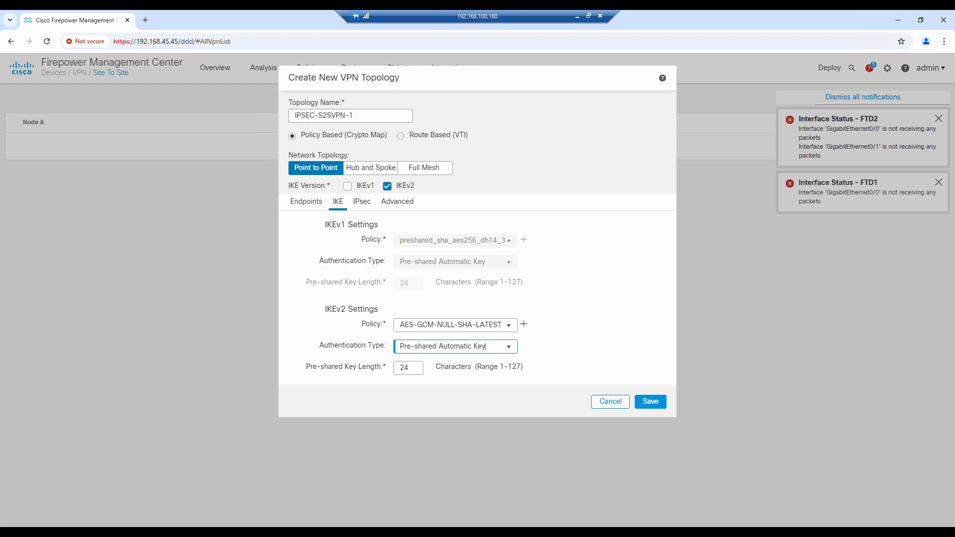
{"action": "left_click", "coordinate": [511, 348]}
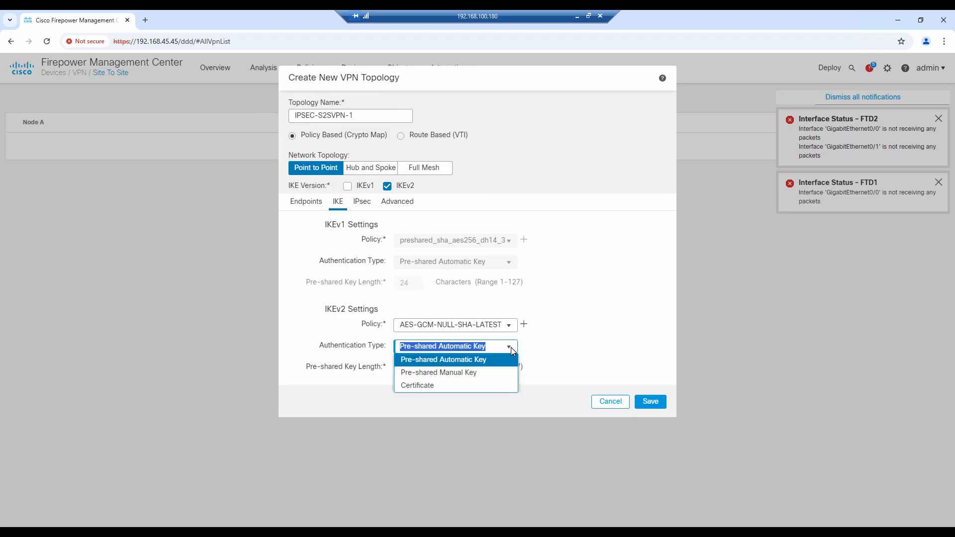
{"action": "left_click", "coordinate": [466, 374]}
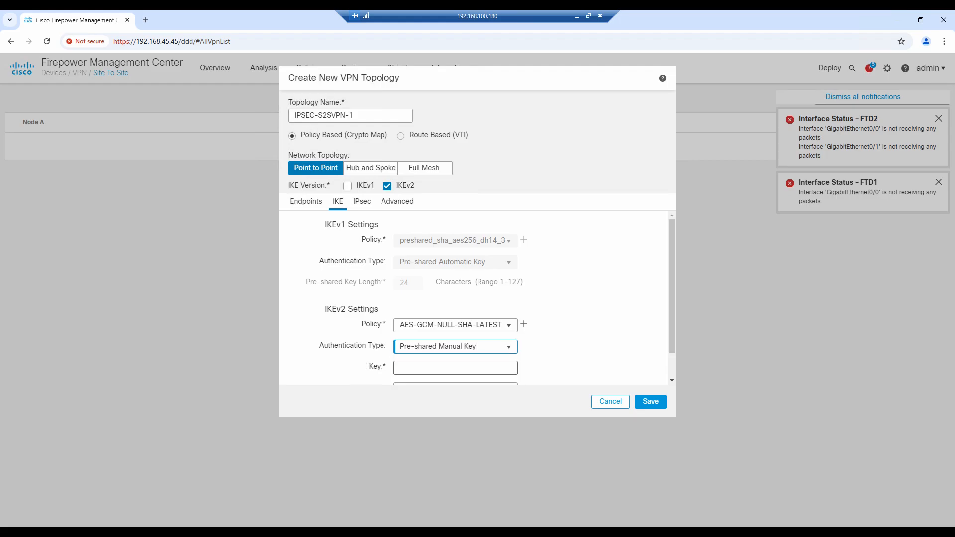
{"action": "scroll", "coordinate": [529, 337], "scroll_direction": "down", "scroll_amount": 1}
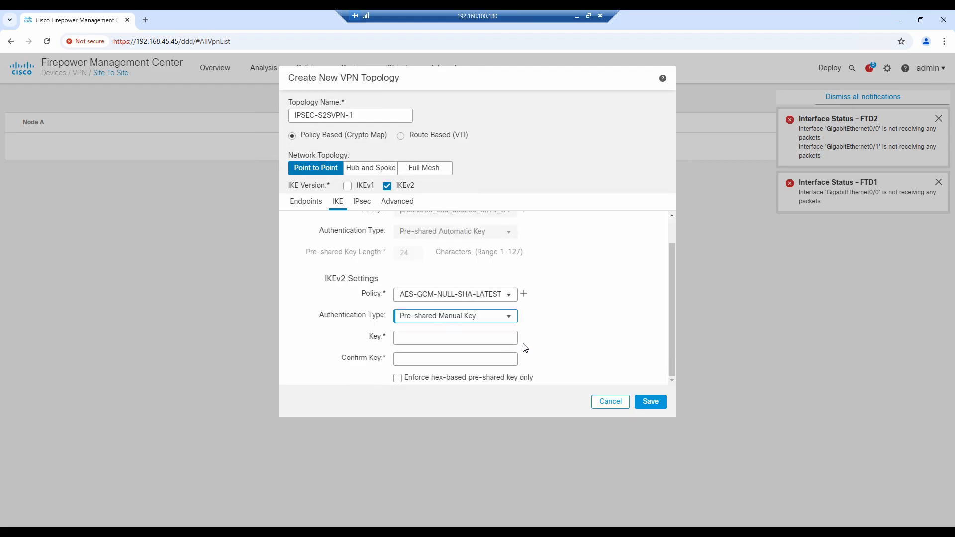
{"action": "left_click", "coordinate": [510, 319]}
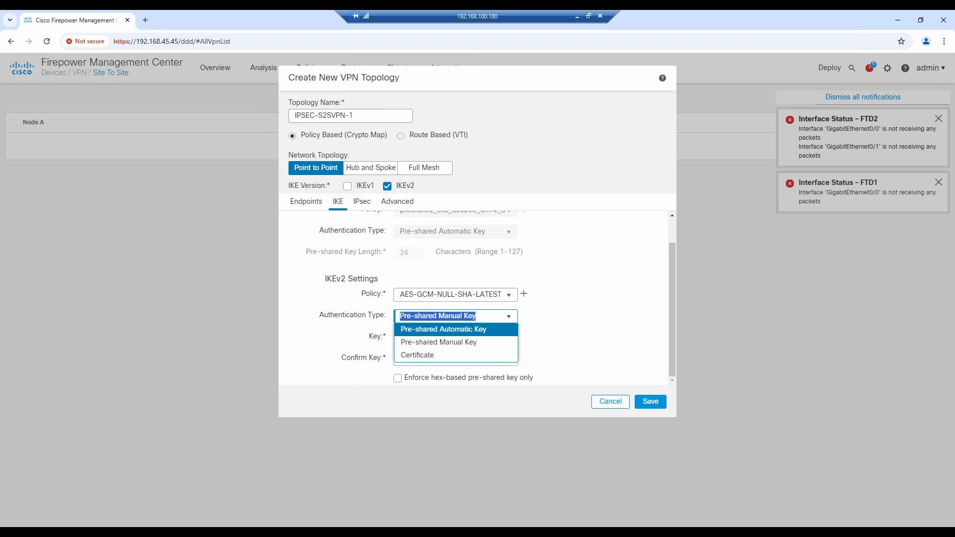
{"action": "left_click", "coordinate": [503, 330]}
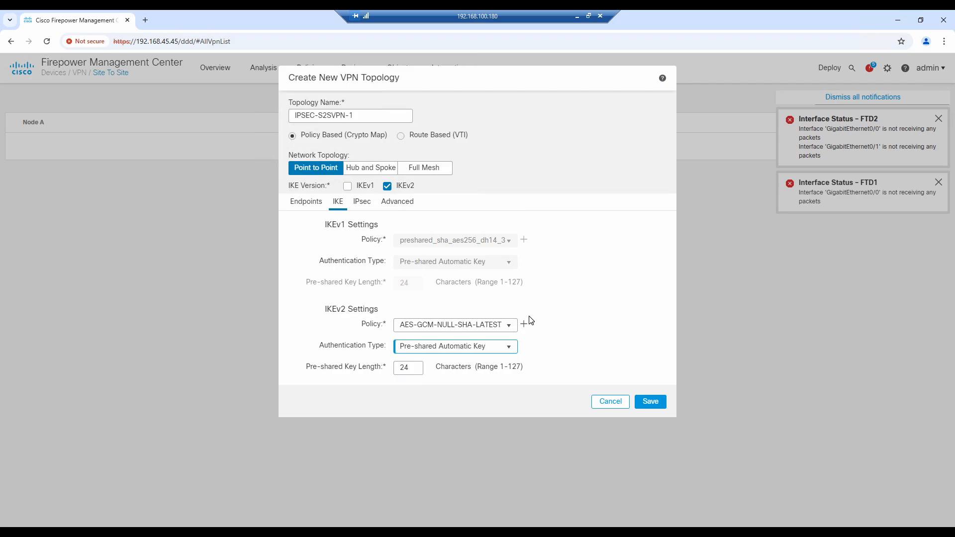
{"action": "left_click", "coordinate": [323, 205]}
{"action": "left_click", "coordinate": [509, 348]}
{"action": "left_click", "coordinate": [475, 379]}
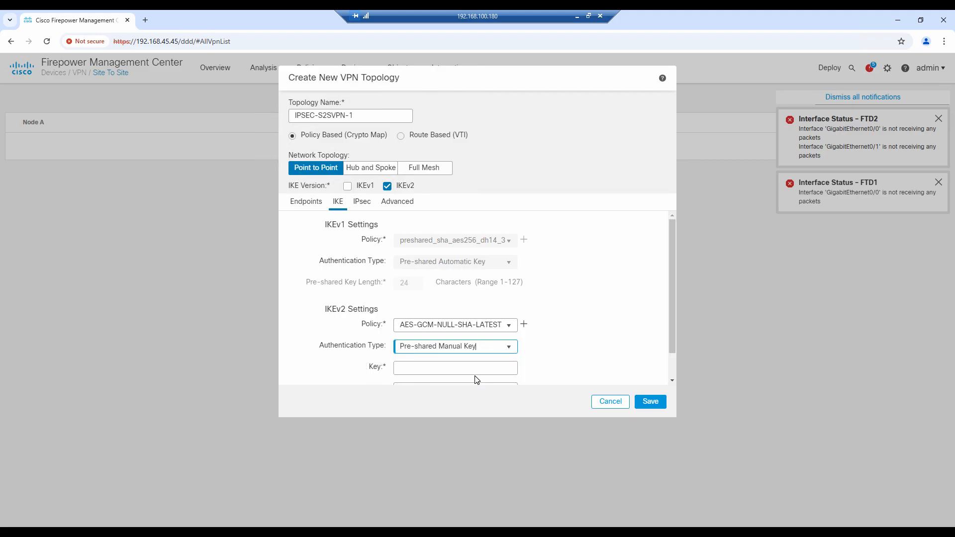
{"action": "scroll", "coordinate": [543, 305], "scroll_direction": "down", "scroll_amount": 1}
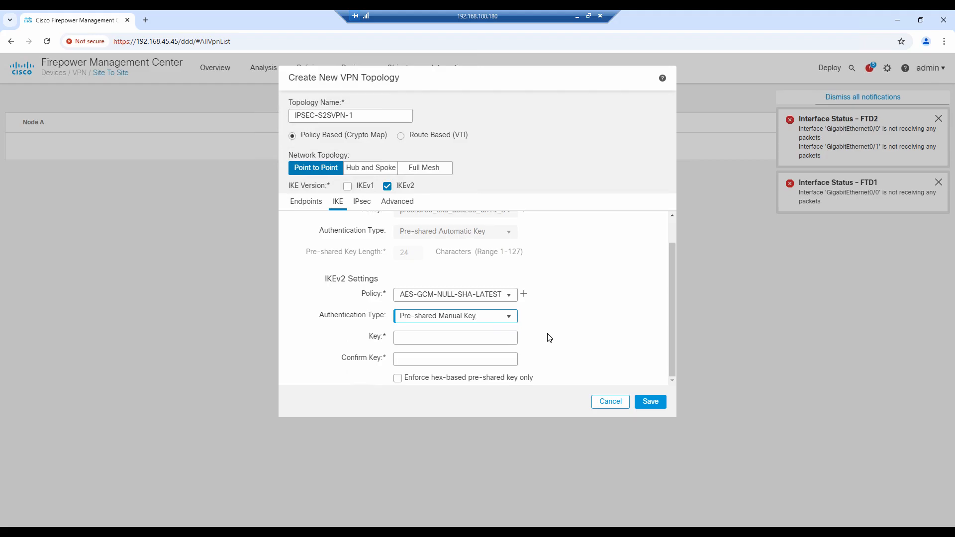
{"action": "left_click", "coordinate": [509, 318]}
{"action": "left_click", "coordinate": [485, 331]}
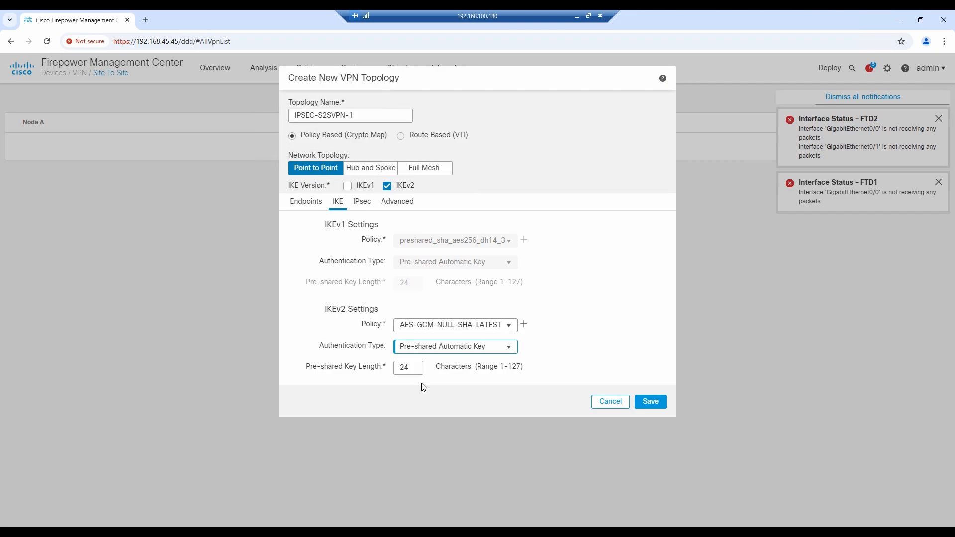
{"action": "key", "text": "Tab"}
In the IPsec settings, keep the IKEv2 mode at Tunnel with a static crypto map.
{"action": "left_click", "coordinate": [362, 202]}
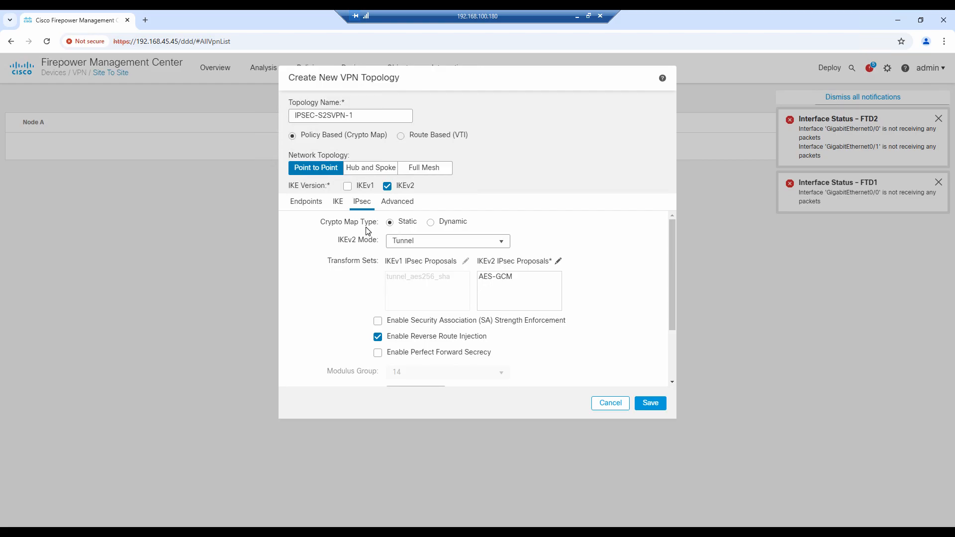
{"action": "left_click", "coordinate": [414, 241]}
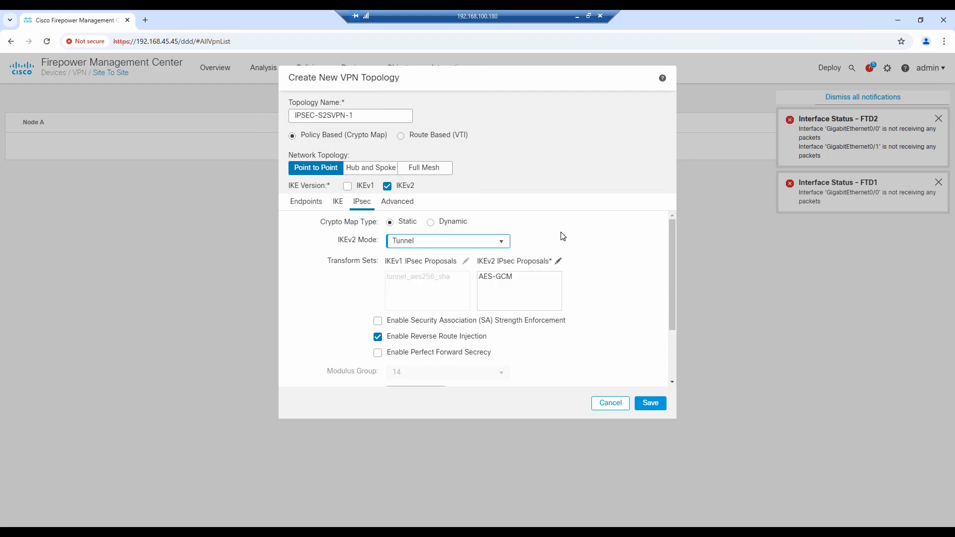
{"action": "left_click", "coordinate": [505, 244]}
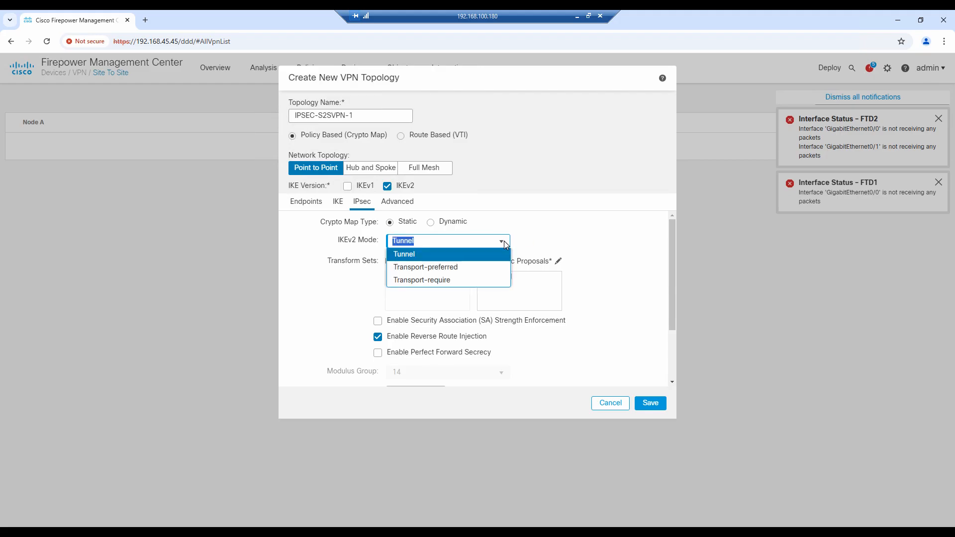
{"action": "left_click", "coordinate": [505, 244]}
{"action": "left_click", "coordinate": [543, 223]}
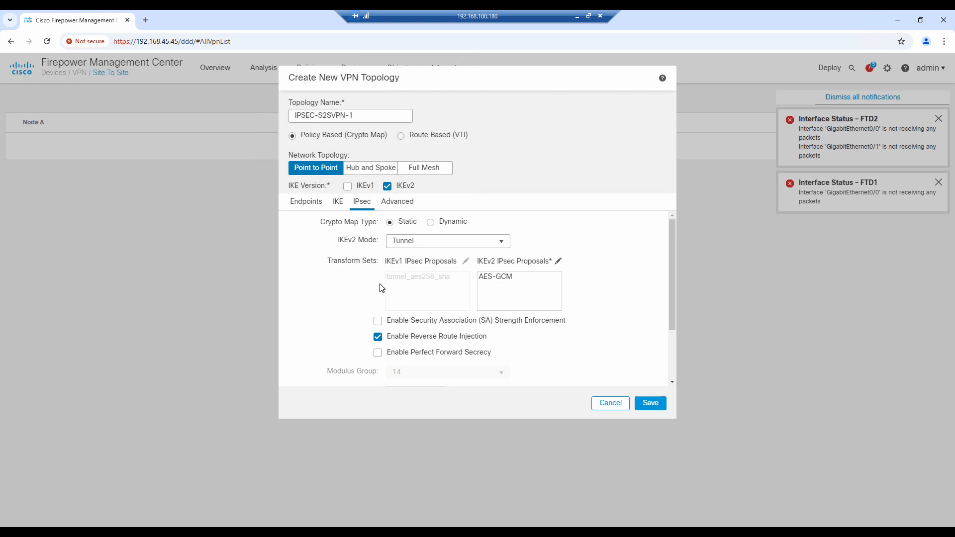
Glance at the capture and diagram, then open the IKEv2 IPsec proposal showing AES-GCM.
{"action": "left_click", "coordinate": [577, 16]}
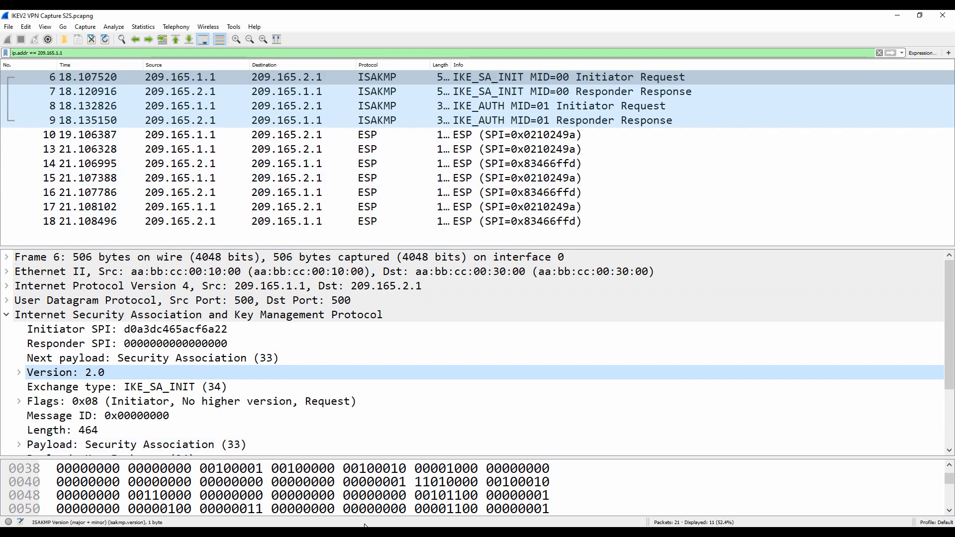
{"action": "left_click", "coordinate": [371, 532]}
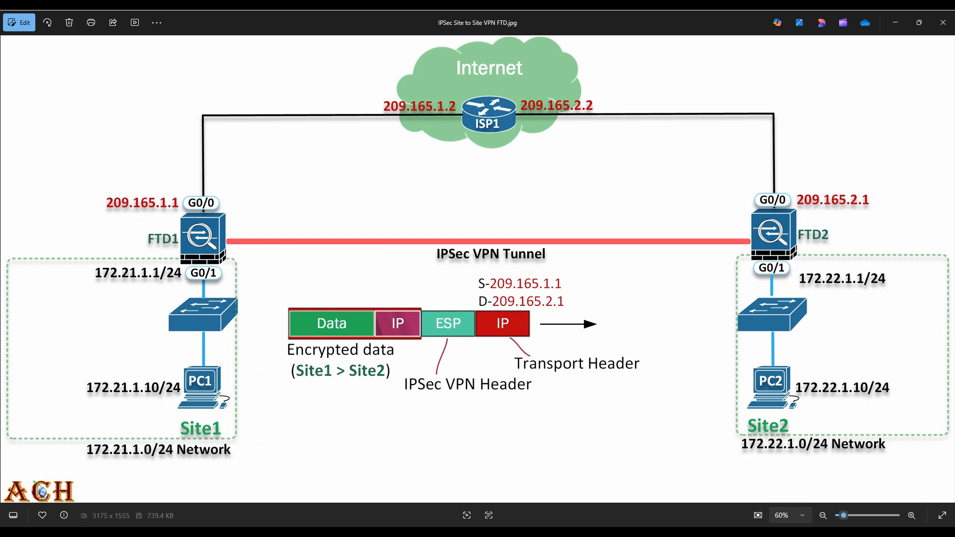
{"action": "key", "text": "alt+Tab"}
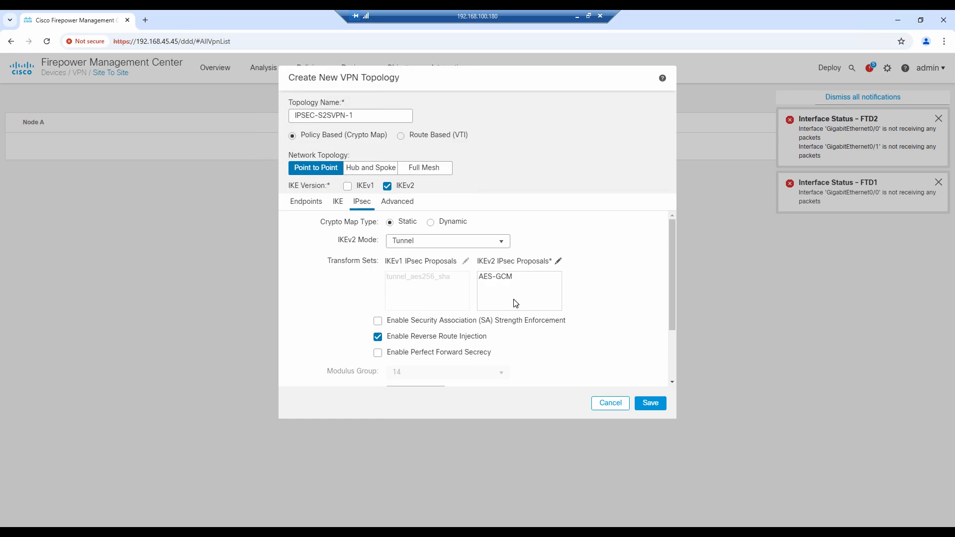
{"action": "left_click", "coordinate": [517, 279]}
Add AES-SHA next to AES-GCM in the IKEv2 IPsec proposal transform sets.
{"action": "left_click", "coordinate": [559, 263]}
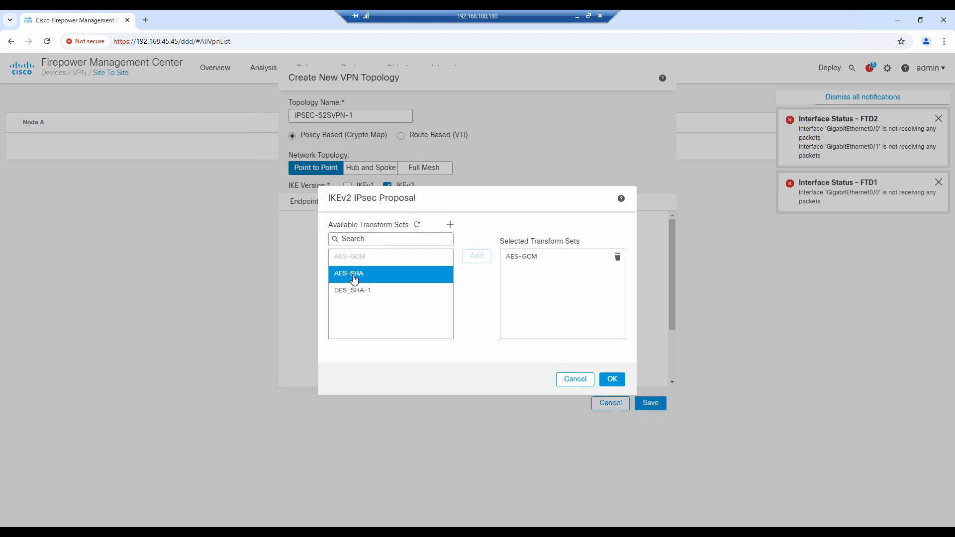
{"action": "left_click", "coordinate": [354, 279]}
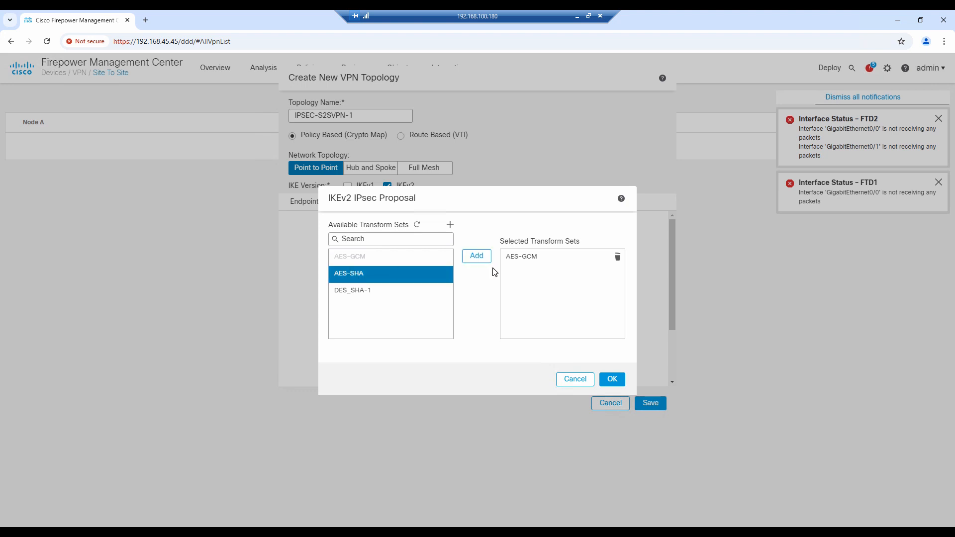
{"action": "left_click", "coordinate": [476, 257]}
{"action": "left_click", "coordinate": [612, 380]}
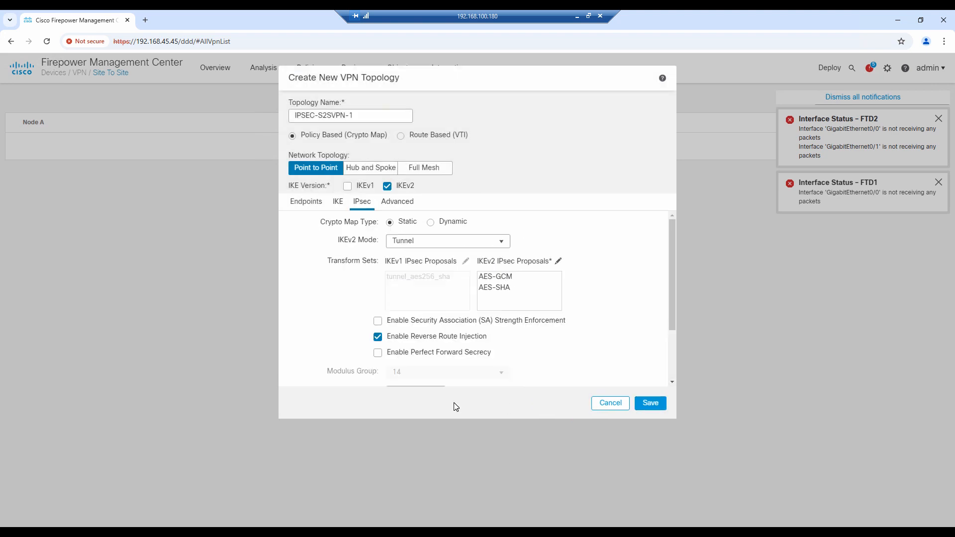
{"action": "left_click", "coordinate": [519, 290]}
Scroll through the IPsec settings to review them, lifetime 28800 seconds.
{"action": "scroll", "coordinate": [561, 355], "scroll_direction": "down", "scroll_amount": 2}
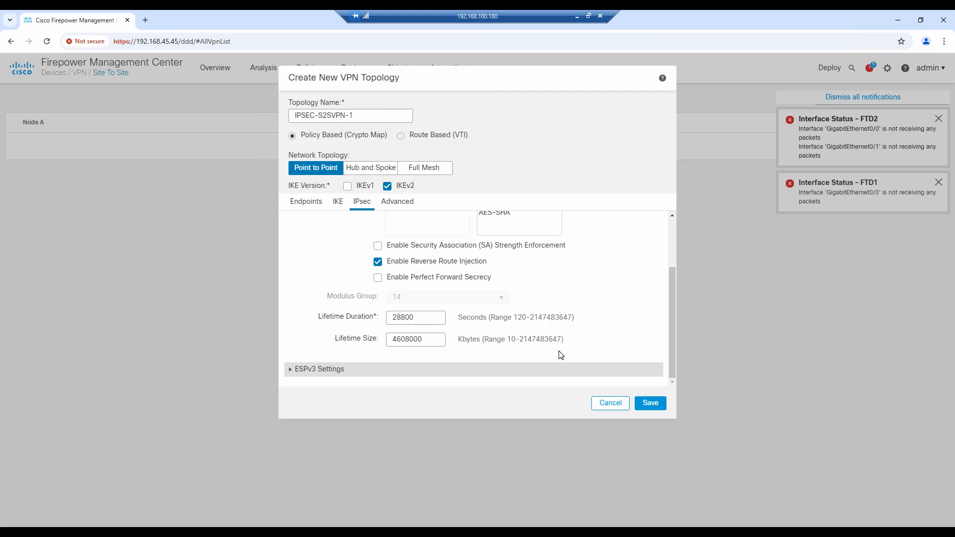
{"action": "scroll", "coordinate": [562, 356], "scroll_direction": "up", "scroll_amount": 1}
{"action": "scroll", "coordinate": [562, 356], "scroll_direction": "down", "scroll_amount": 1}
{"action": "scroll", "coordinate": [511, 283], "scroll_direction": "up", "scroll_amount": 1}
{"action": "scroll", "coordinate": [511, 283], "scroll_direction": "down", "scroll_amount": 1}
{"action": "scroll", "coordinate": [440, 328], "scroll_direction": "up", "scroll_amount": 3}
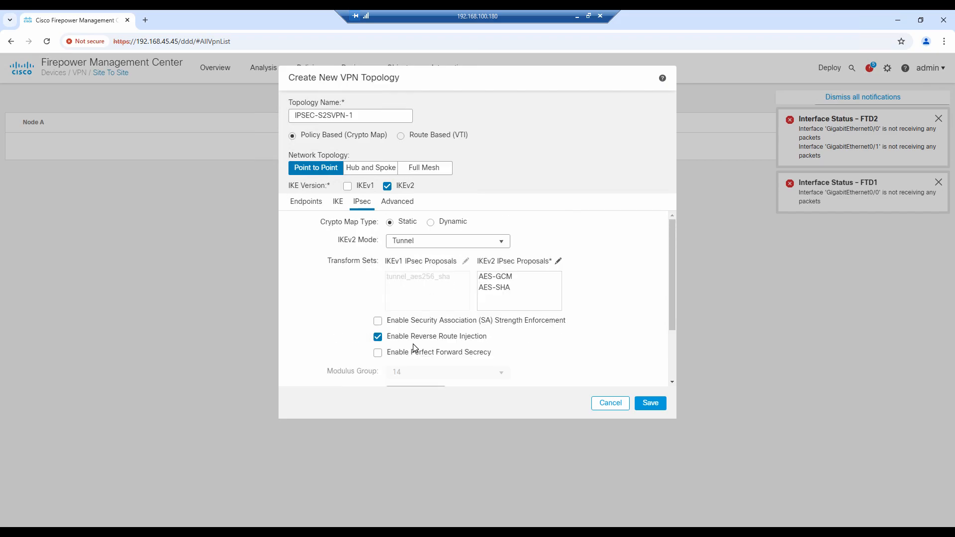
{"action": "scroll", "coordinate": [646, 343], "scroll_direction": "down", "scroll_amount": 3}
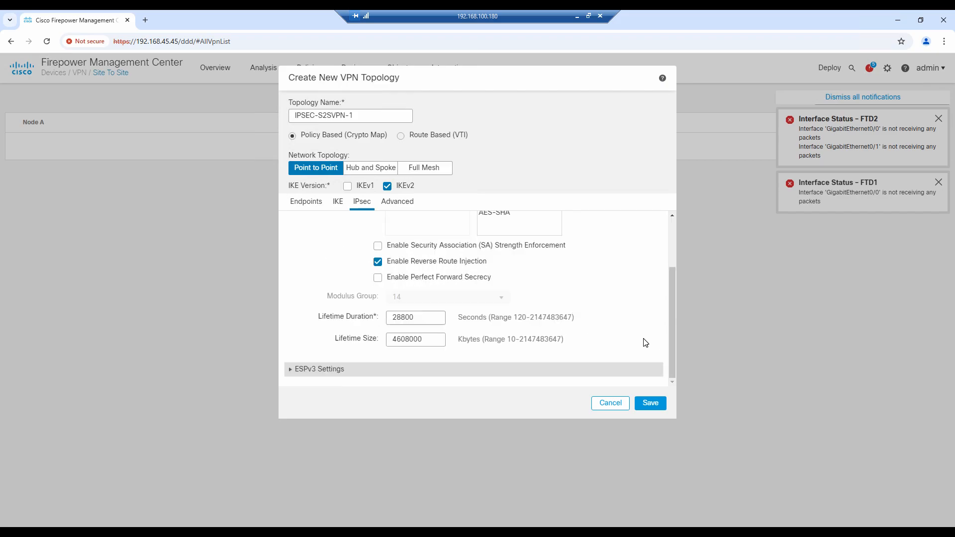
{"action": "scroll", "coordinate": [493, 309], "scroll_direction": "up", "scroll_amount": 2}
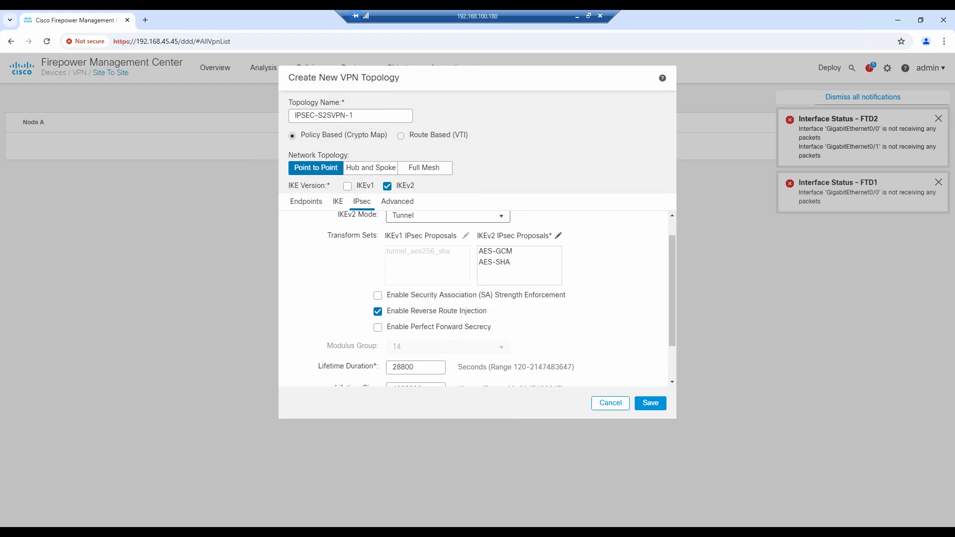
Save the IPSEC-S2SVPN-1 topology and dismiss the FTD1 and FTD2 interface alerts.
{"action": "left_click", "coordinate": [303, 206]}
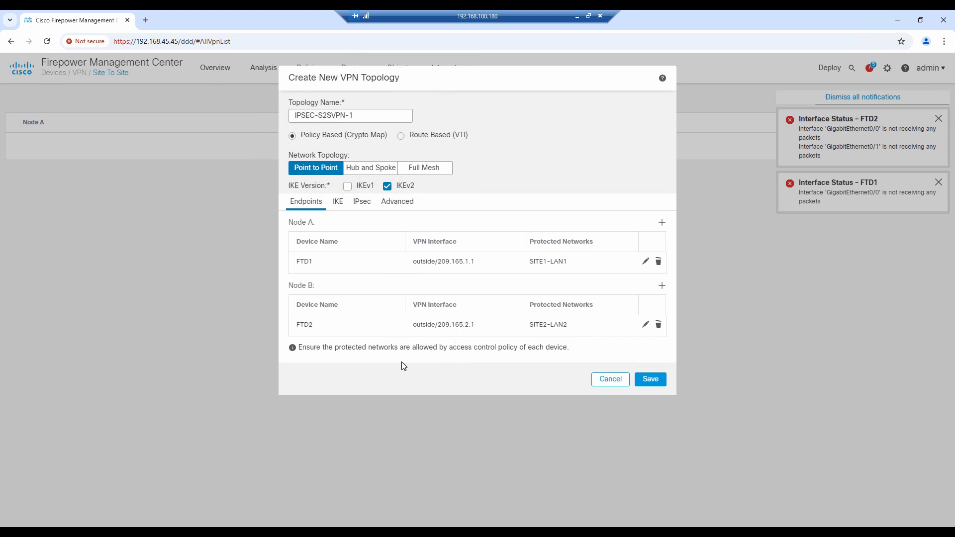
{"action": "left_click", "coordinate": [650, 380]}
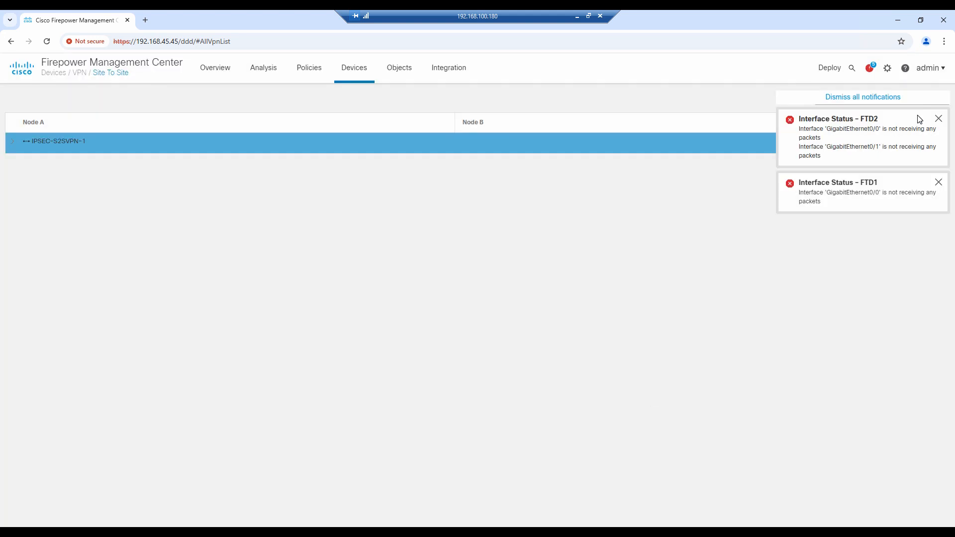
{"action": "left_click", "coordinate": [938, 120]}
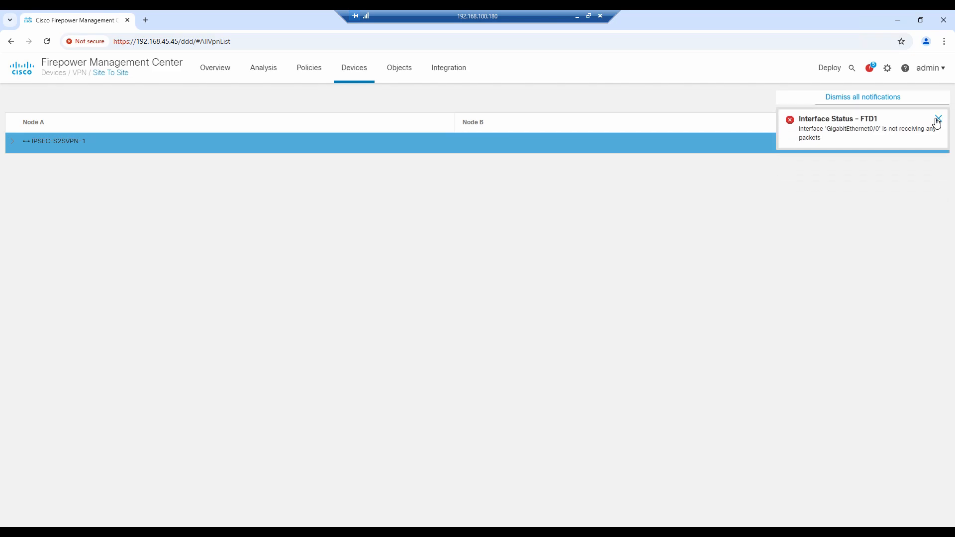
{"action": "left_click", "coordinate": [938, 121]}
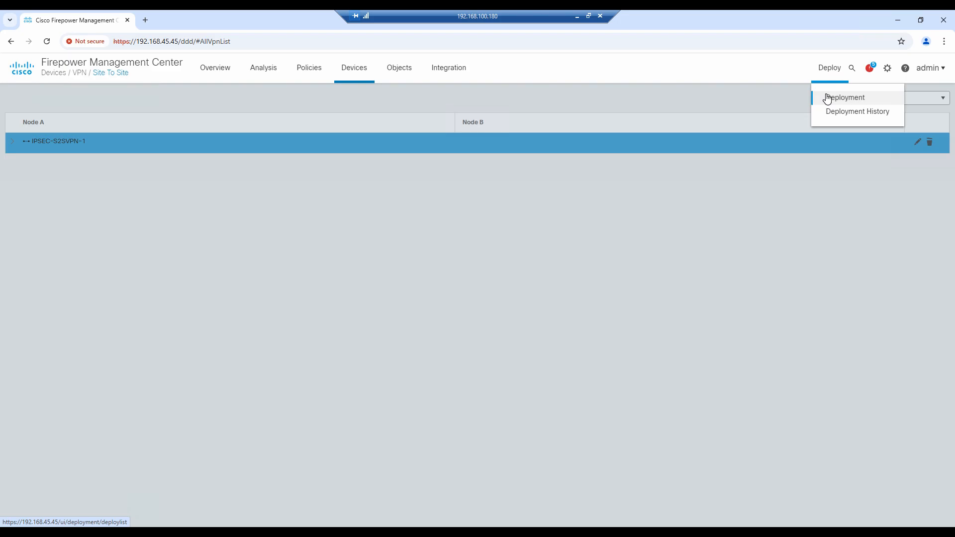
Deploy the pending changes to both FTD1 and FTD2.
{"action": "left_click", "coordinate": [826, 98]}
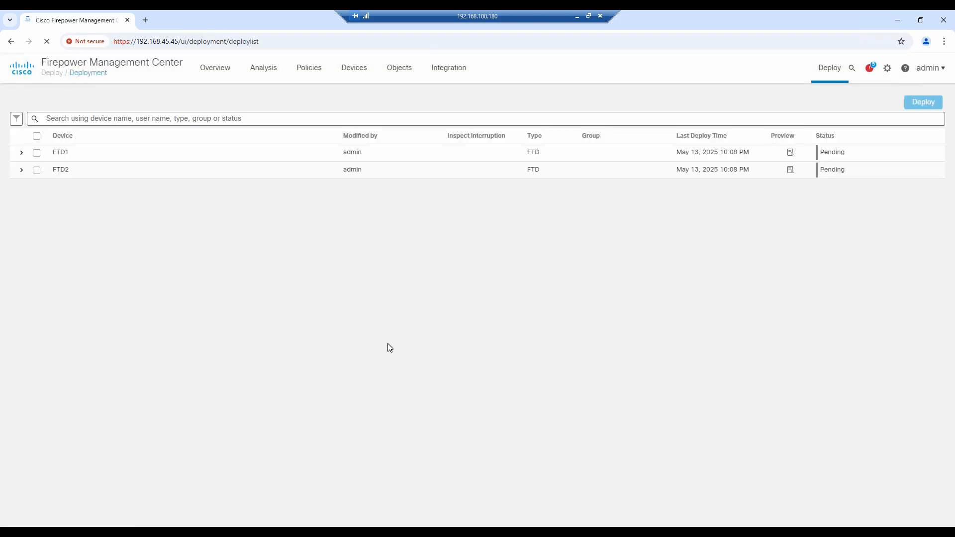
{"action": "left_click", "coordinate": [36, 137]}
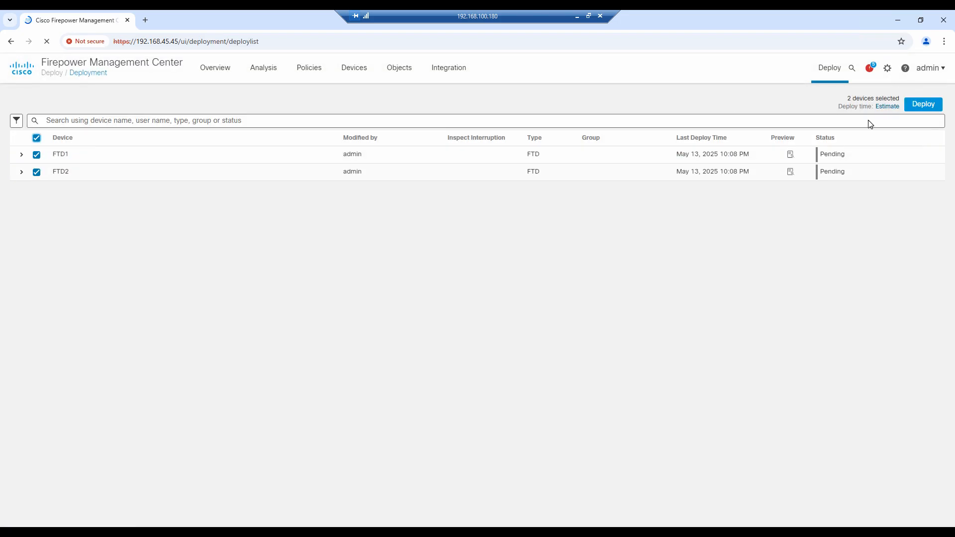
{"action": "left_click", "coordinate": [911, 105]}
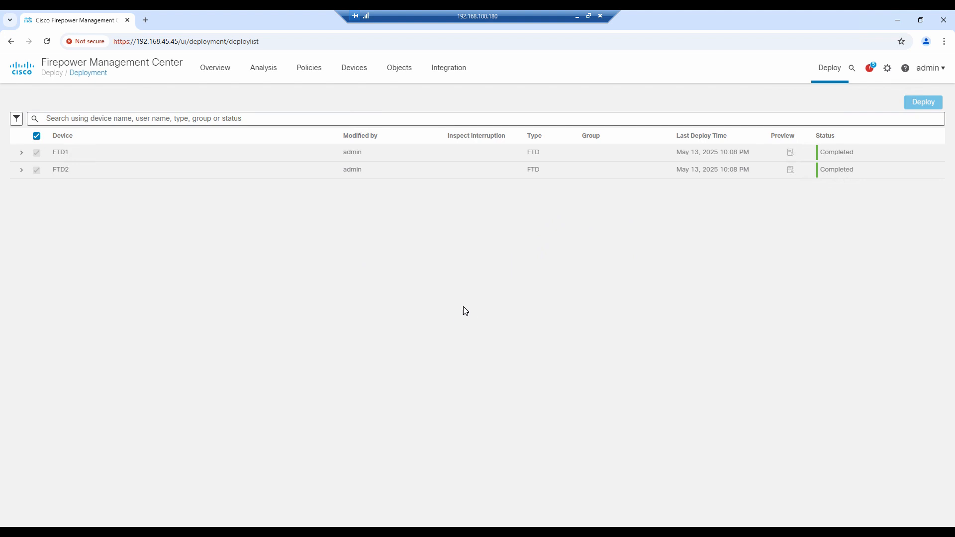
{"action": "left_click", "coordinate": [577, 17]}
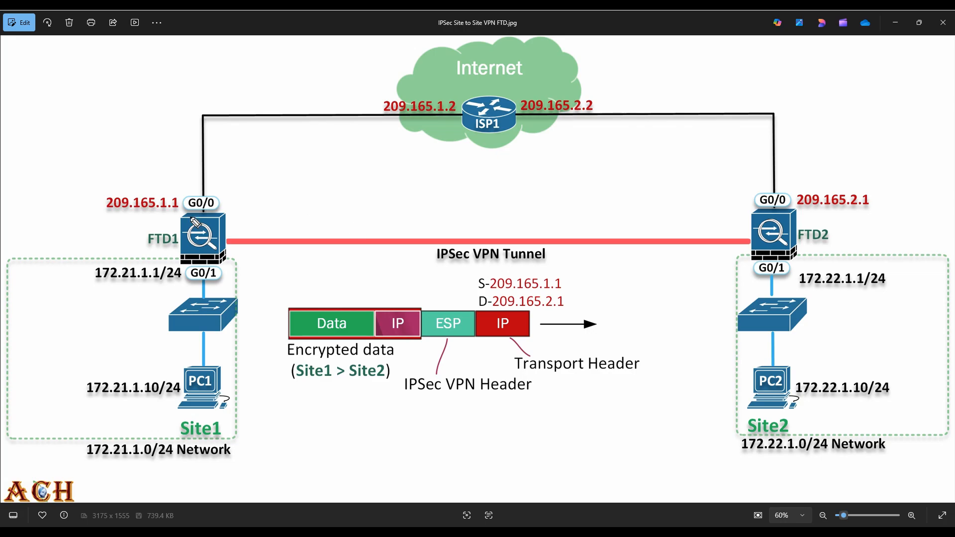
Ink the PC1-to-FTD1 traffic path on the diagram, erase it, and bring the FTD2 terminal forward.
{"action": "left_click", "coordinate": [205, 211]}
{"action": "mouse_move", "coordinate": [195, 397]}
{"action": "left_mouse_down"}
{"action": "mouse_move", "coordinate": [185, 274]}
{"action": "mouse_move", "coordinate": [224, 214]}
{"action": "mouse_move", "coordinate": [237, 214]}
{"action": "left_mouse_up"}
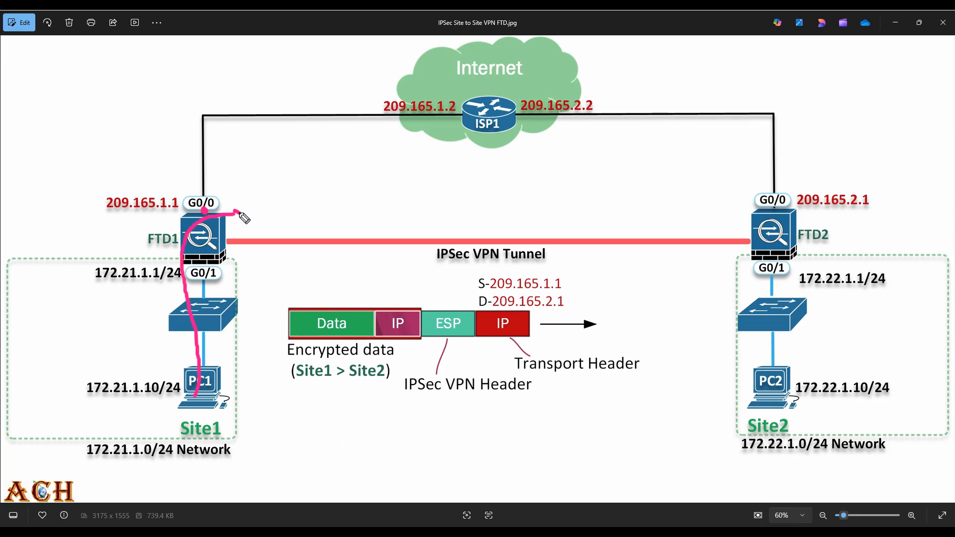
{"action": "mouse_move", "coordinate": [234, 209]}
{"action": "left_mouse_down"}
{"action": "mouse_move", "coordinate": [244, 212]}
{"action": "mouse_move", "coordinate": [235, 218]}
{"action": "mouse_move", "coordinate": [234, 209]}
{"action": "left_mouse_up"}
{"action": "key", "text": "Escape"}
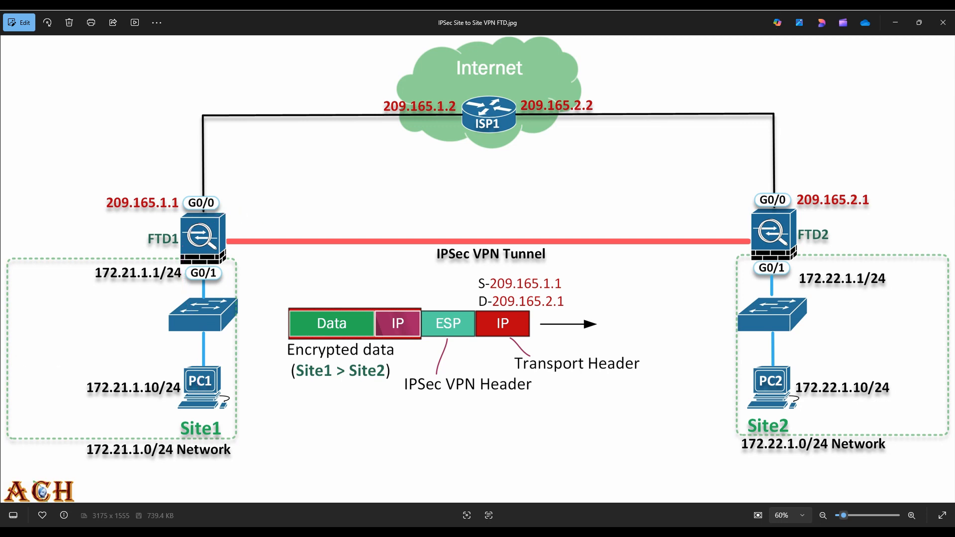
{"action": "key", "text": "alt+Tab"}
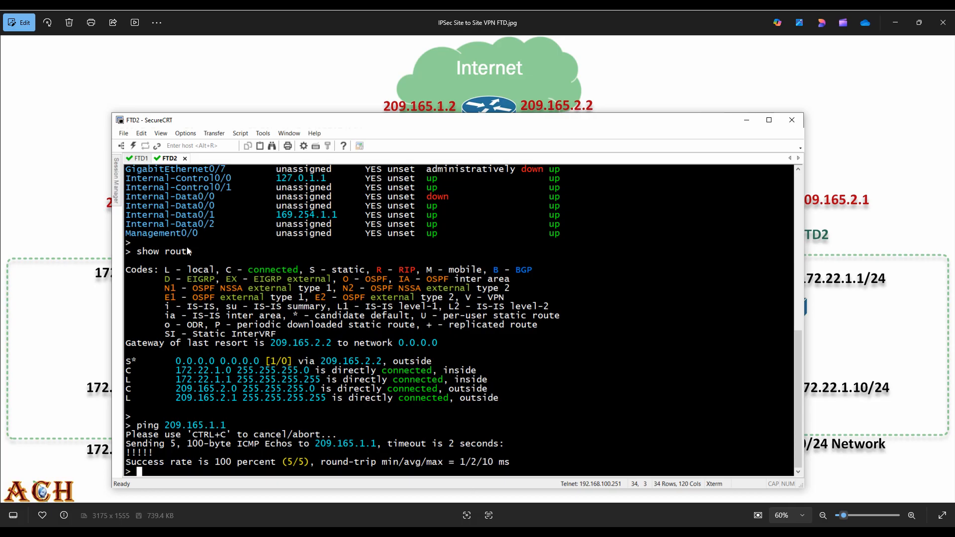
On the FTD1 session, run show crypto ikev2 sa, which lists no IKEv2 SAs.
{"action": "left_click", "coordinate": [138, 158]}
{"action": "key", "text": "Return"}
{"action": "key", "text": "Return"}
{"action": "type", "text": "show c"}
{"action": "key", "text": "BackSpace"}
{"action": "key", "text": "BackSpace"}
{"action": "type", "text": "cr"}
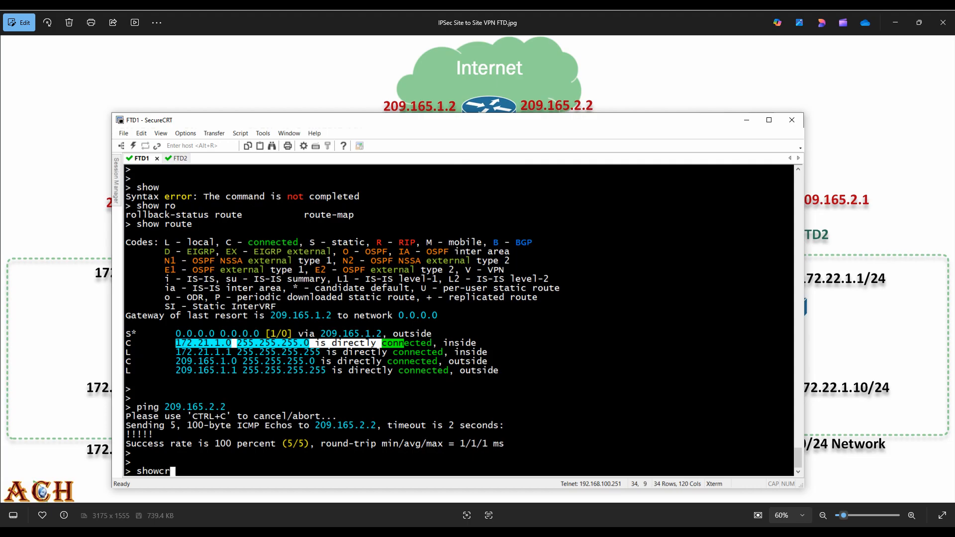
{"action": "key", "text": "BackSpace"}
{"action": "key", "text": "BackSpace"}
{"action": "type", "text": "crypto ike"}
{"action": "key", "text": "Tab"}
{"action": "key", "text": "Tab"}
{"action": "type", "text": "2"}
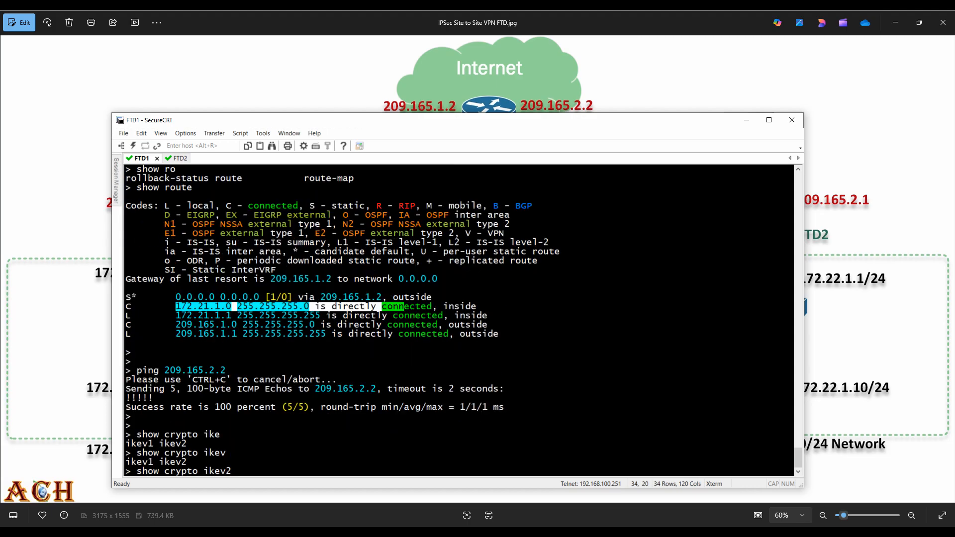
{"action": "type", "text": " sa"}
{"action": "key", "text": "Return"}
{"action": "key", "text": "Return"}
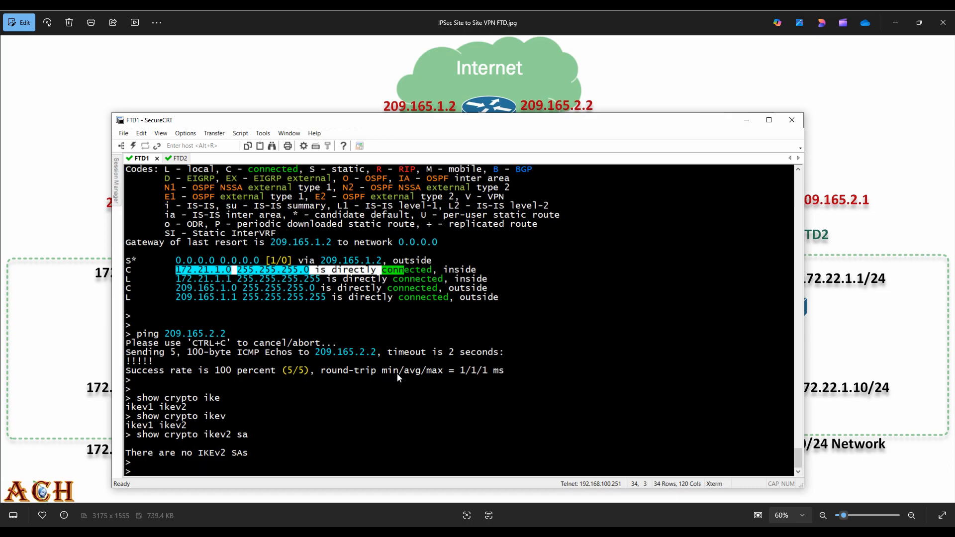
{"action": "double_click", "coordinate": [244, 437]}
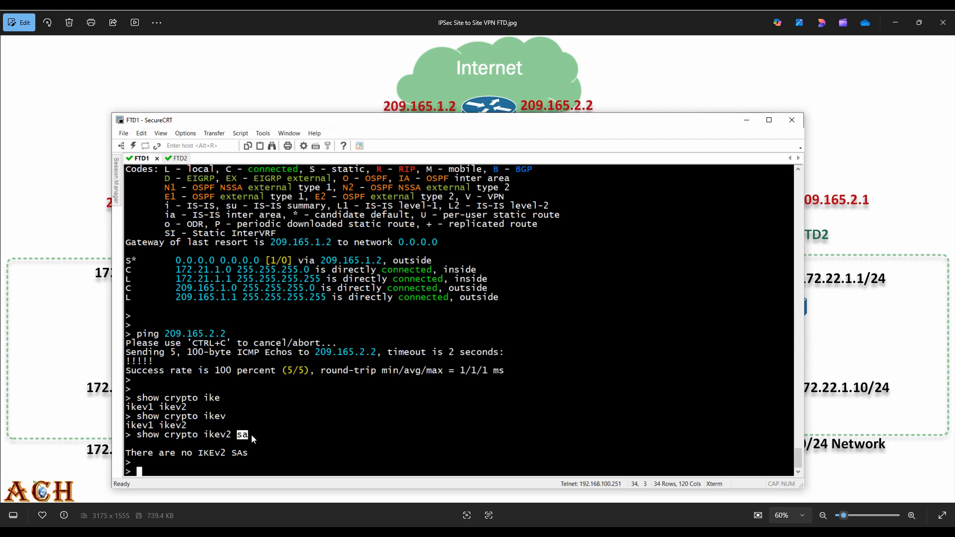
{"action": "left_click", "coordinate": [64, 218]}
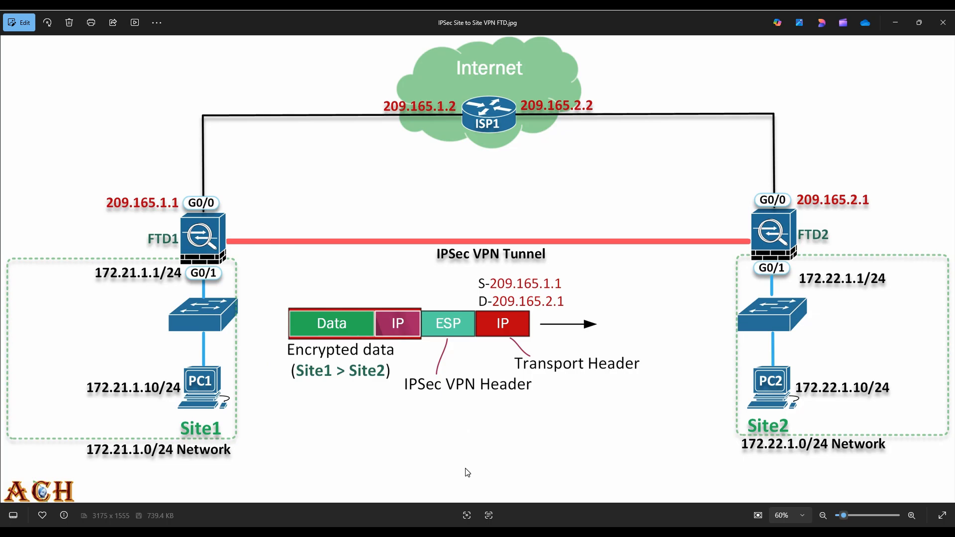
Run show crypto ipsec sa on FTD1, confirming no IPsec SAs exist.
{"action": "key", "text": "alt+Tab"}
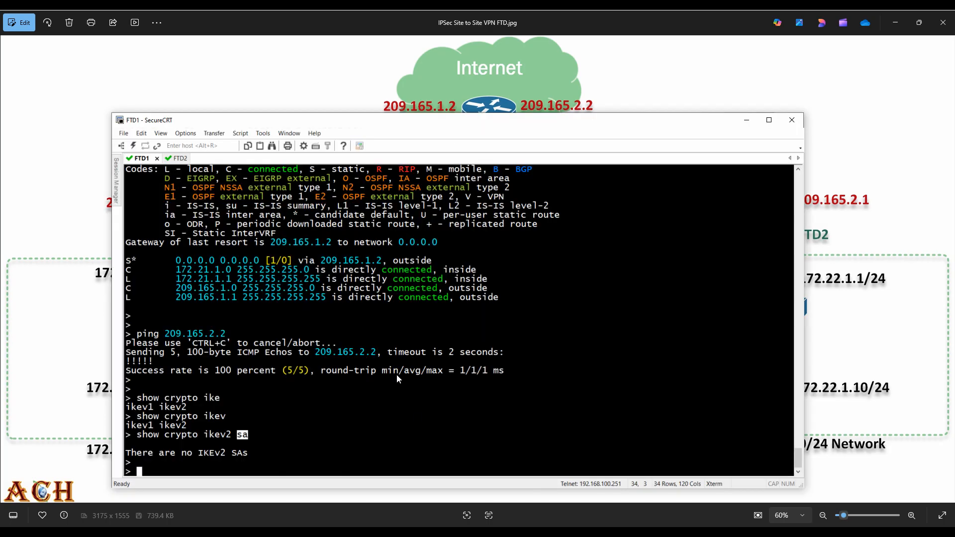
{"action": "key", "text": "Return"}
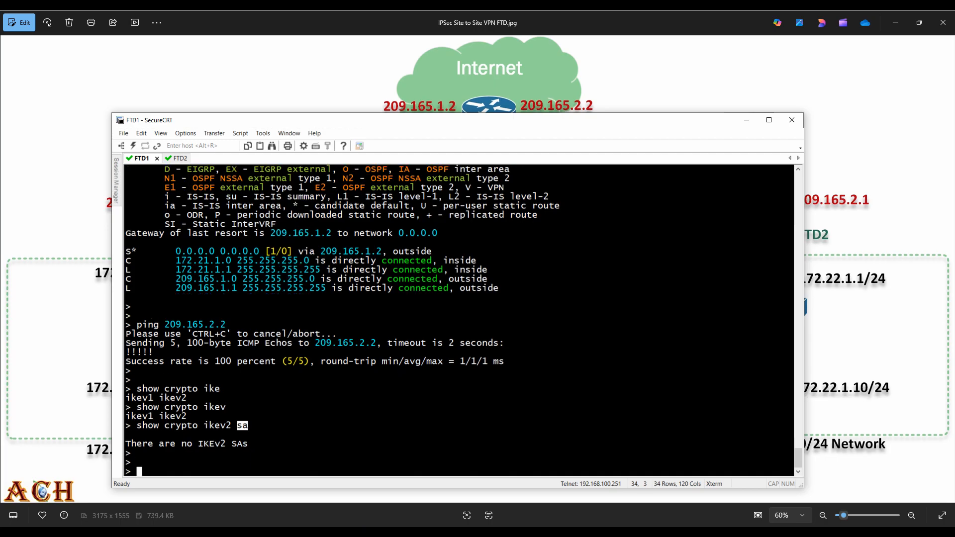
{"action": "type", "text": "showcry"}
{"action": "key", "text": "BackSpace"}
{"action": "key", "text": "BackSpace"}
{"action": "key", "text": "BackSpace"}
{"action": "type", "text": "cy"}
{"action": "key", "text": "BackSpace"}
{"action": "type", "text": "rypto ipsec sa"}
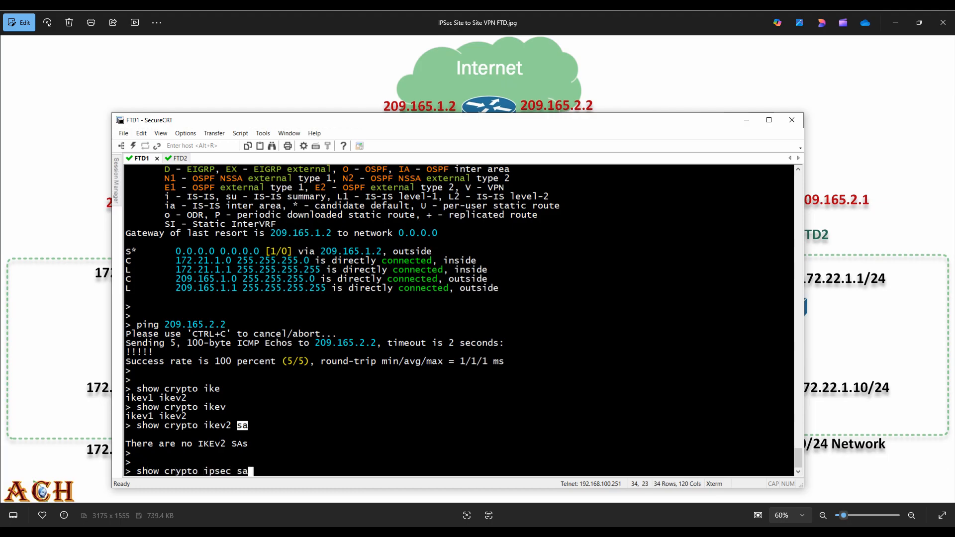
{"action": "key", "text": "Return"}
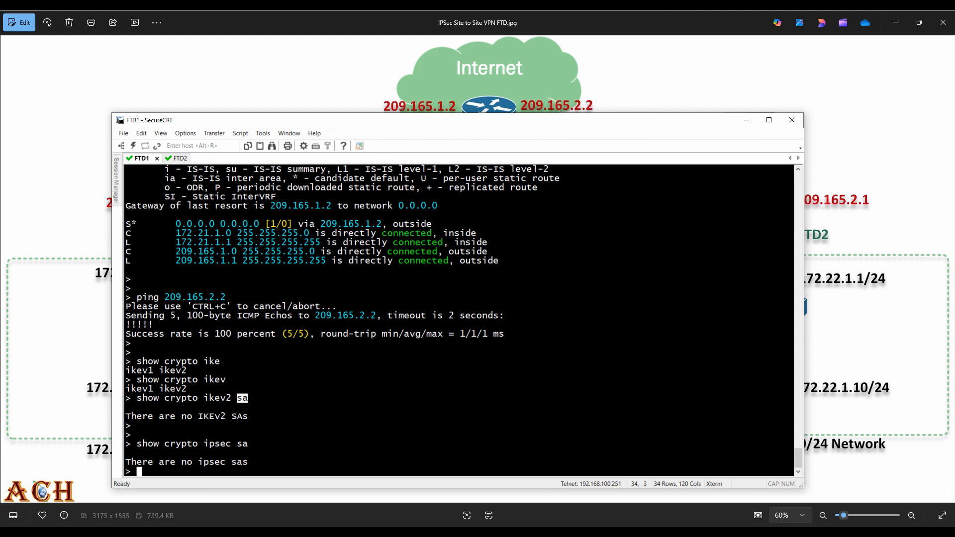
Run show vpn-sessiondb l2l on FTD1, showing no active LAN-to-LAN sessions.
{"action": "key", "text": "Return"}
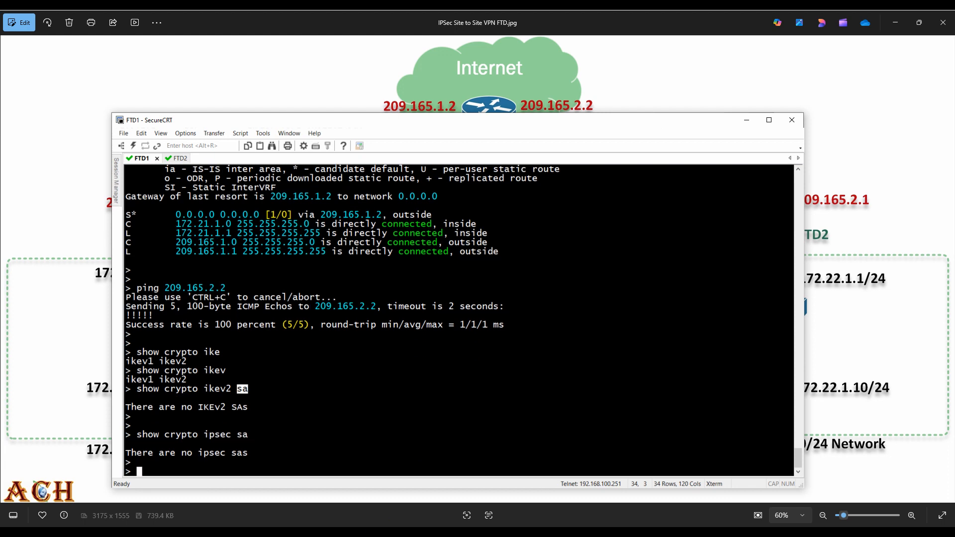
{"action": "type", "text": "show vpnse"}
{"action": "key", "text": "BackSpace"}
{"action": "key", "text": "BackSpace"}
{"action": "type", "text": "-s"}
{"action": "key", "text": "Tab"}
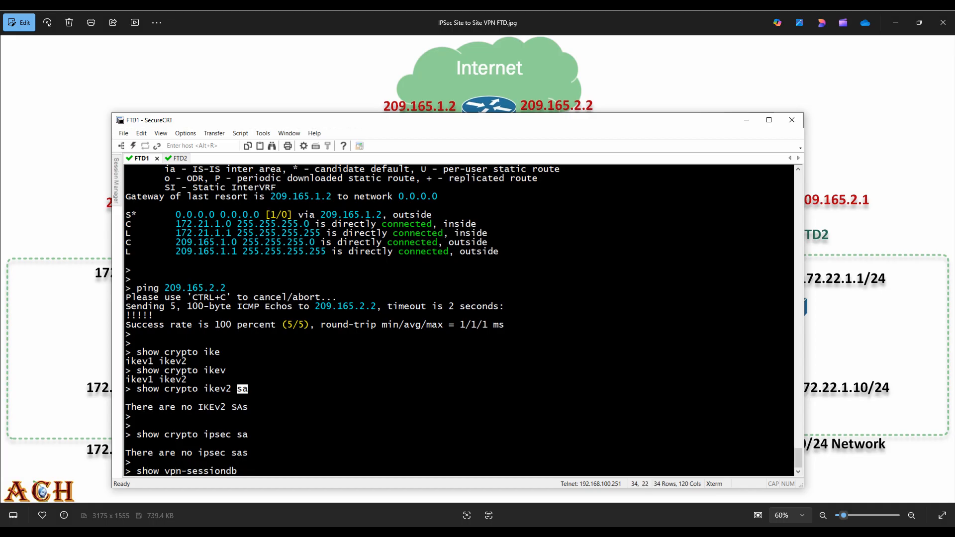
{"action": "type", "text": "?"}
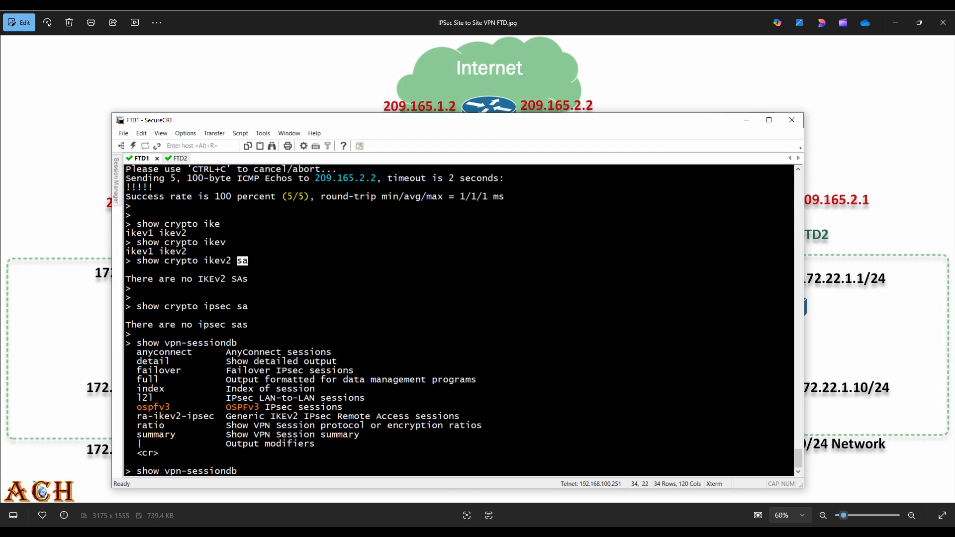
{"action": "type", "text": "l2l"}
{"action": "key", "text": "Return"}
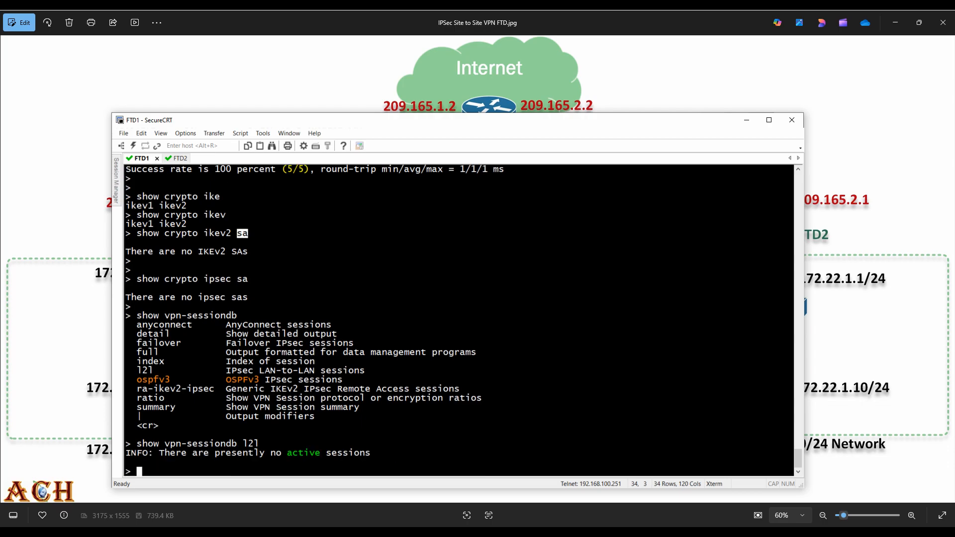
{"action": "key", "text": "Return"}
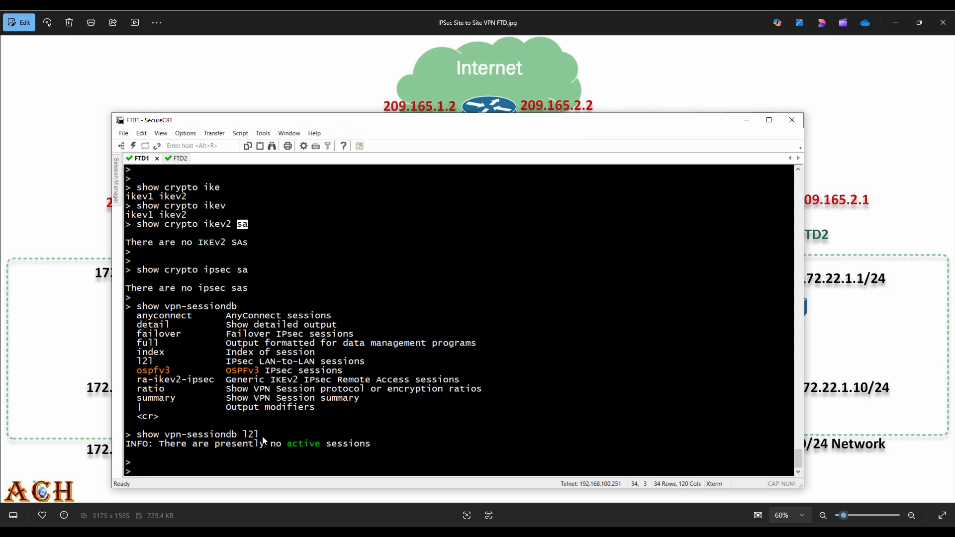
{"action": "left_click_drag", "start_coordinate": [265, 435], "coordinate": [242, 435]}
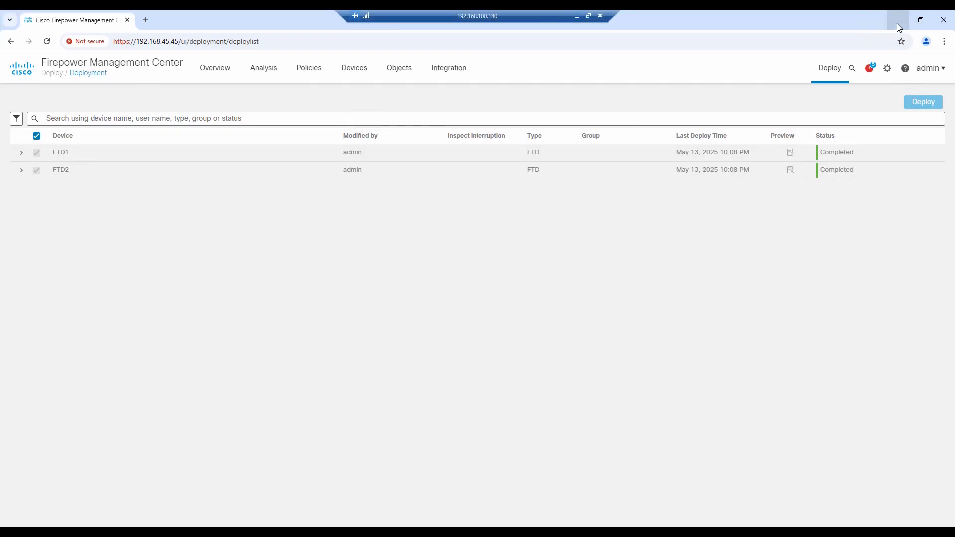
Minimize the browser and launch cmd from the Run box on PC1.
{"action": "left_click", "coordinate": [897, 23]}
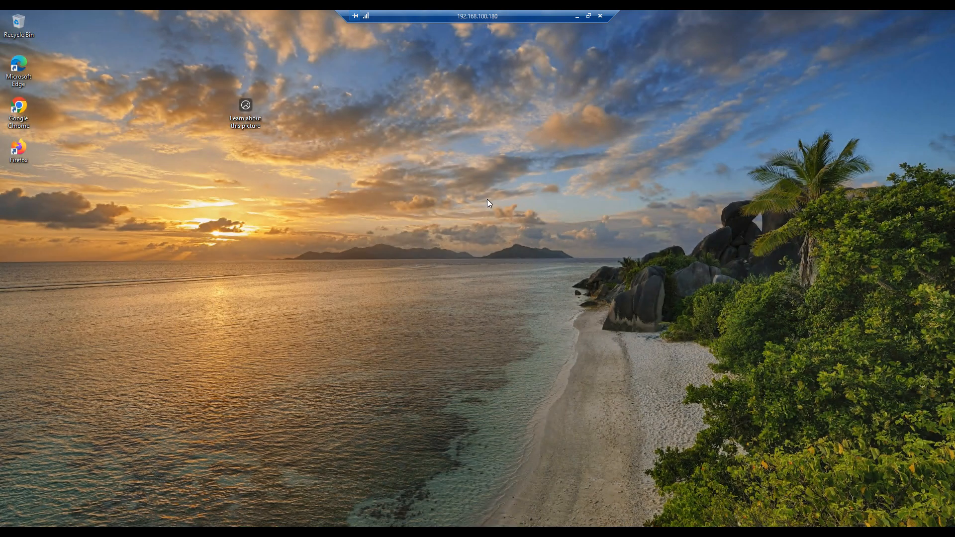
{"action": "key", "text": "super+r"}
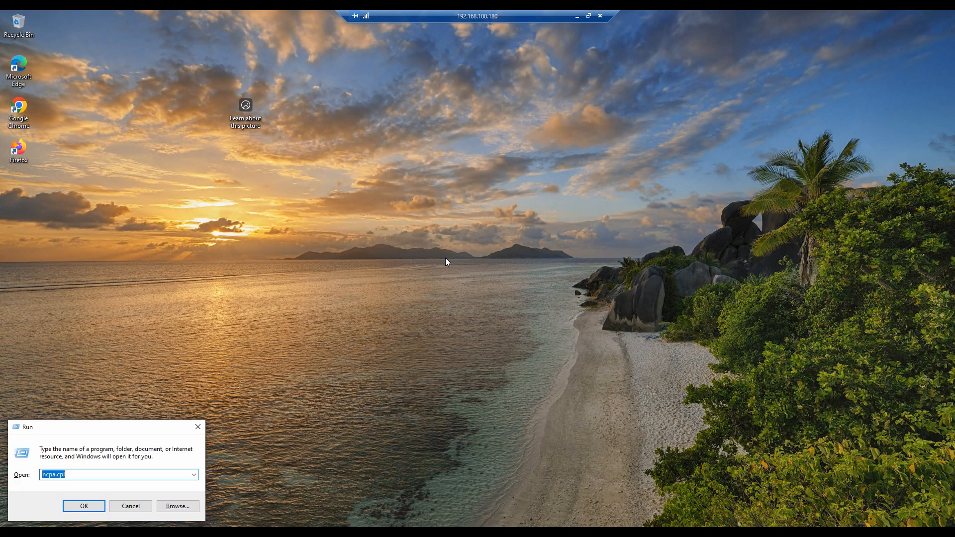
{"action": "type", "text": "cmd"}
{"action": "key", "text": "Return"}
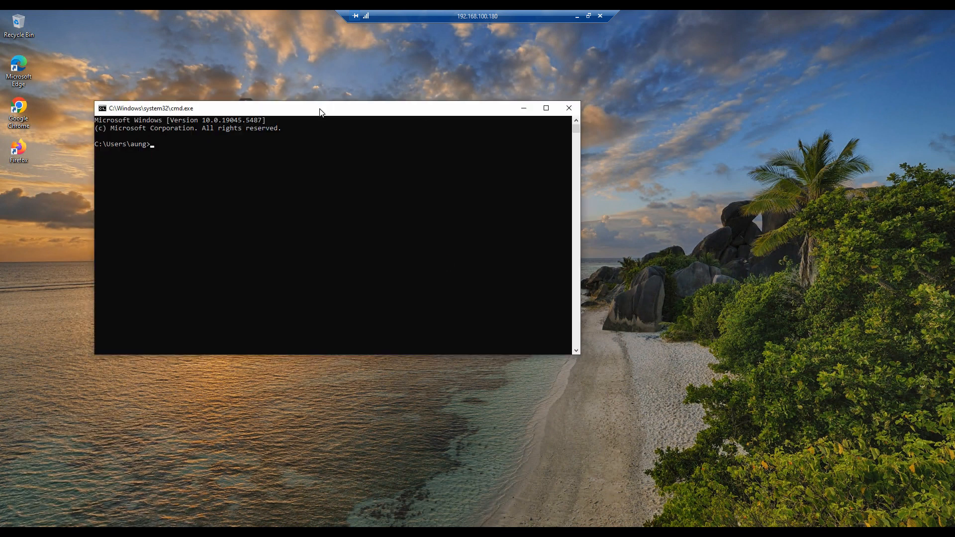
Set the Command Prompt console font size to 24 in its properties.
{"action": "right_click", "coordinate": [321, 108]}
{"action": "left_click", "coordinate": [349, 204]}
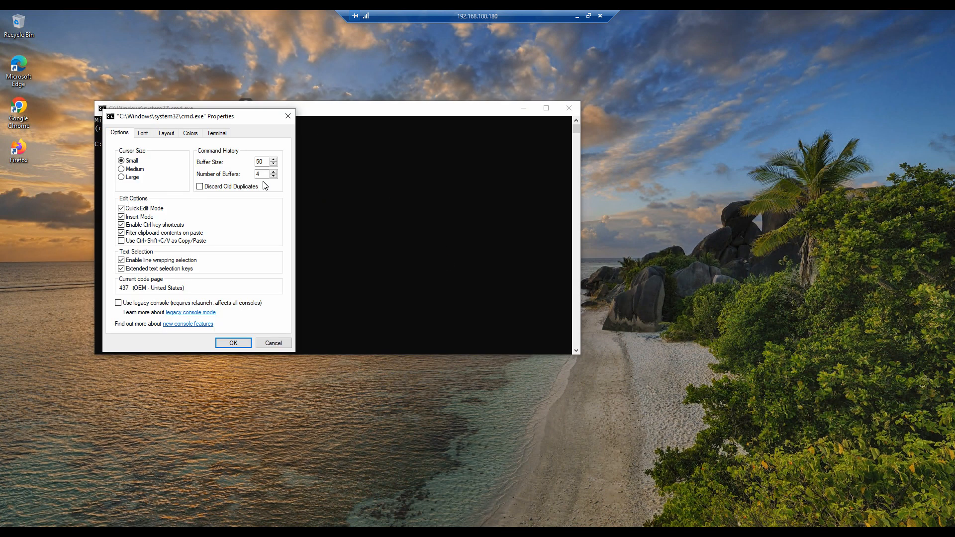
{"action": "left_click", "coordinate": [145, 136]}
{"action": "left_click", "coordinate": [123, 183]}
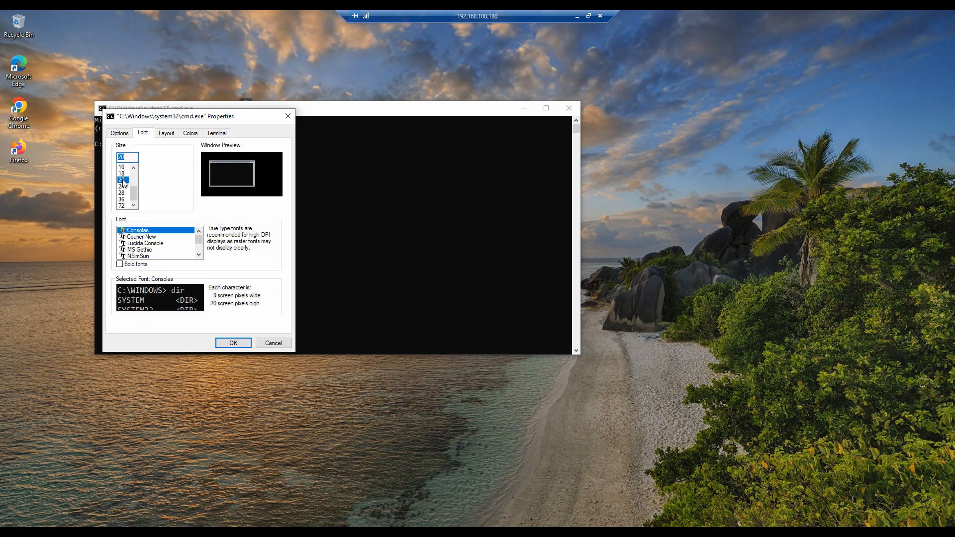
{"action": "left_click", "coordinate": [233, 344]}
Run ipconfig (172.21.1.10, gateway 172.21.1.1), widen the console, and underline PC2's 172.22.1.10/24 on the diagram.
{"action": "left_click", "coordinate": [348, 231]}
{"action": "type", "text": "ipconfig"}
{"action": "key", "text": "Return"}
{"action": "scroll", "coordinate": [348, 232], "scroll_direction": "down", "scroll_amount": 5}
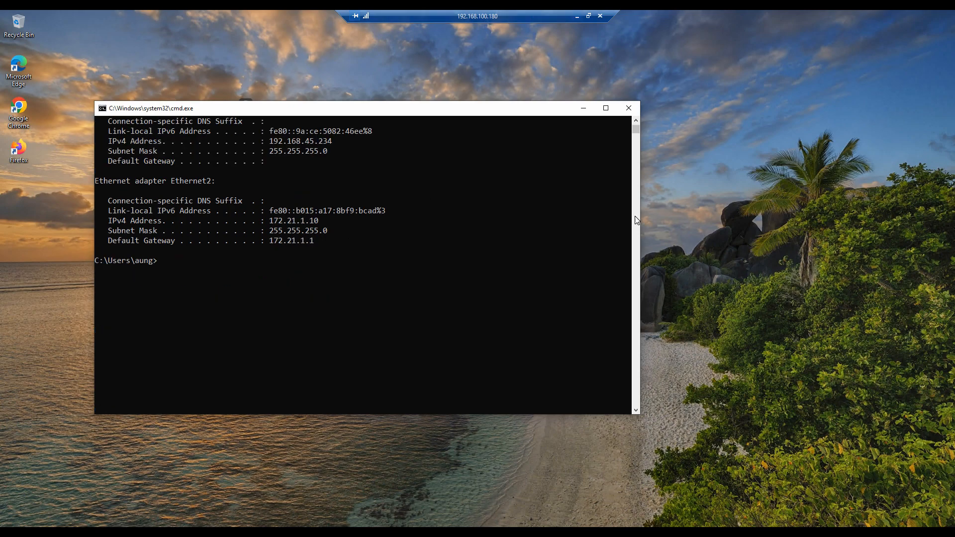
{"action": "left_click_drag", "start_coordinate": [640, 219], "coordinate": [802, 238]}
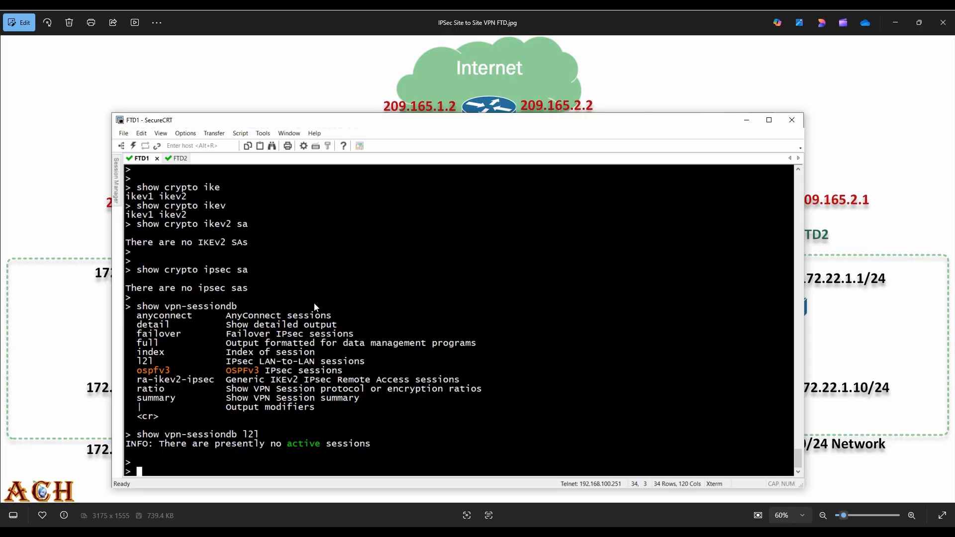
{"action": "left_click", "coordinate": [747, 119]}
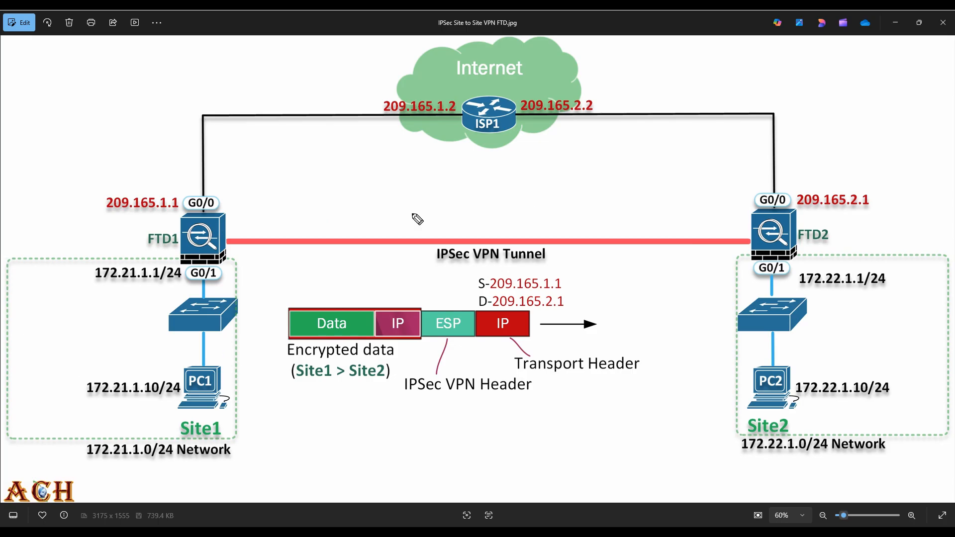
{"action": "left_click_drag", "start_coordinate": [816, 405], "coordinate": [873, 398]}
From PC1, ping gateway 172.21.1.1 (4/4 replies) and PC2 at 172.22.1.10 (3/4 replies).
{"action": "key", "text": "alt+Tab"}
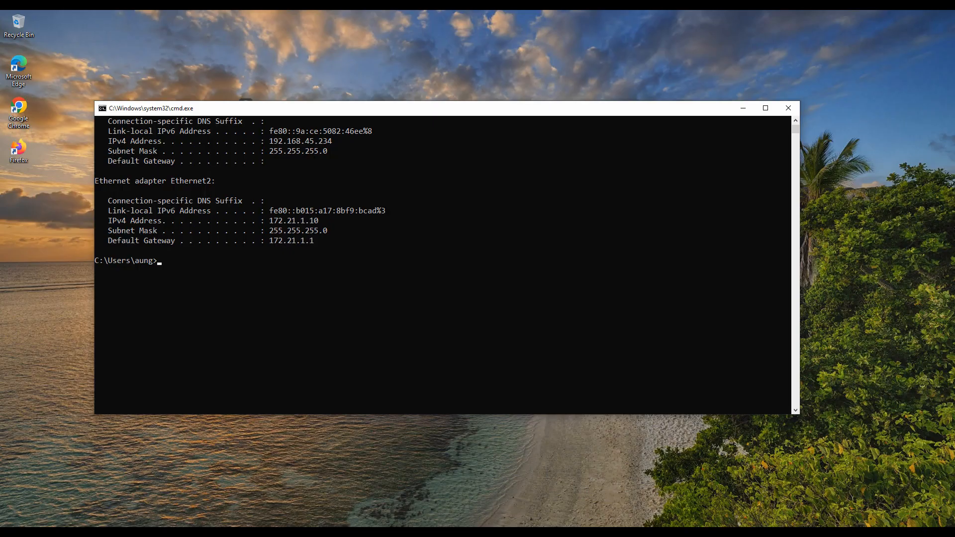
{"action": "type", "text": "pin"}
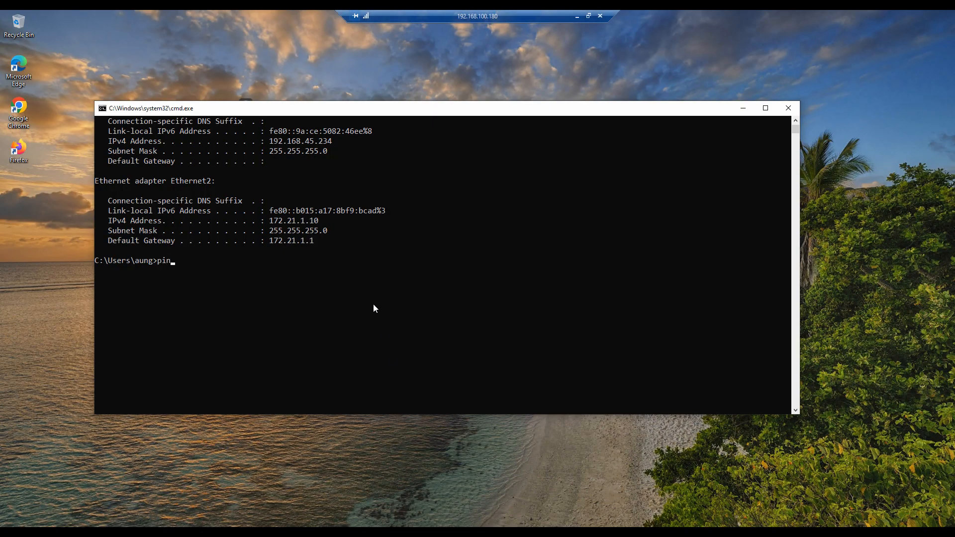
{"action": "type", "text": "g 172.21.1.1"}
{"action": "key", "text": "Return"}
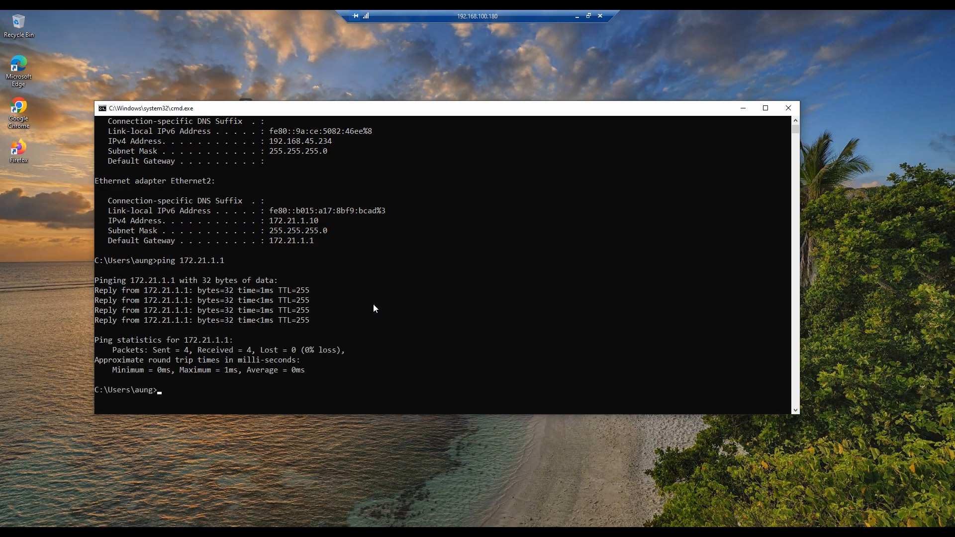
{"action": "type", "text": "ping 172.22.1.10"}
{"action": "key", "text": "Return"}
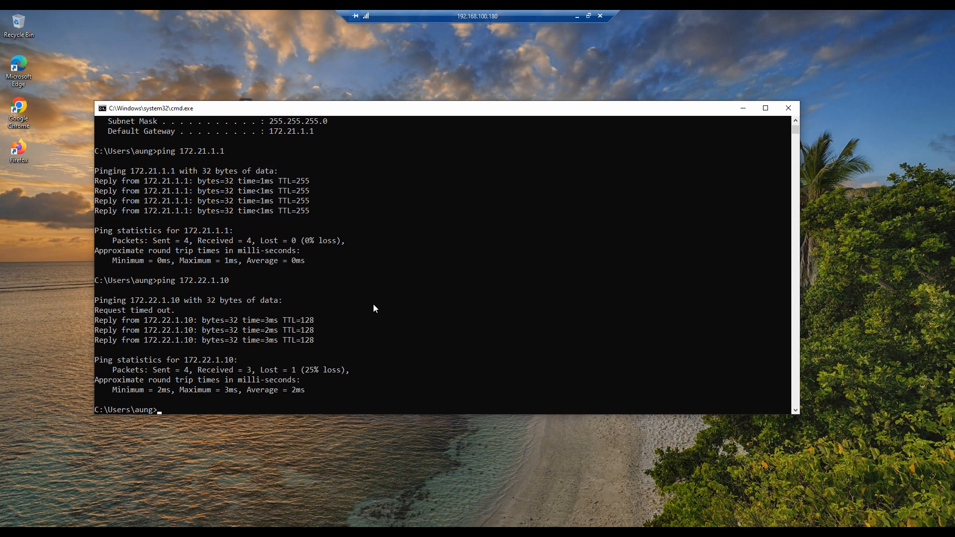
{"action": "left_click", "coordinate": [577, 16]}
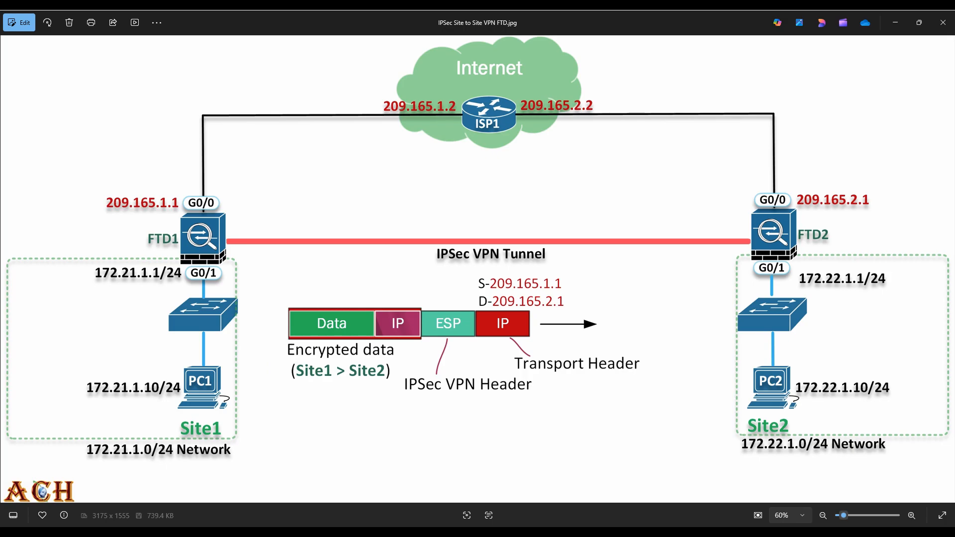
Rerun show crypto ikev2 sa on FTD1 and highlight local port 500 and peer 209.165.2.1/500.
{"action": "key", "text": "alt+Tab"}
{"action": "left_click", "coordinate": [290, 382]}
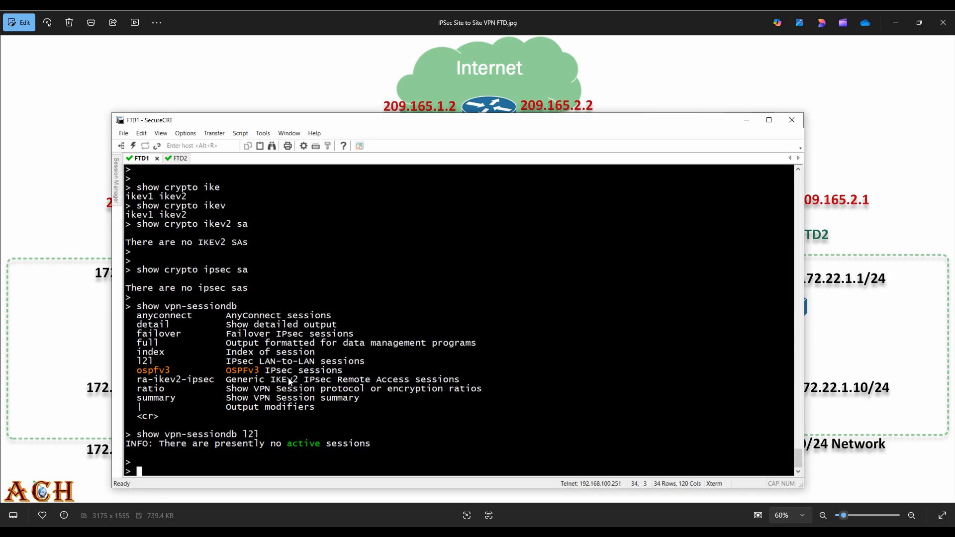
{"action": "key", "text": "Return"}
{"action": "type", "text": "s"}
{"action": "key", "text": "Up"}
{"action": "key", "text": "Up"}
{"action": "key", "text": "Up"}
{"action": "key", "text": "Up"}
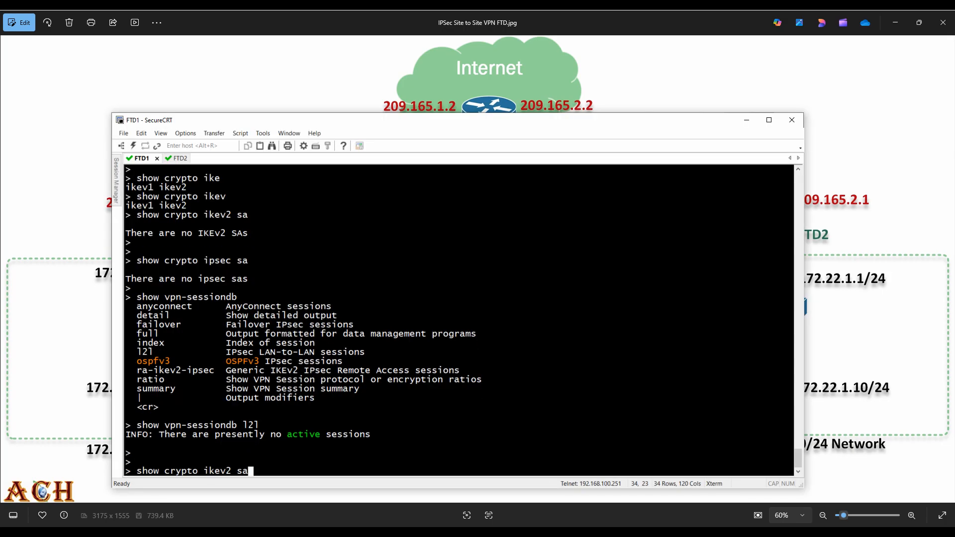
{"action": "key", "text": "Return"}
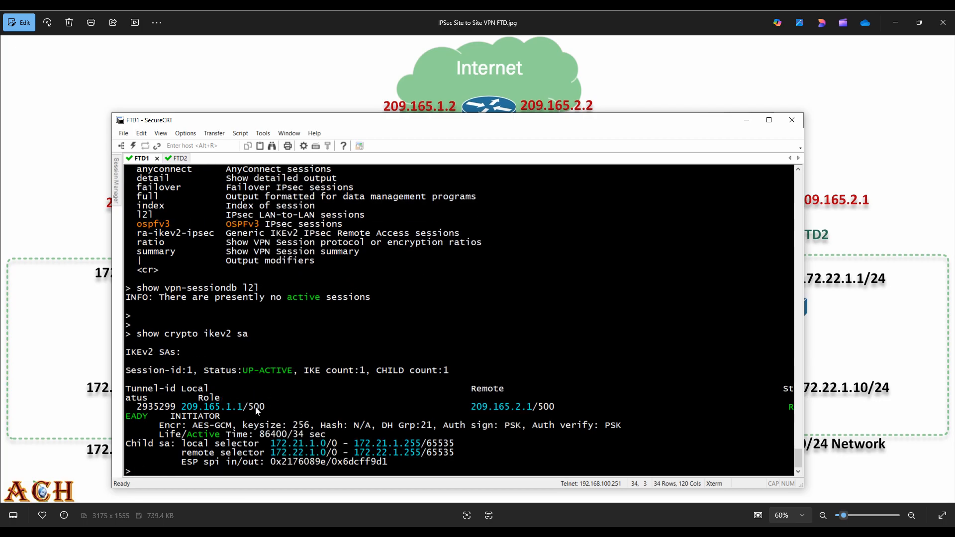
{"action": "left_click_drag", "start_coordinate": [248, 407], "coordinate": [277, 408]}
{"action": "left_click_drag", "start_coordinate": [537, 407], "coordinate": [564, 407]}
{"action": "left_click", "coordinate": [350, 392]}
Run show crypto ipsec sa and highlight the encaps/encrypt and decaps/decrypt counters of 3.
{"action": "key", "text": "Return"}
{"action": "key", "text": "Return"}
{"action": "type", "text": "show vpn-sessiondb l2l"}
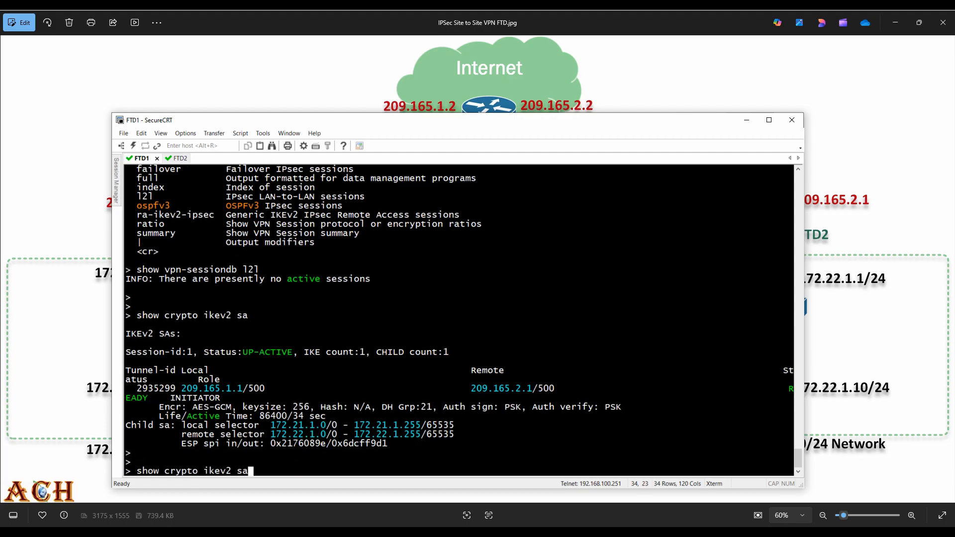
{"action": "key", "text": "Up"}
{"action": "key", "text": "Return"}
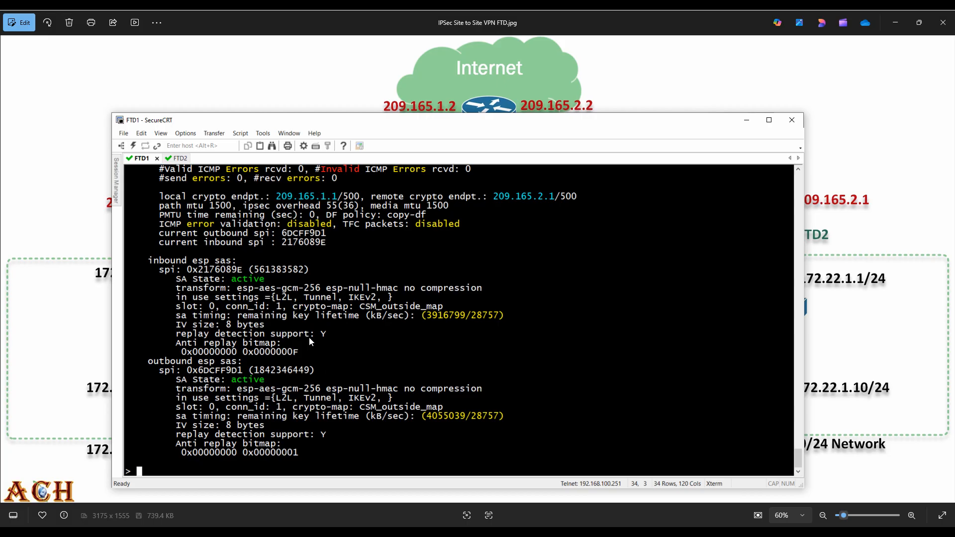
{"action": "scroll", "coordinate": [309, 336], "scroll_direction": "up", "scroll_amount": 3}
{"action": "scroll", "coordinate": [312, 310], "scroll_direction": "up", "scroll_amount": 4}
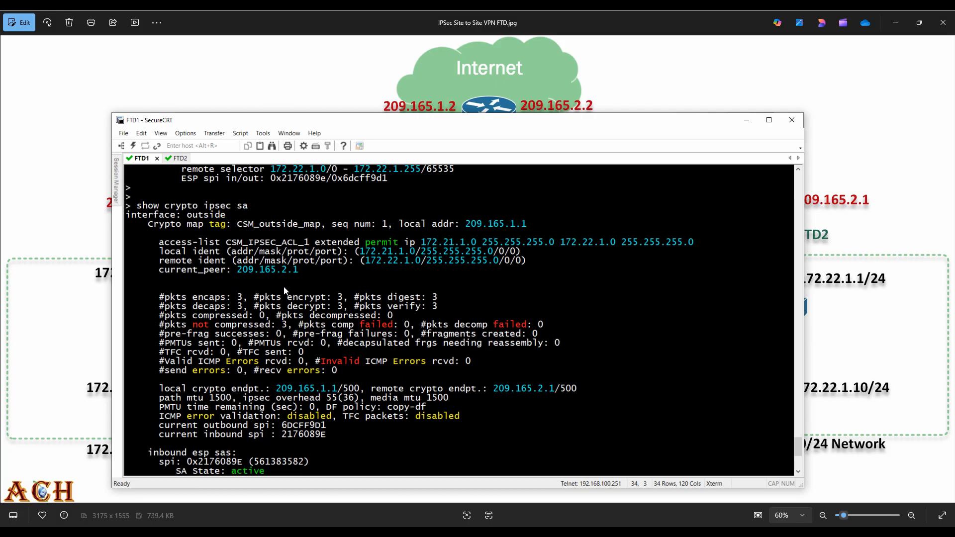
{"action": "left_click_drag", "start_coordinate": [198, 298], "coordinate": [450, 296]}
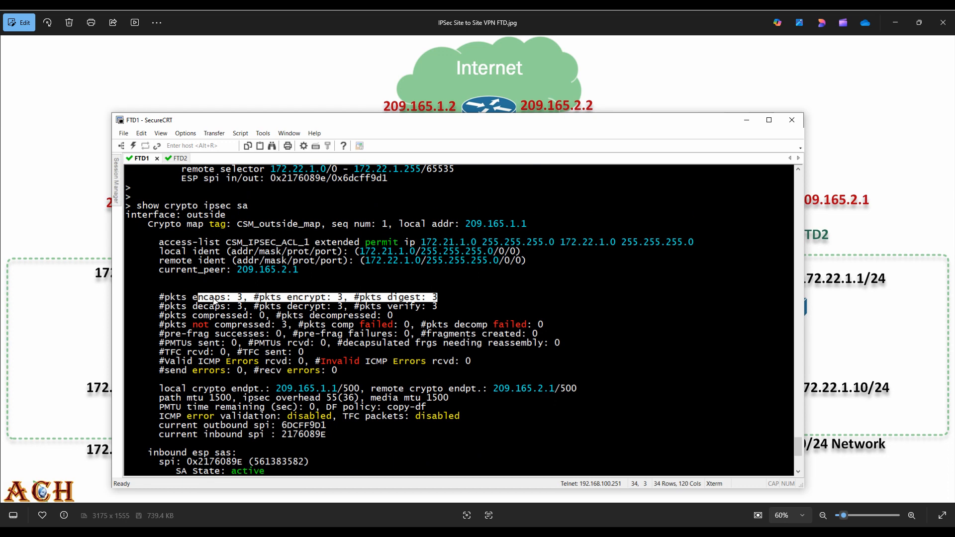
{"action": "left_click", "coordinate": [276, 317]}
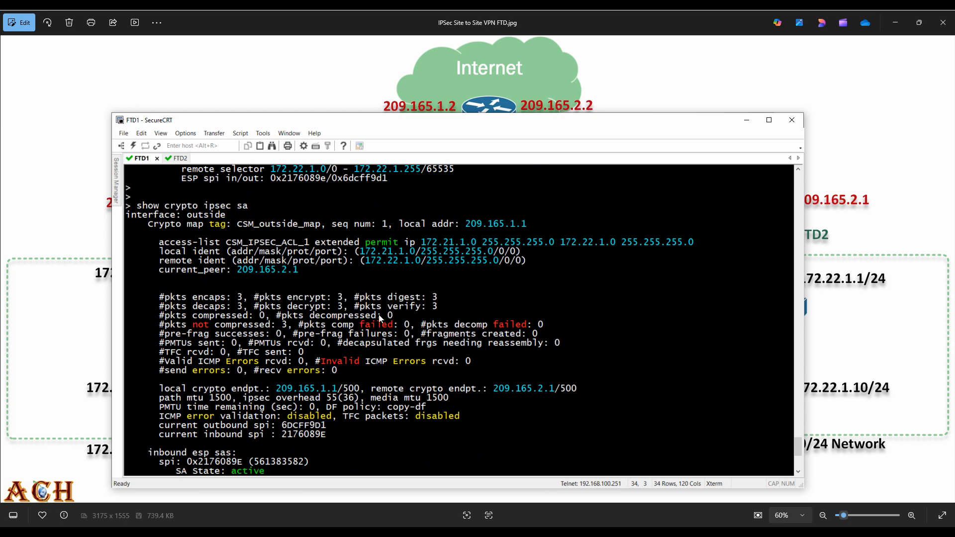
{"action": "left_click_drag", "start_coordinate": [431, 307], "coordinate": [187, 309]}
Start a continuous ping 172.22.1.10 -t from PC1, getting steady 1–3 ms replies.
{"action": "left_click", "coordinate": [444, 532]}
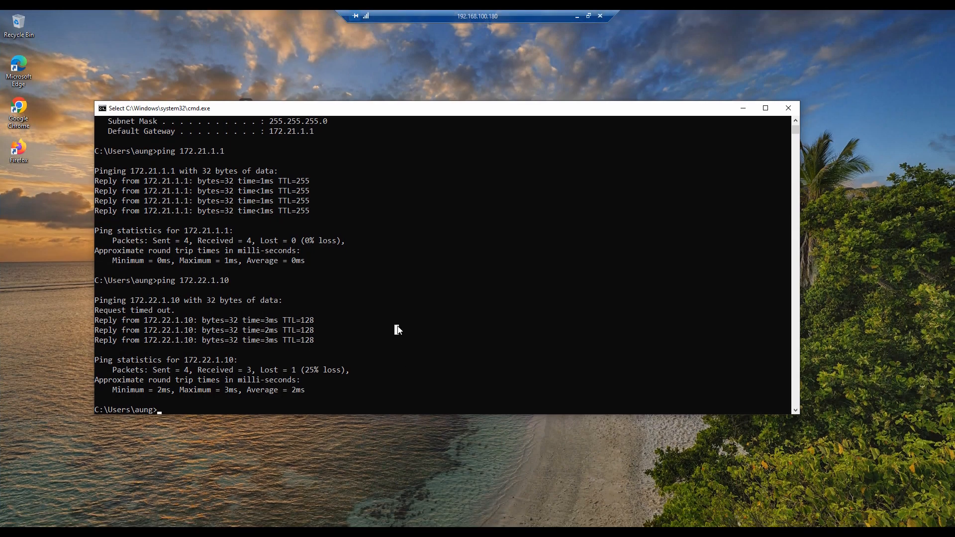
{"action": "type", "text": "172.22.1.10 -t"}
{"action": "key", "text": "Return"}
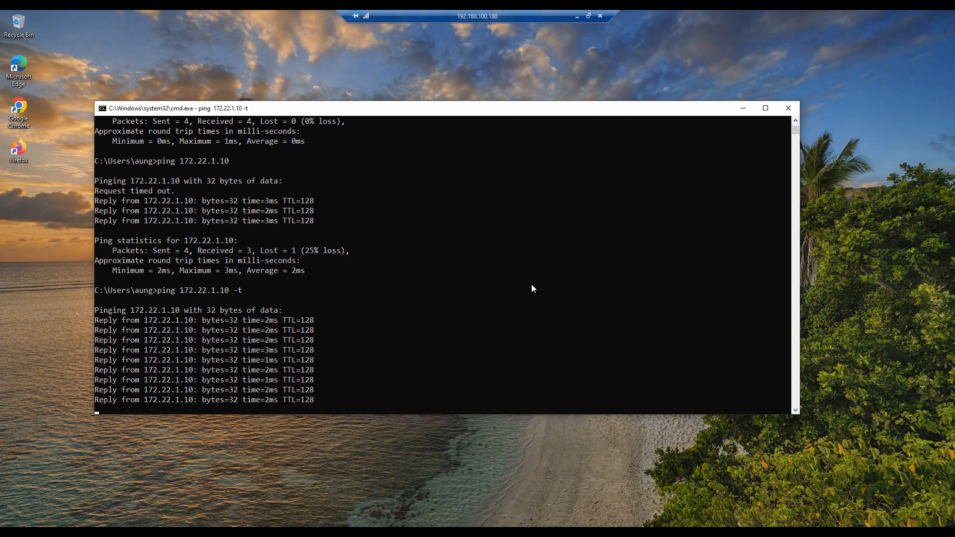
{"action": "left_click", "coordinate": [577, 17]}
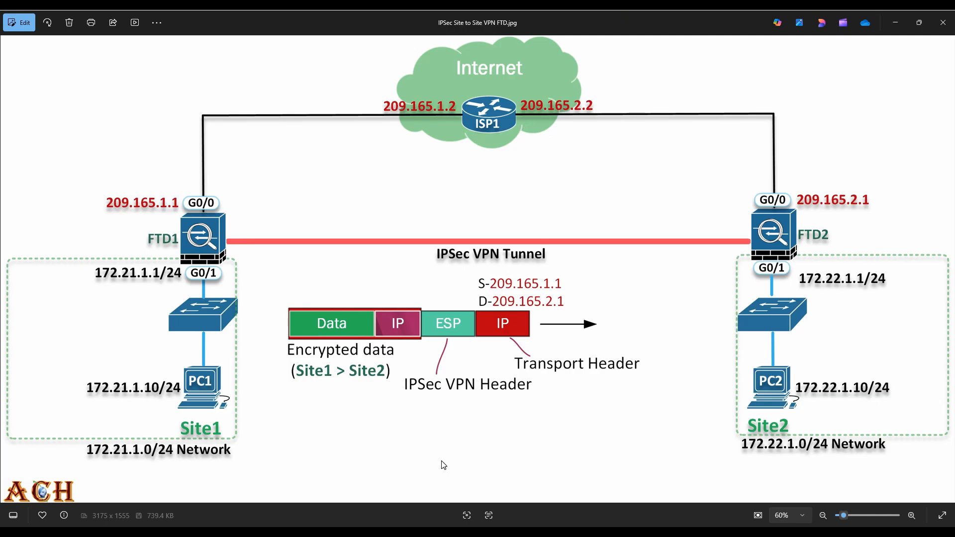
Rerun show crypto ipsec sa on FTD1 and highlight the packet counters now at 17.
{"action": "key", "text": "alt+Tab"}
{"action": "key", "text": "Return"}
{"action": "key", "text": "Return"}
{"action": "type", "text": "show crypto ipsec sa"}
{"action": "key", "text": "Return"}
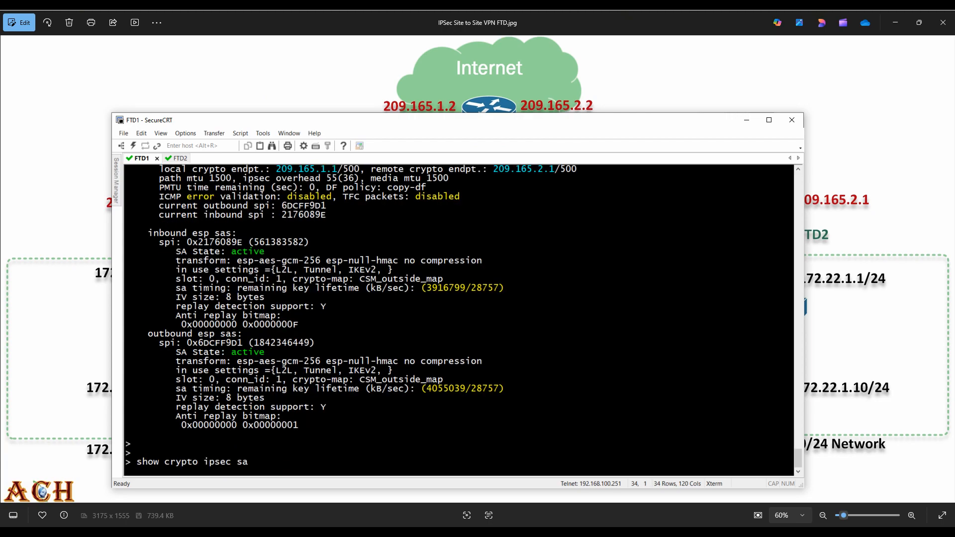
{"action": "scroll", "coordinate": [369, 353], "scroll_direction": "up", "scroll_amount": 6}
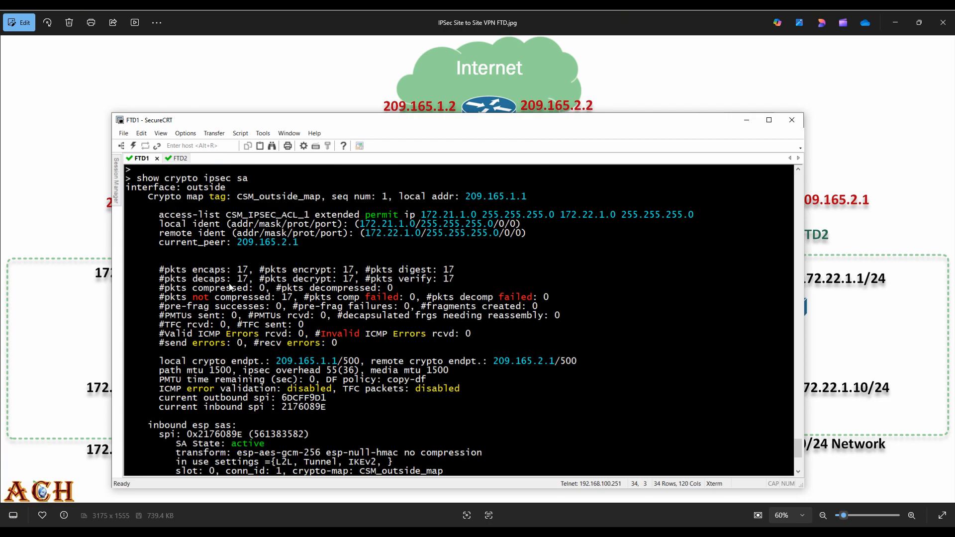
{"action": "mouse_move", "coordinate": [193, 272]}
{"action": "left_mouse_down"}
{"action": "mouse_move", "coordinate": [476, 268]}
{"action": "mouse_move", "coordinate": [344, 283]}
{"action": "mouse_move", "coordinate": [187, 279]}
{"action": "left_mouse_up"}
{"action": "left_click", "coordinate": [507, 279]}
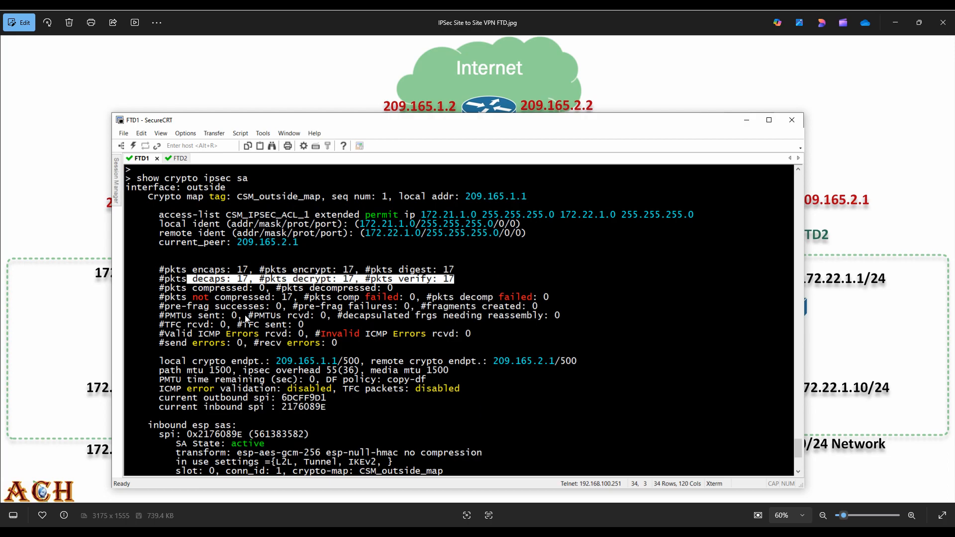
{"action": "left_click", "coordinate": [237, 355]}
Run show vpn-sessiondb l2l, showing the AES-GCM-256 session to 209.165.2.1, then minimize SecureCRT.
{"action": "key", "text": "Return"}
{"action": "key", "text": "Up"}
{"action": "key", "text": "Up"}
{"action": "key", "text": "Up"}
{"action": "key", "text": "Return"}
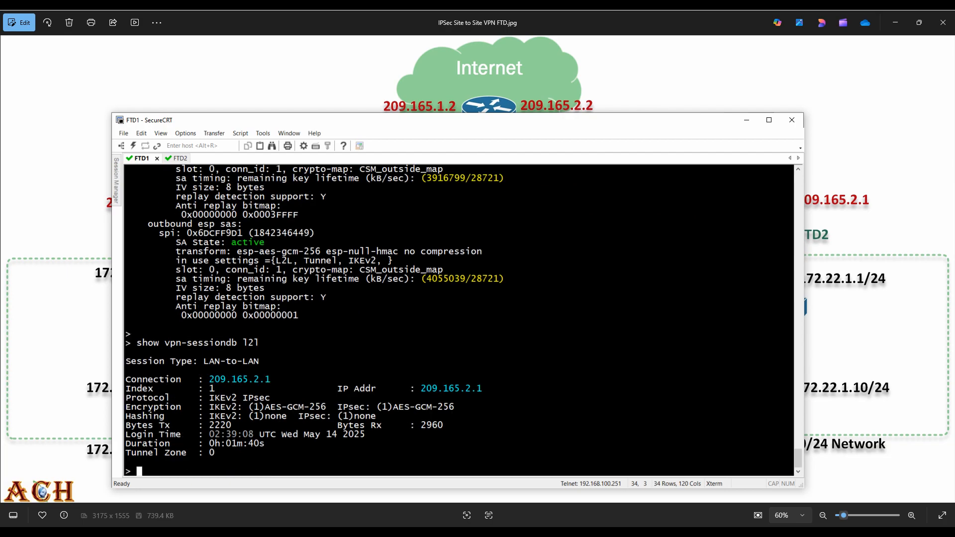
{"action": "left_click", "coordinate": [425, 82]}
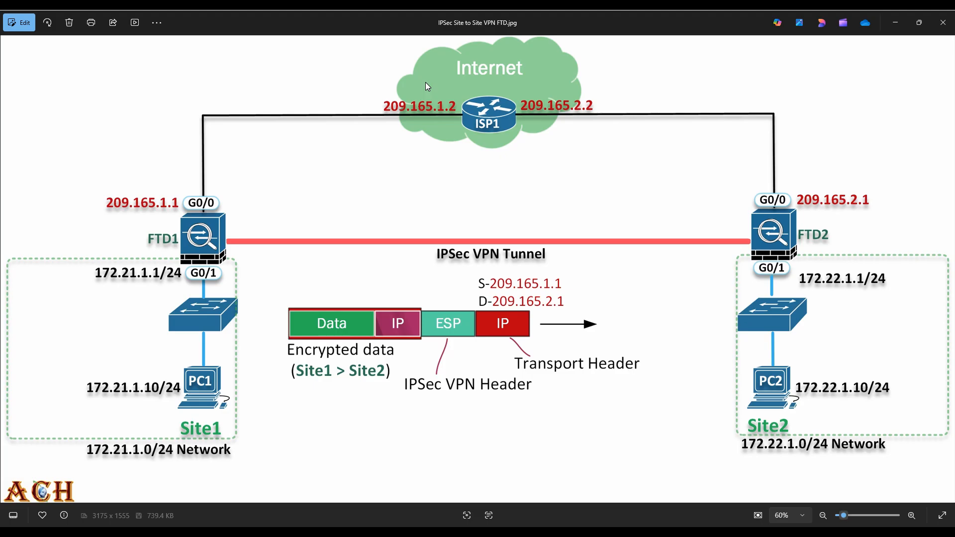